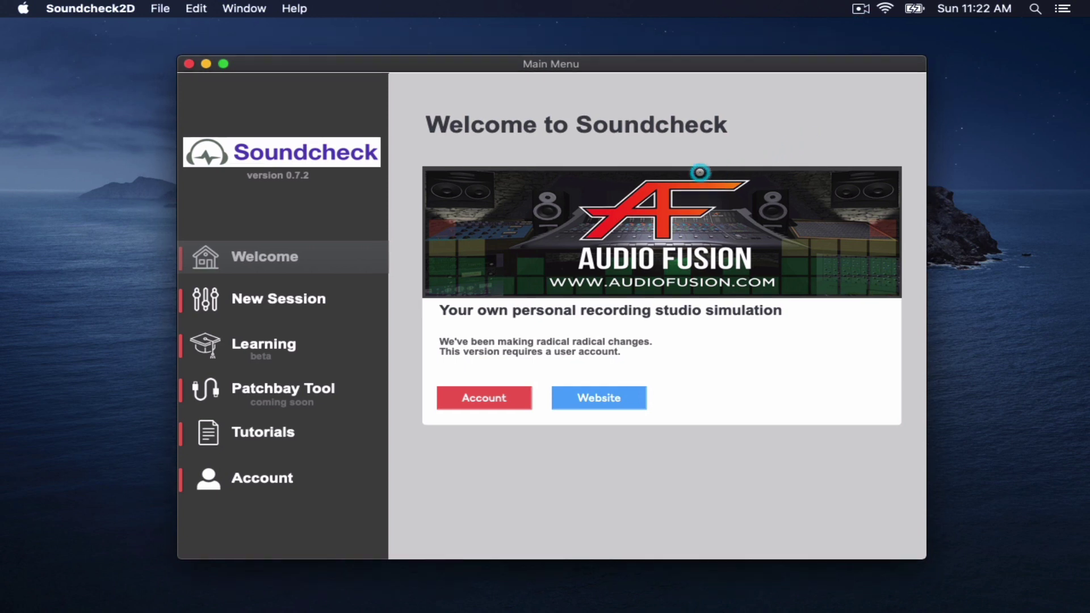
# Start a new session with the 16-channel Maggie mixer
pyautogui.click(297, 299)
pyautogui.scroll(-2, 662, 337)
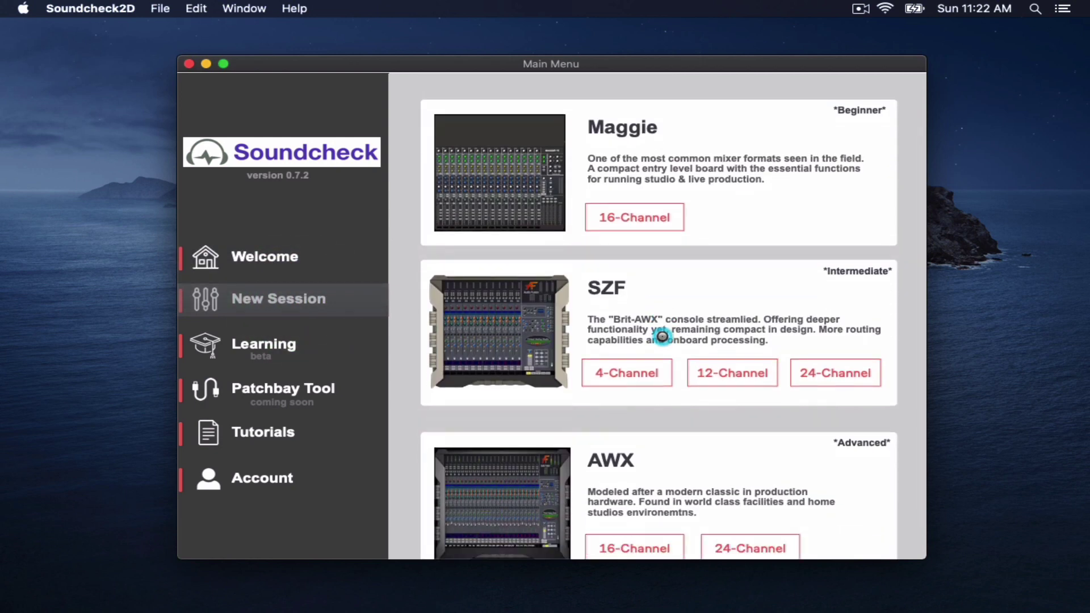
pyautogui.scroll(-1, 662, 337)
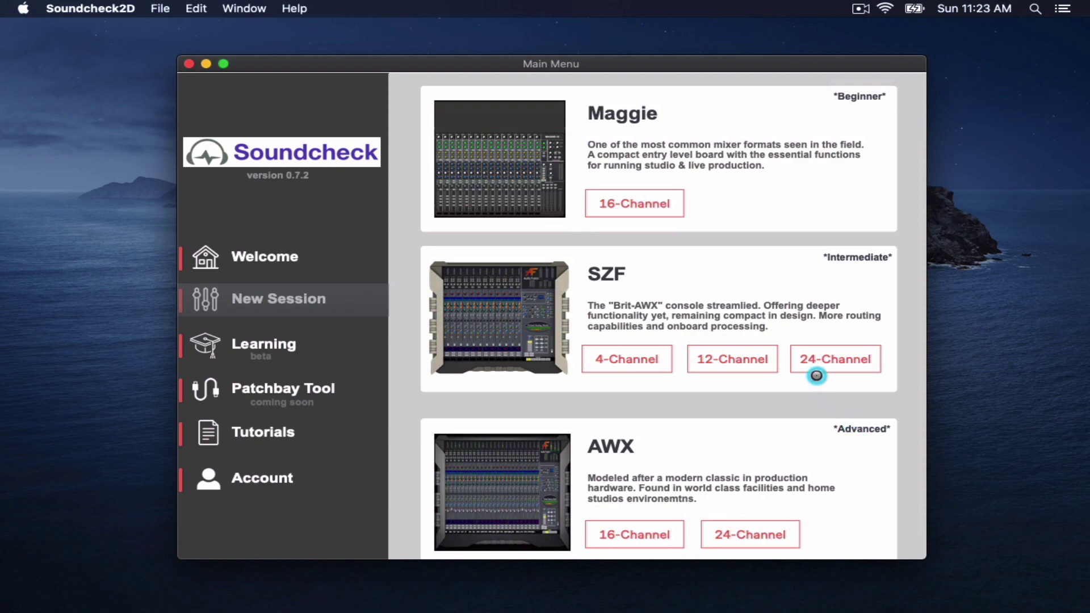
pyautogui.click(636, 200)
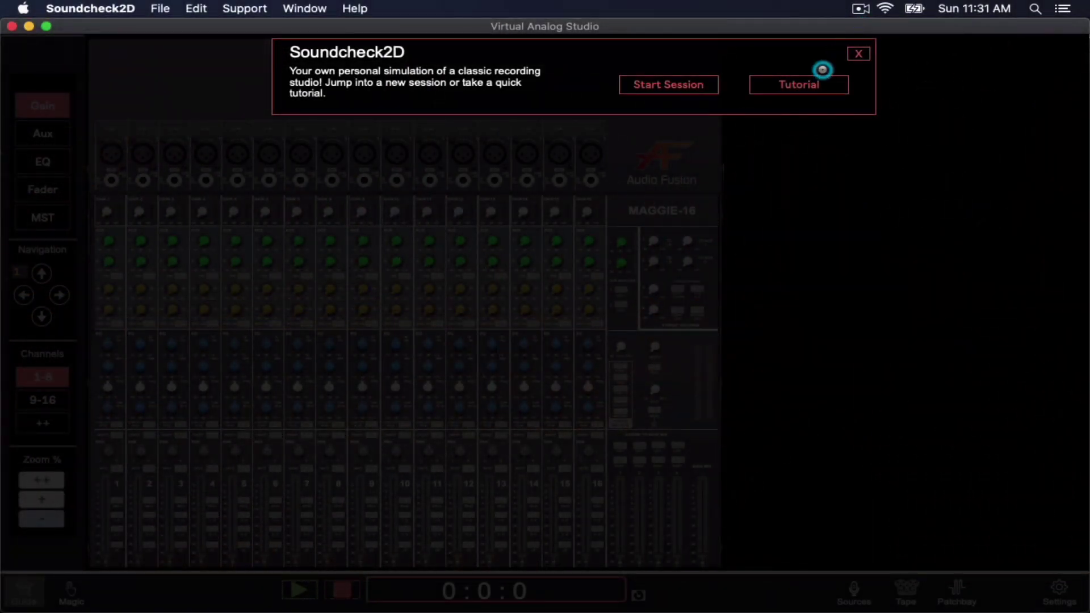
# Start the tutorial and look through the external rack's effects units, patchbay and compressors
pyautogui.click(808, 83)
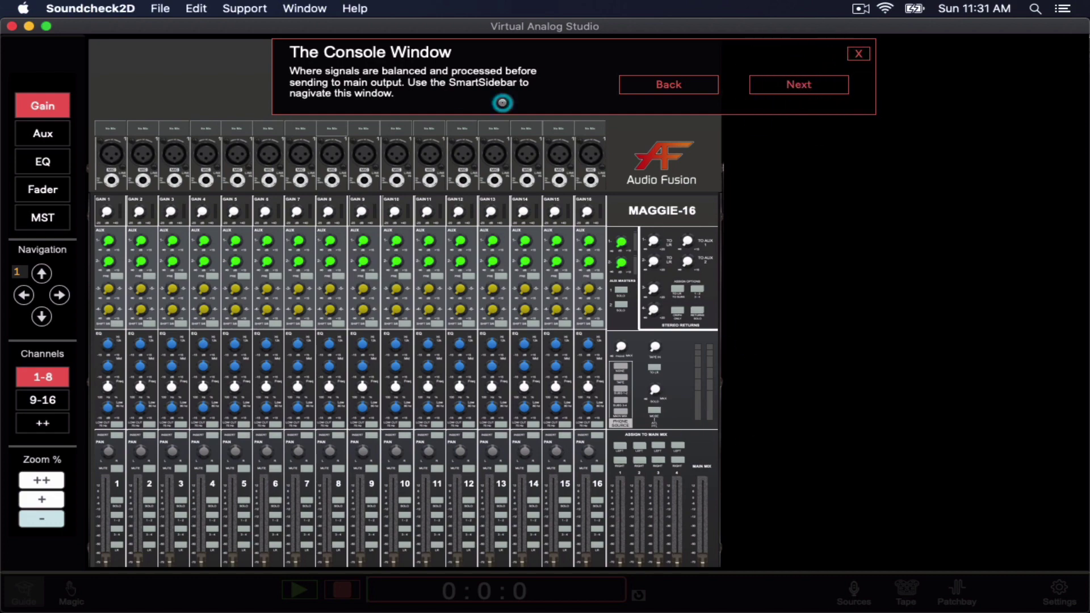
pyautogui.click(813, 84)
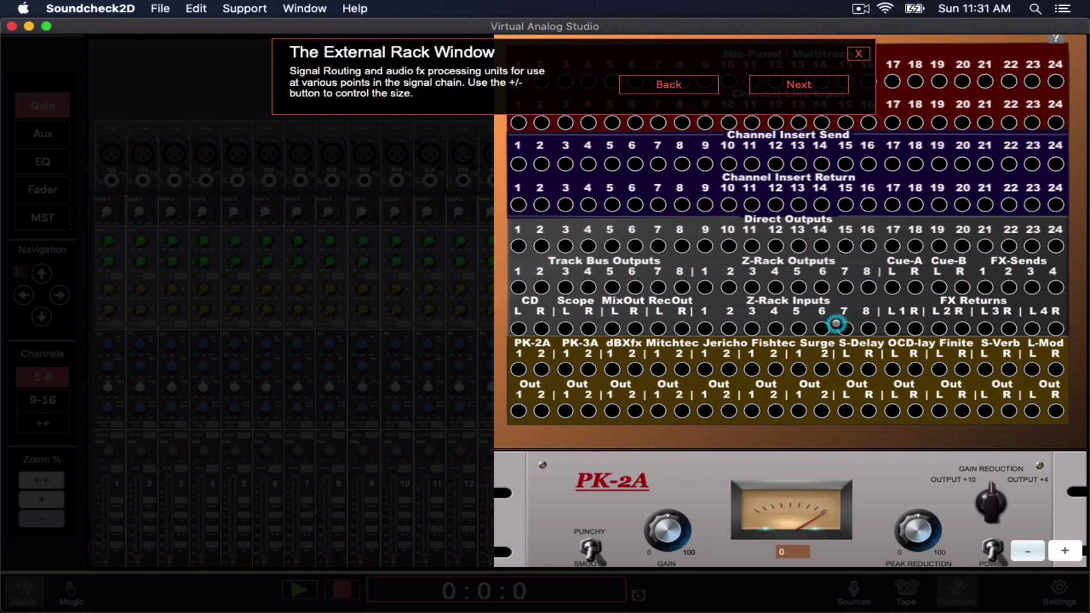
pyautogui.scroll(15, 836, 324)
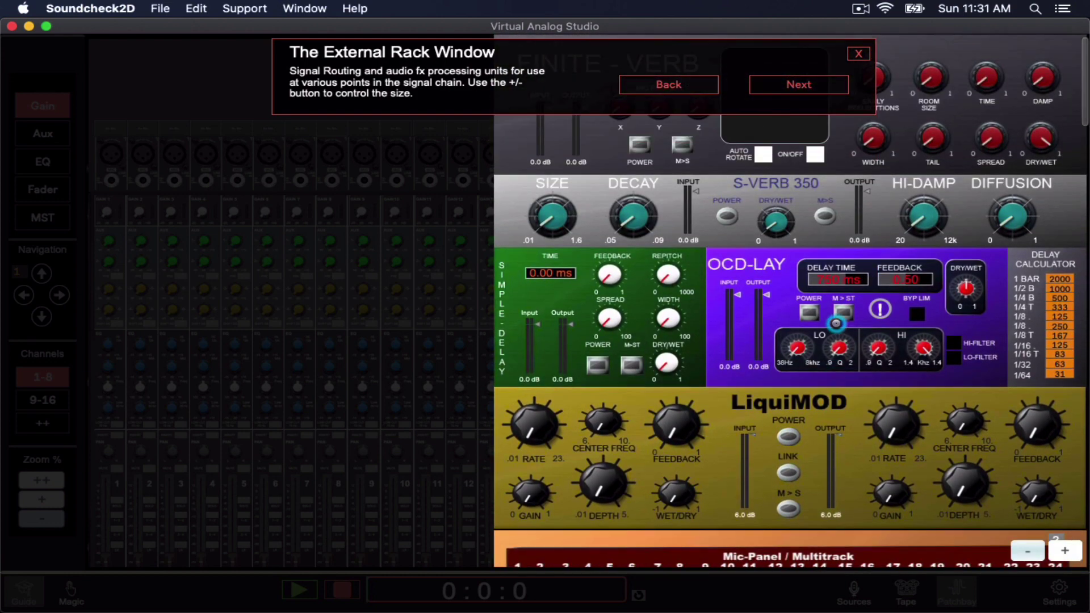
pyautogui.scroll(-15, 837, 324)
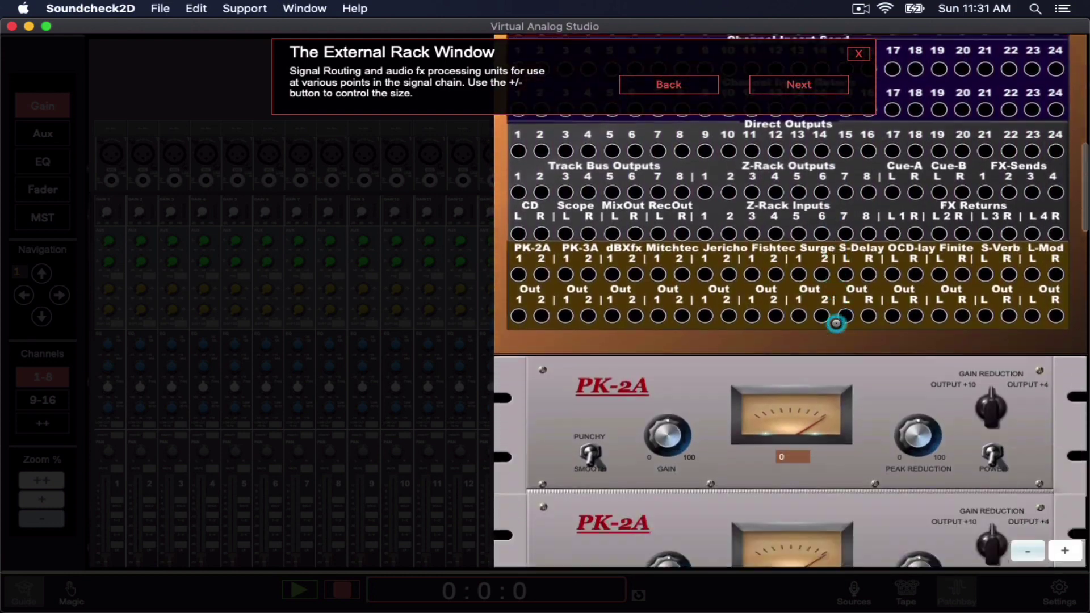
pyautogui.scroll(-8, 837, 323)
pyautogui.scroll(12, 836, 323)
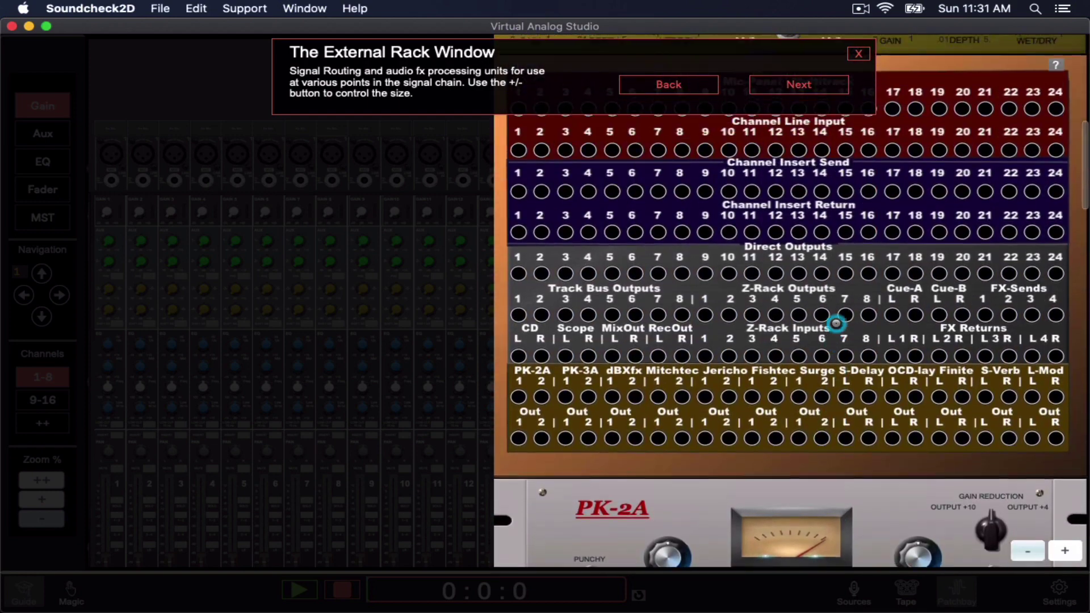
# Advance to the toolbar overview, show the audio sources window, and continue the tutorial
pyautogui.click(829, 85)
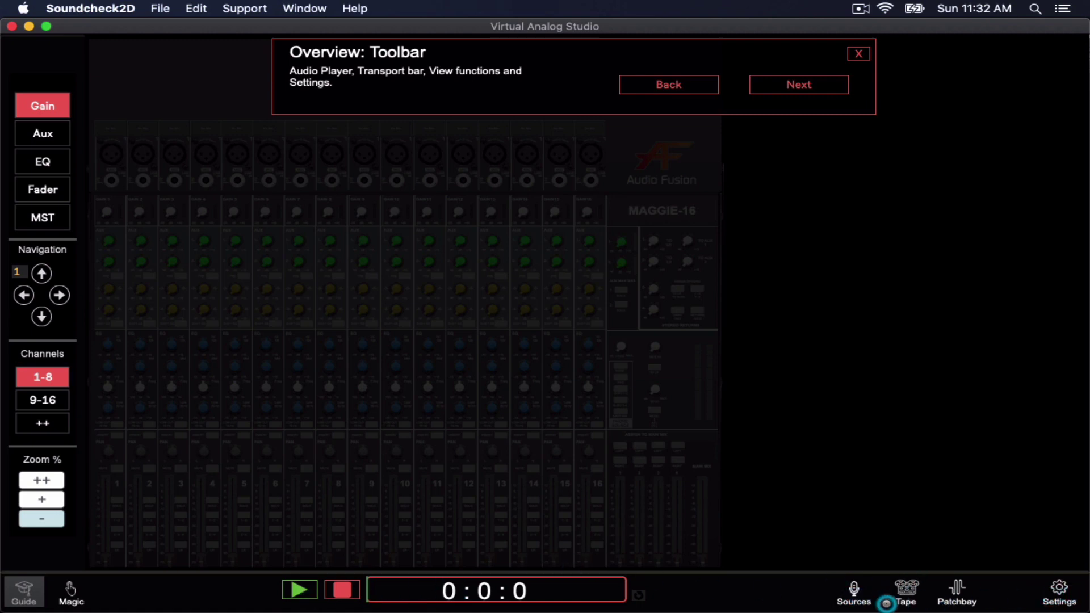
pyautogui.click(852, 591)
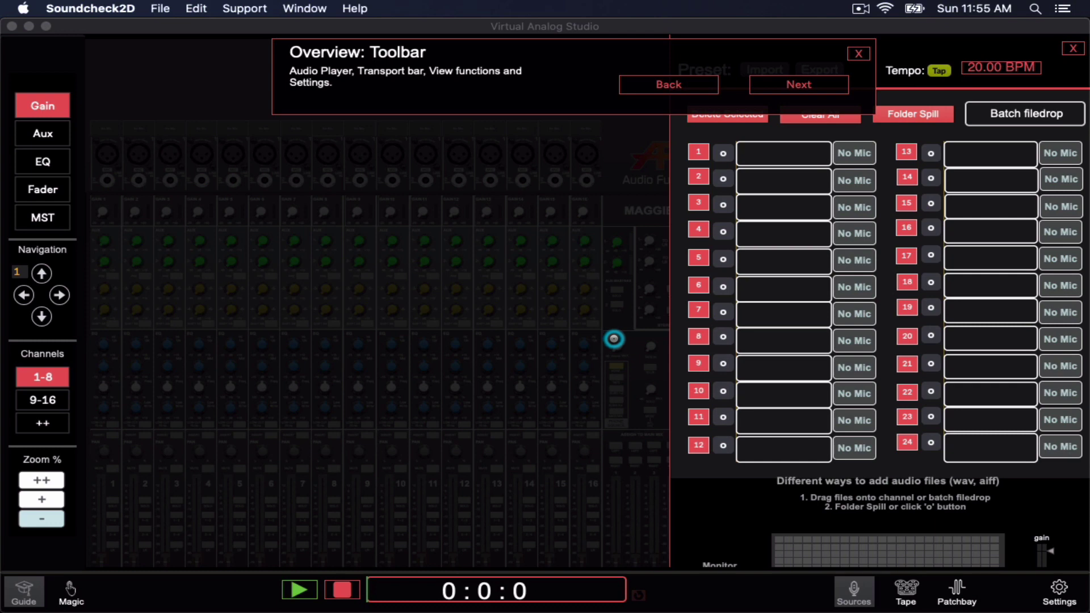
pyautogui.click(790, 80)
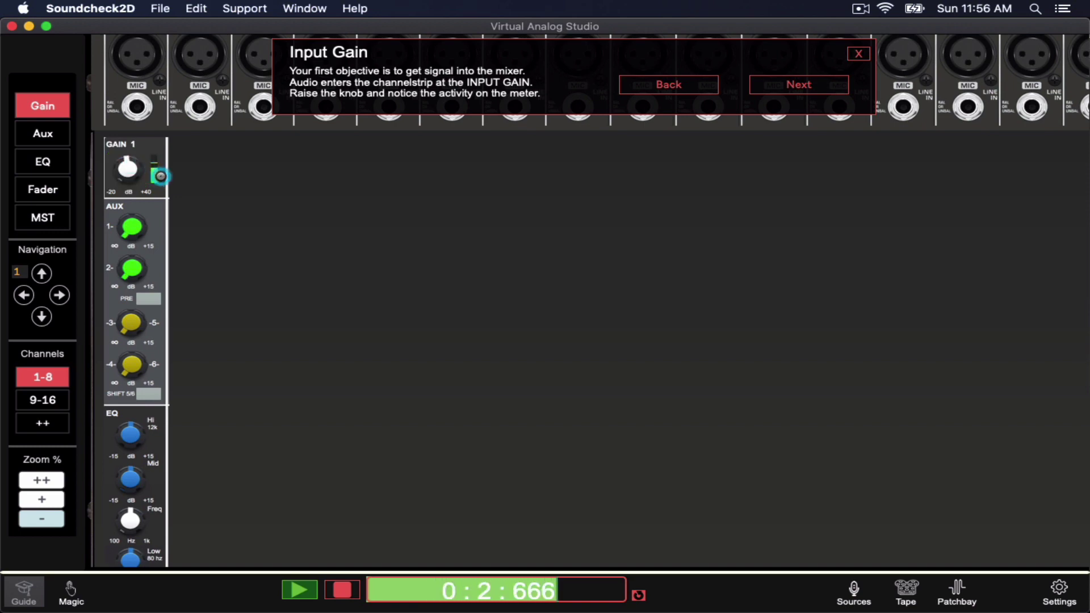
# Go to the Channel Fader Gain lesson and raise channel 1's fader to about 0 dB
pyautogui.scroll(1, 161, 177)
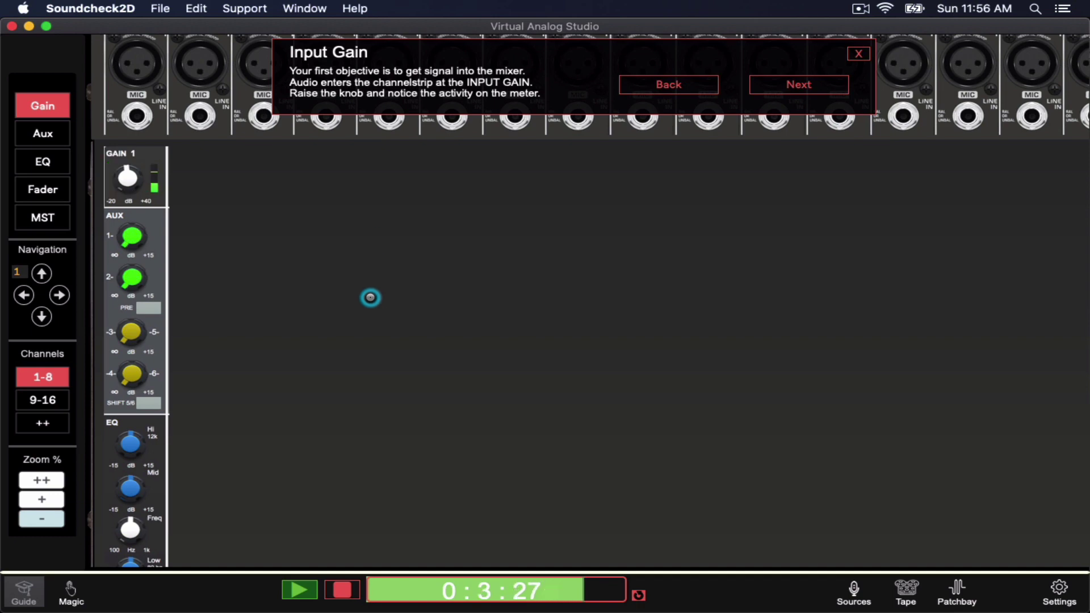
pyautogui.scroll(-10, 370, 298)
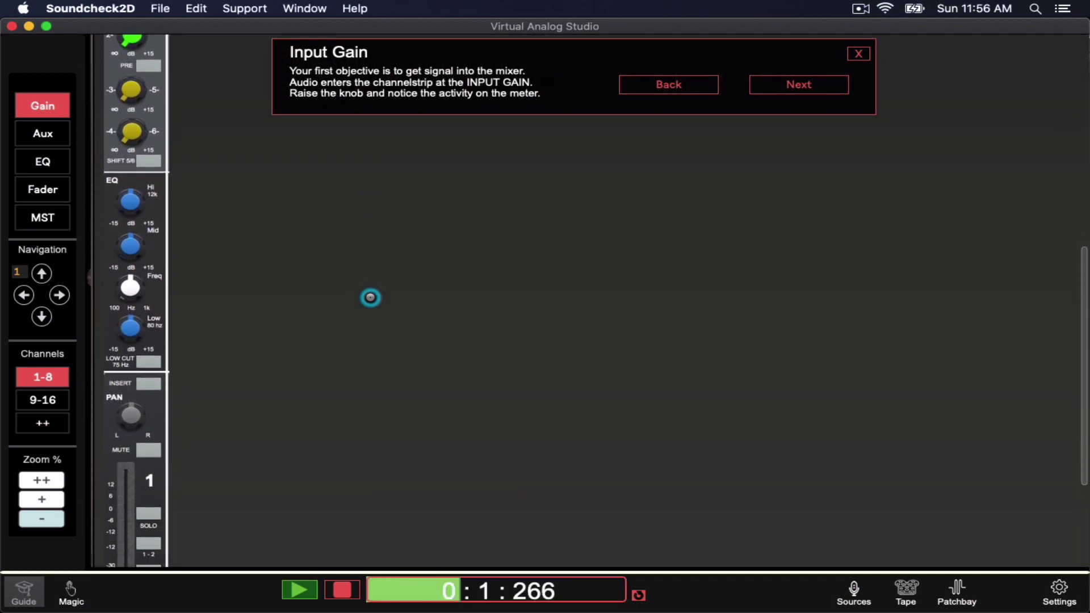
pyautogui.scroll(-8, 371, 298)
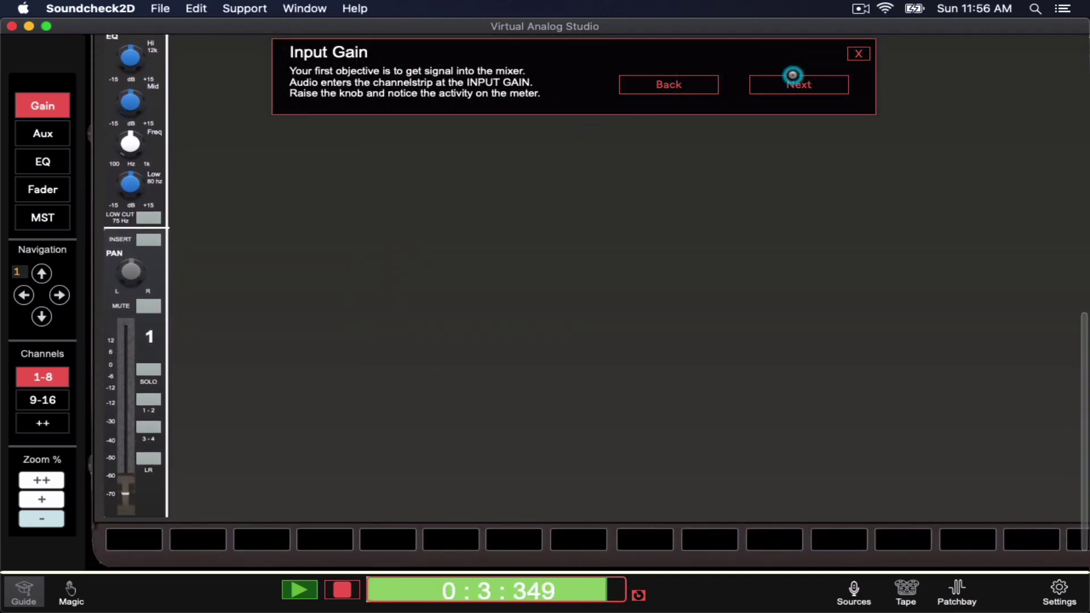
pyautogui.click(792, 75)
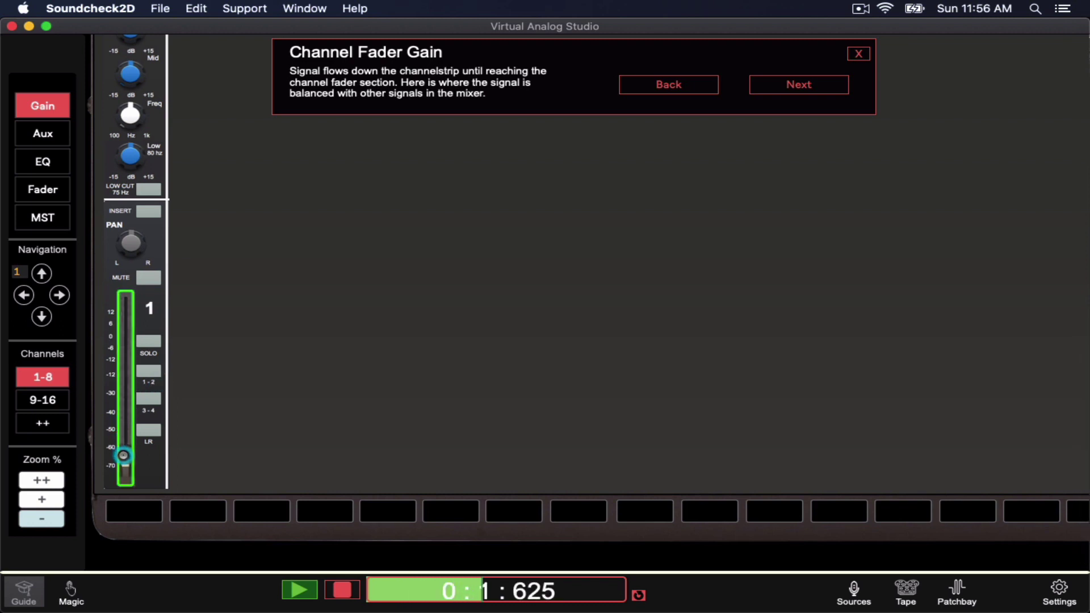
pyautogui.moveTo(124, 455); pyautogui.dragTo(115, 352)
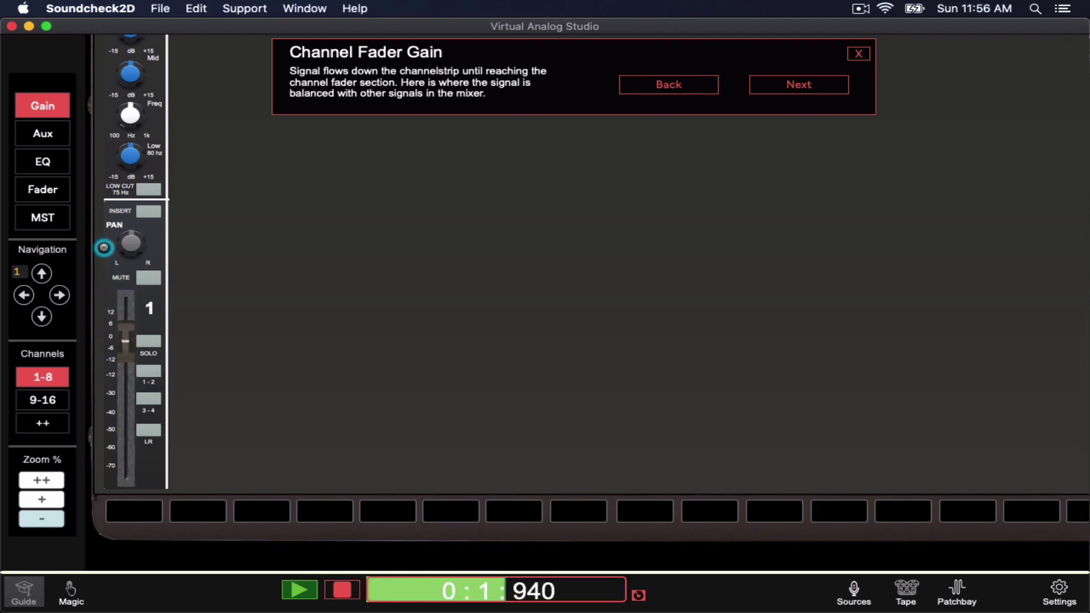
# Assign channel 1 to the LR stereo bus and raise the Main Mix fader to about -6 dB
pyautogui.click(774, 85)
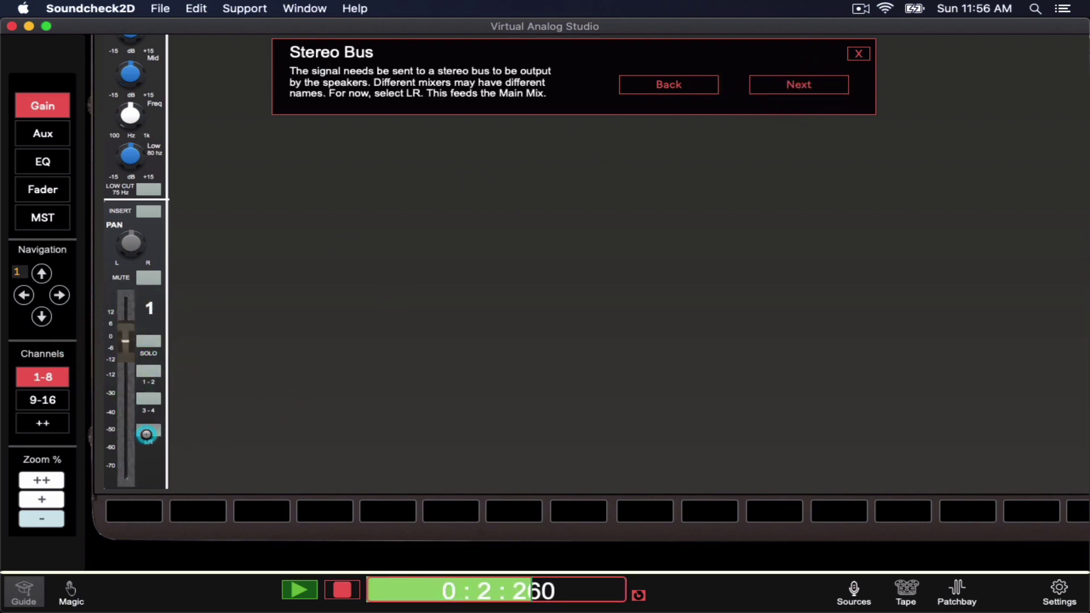
pyautogui.click(146, 434)
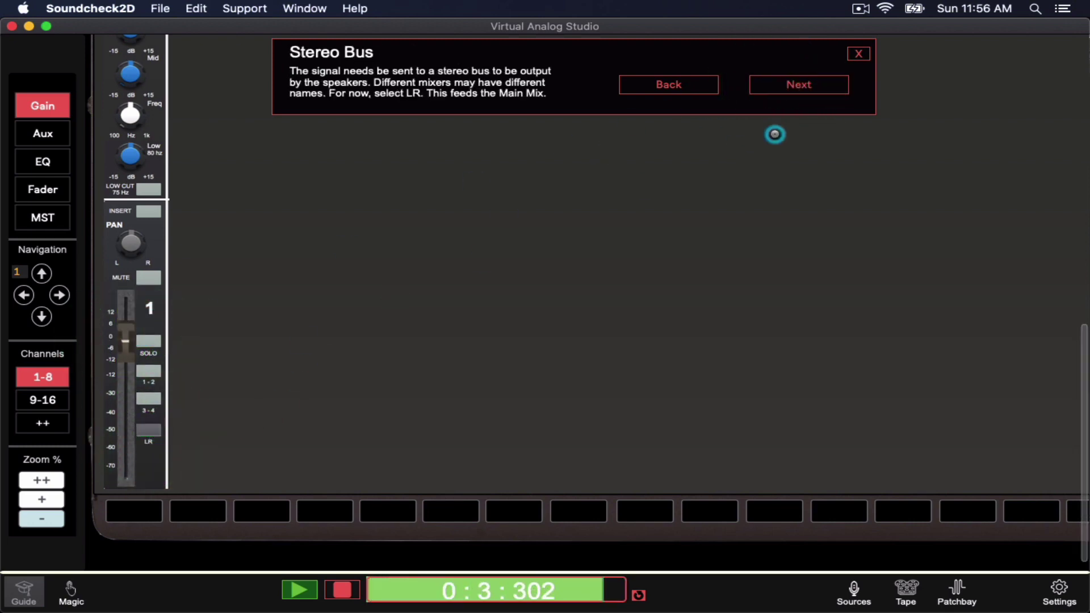
pyautogui.click(784, 89)
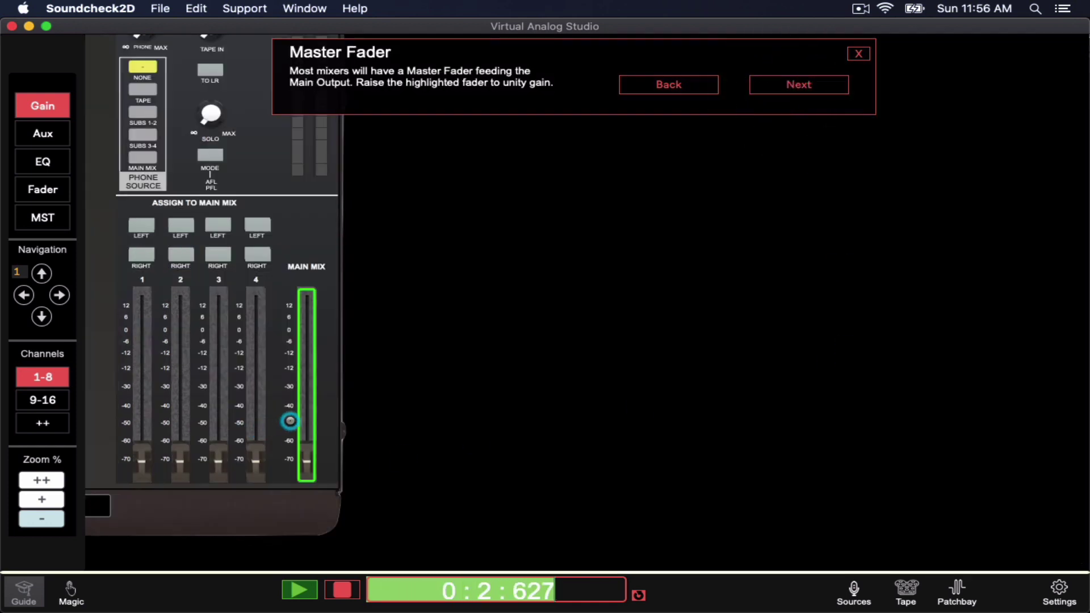
pyautogui.moveTo(303, 429); pyautogui.dragTo(292, 285)
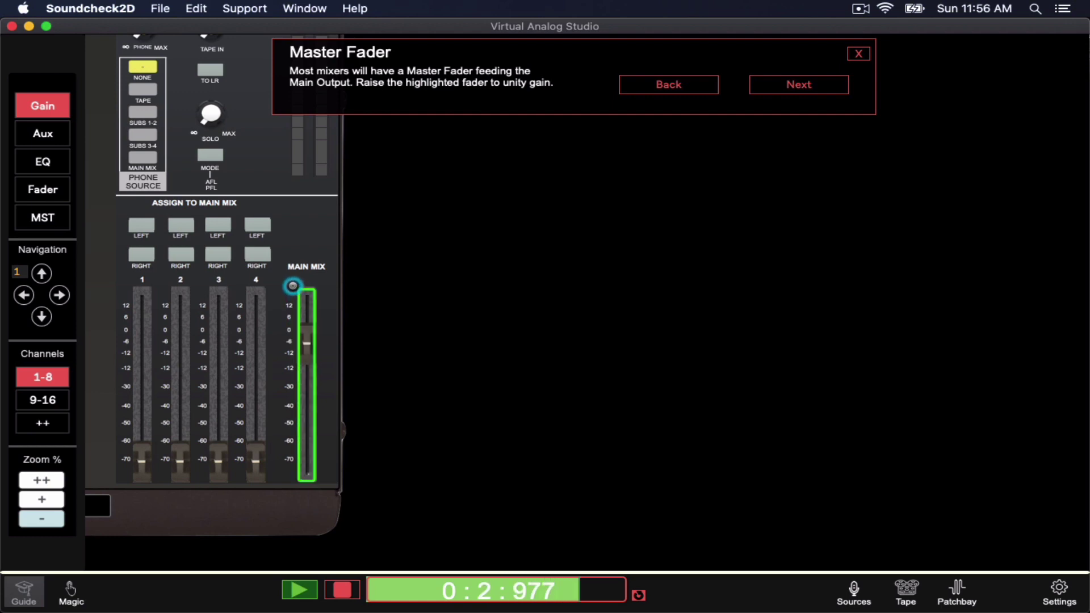
# Set the phone source to Main Mix, raise the Phone volume knob to about halfway, and continue the tutorial
pyautogui.click(802, 85)
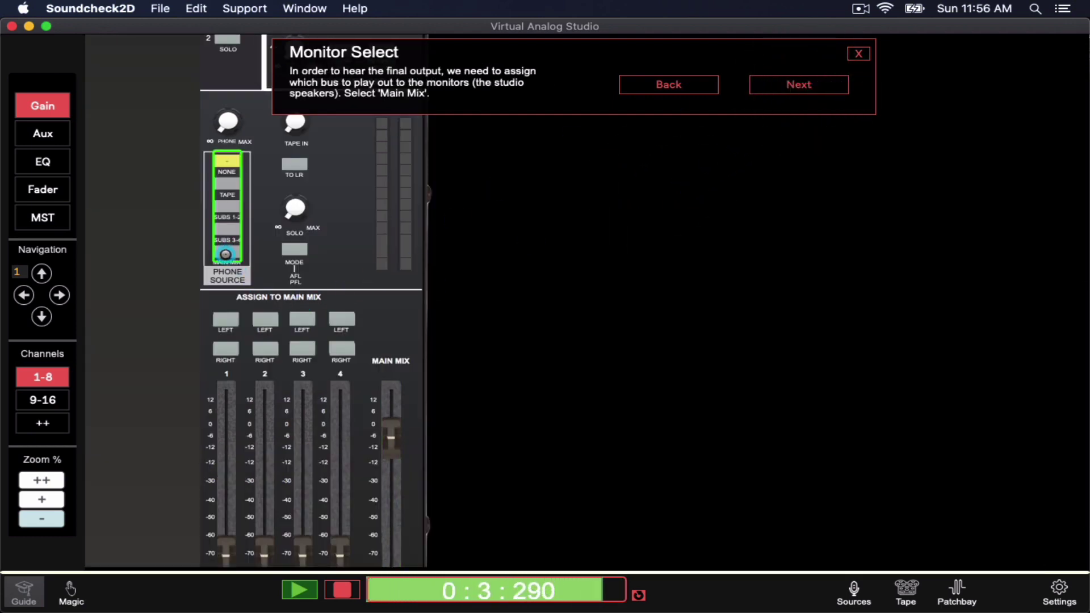
pyautogui.click(225, 254)
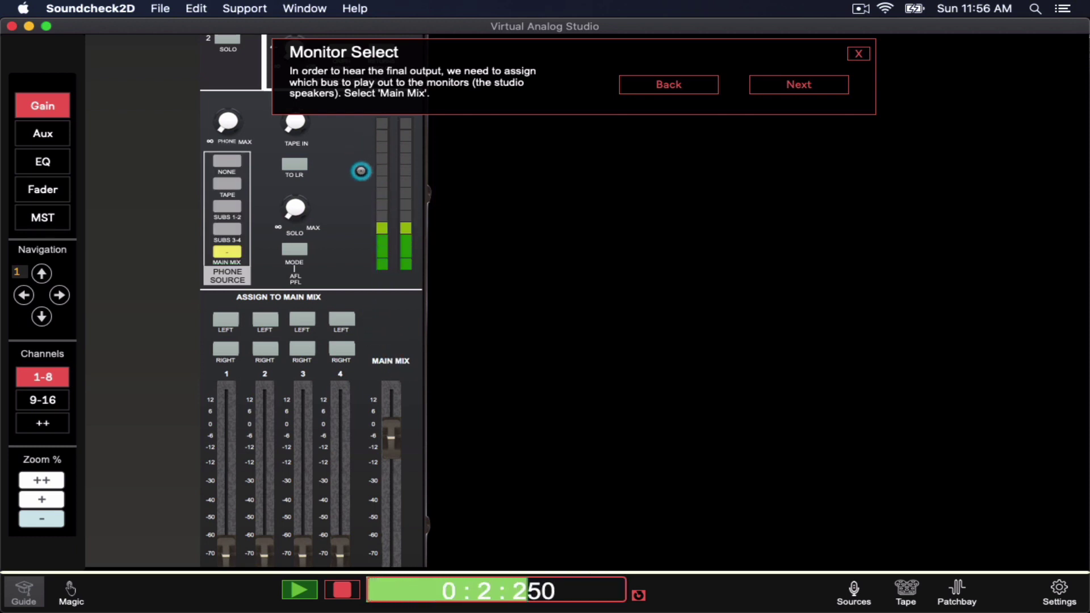
pyautogui.click(789, 85)
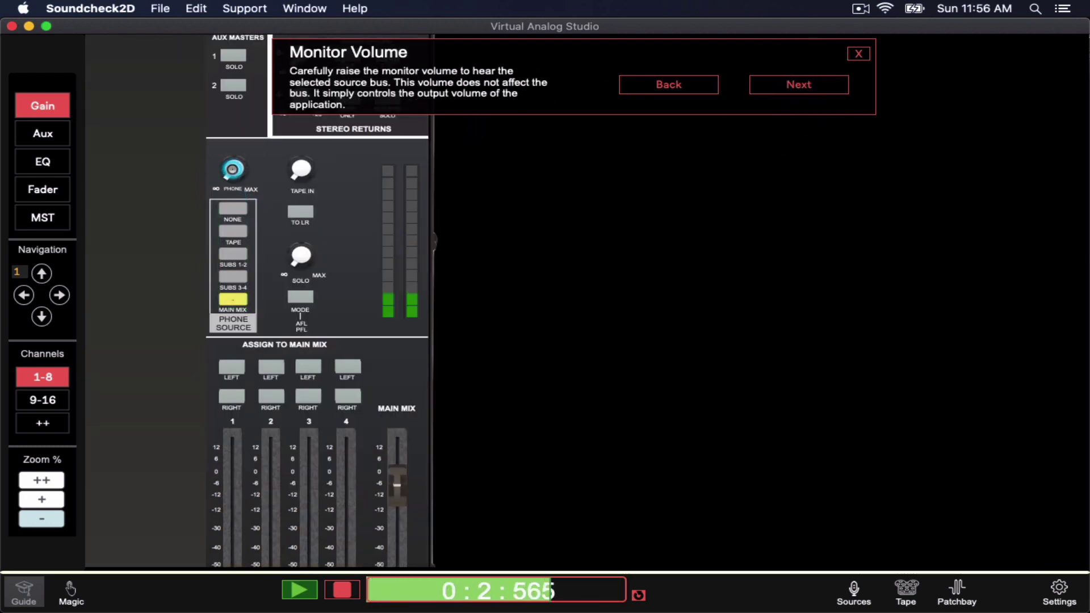
pyautogui.moveTo(232, 153); pyautogui.dragTo(221, 73)
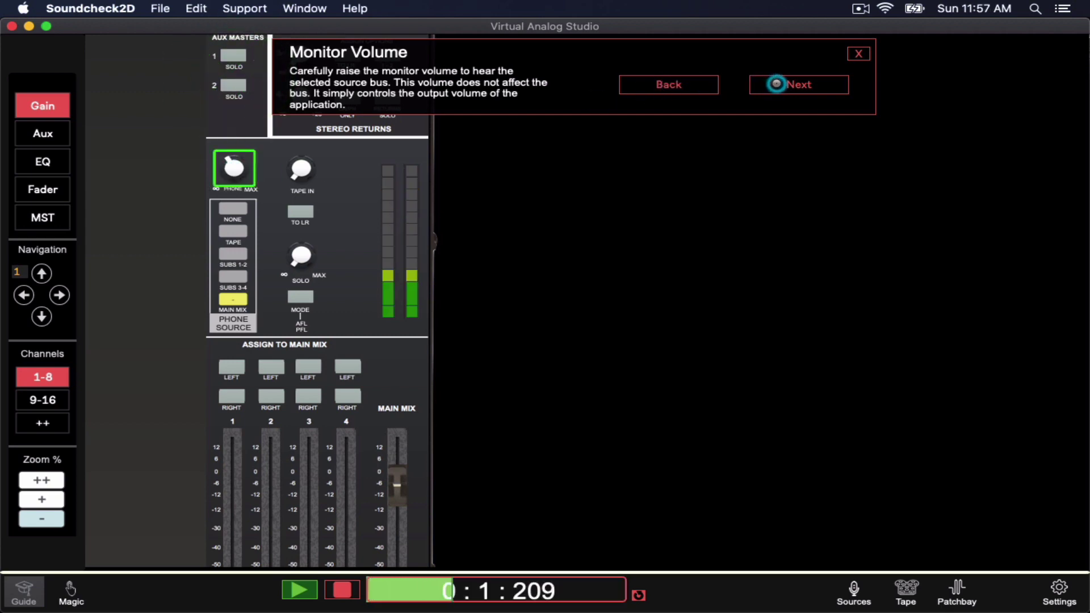
pyautogui.click(778, 84)
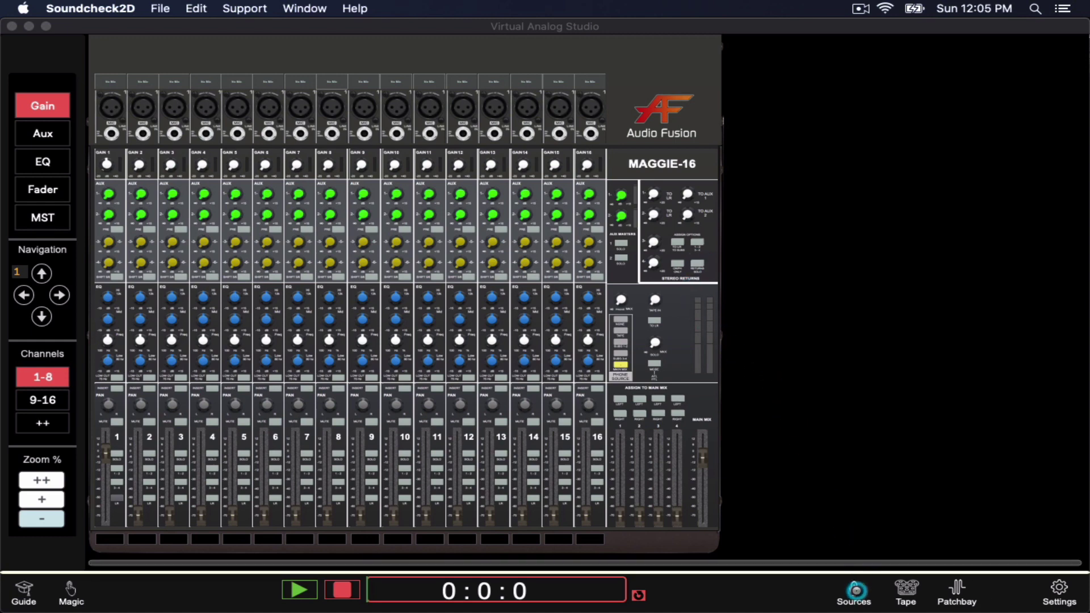
# Batch-load the 16 selected WAV files from the Audio Files folder in Finder into the mixer's audio sources
pyautogui.click(855, 591)
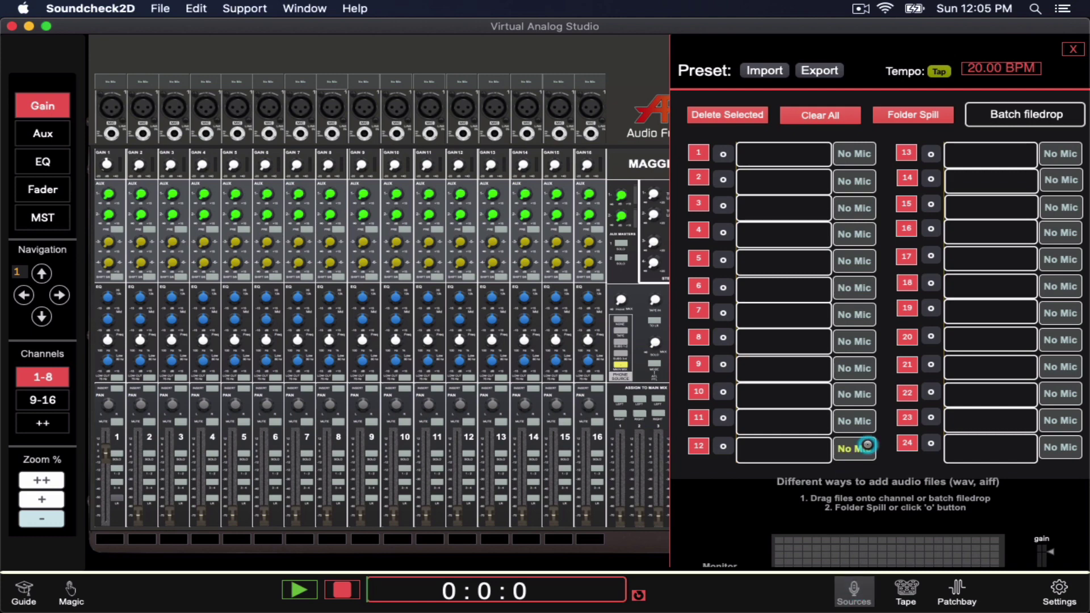
pyautogui.press('super+Tab')
pyautogui.press('super+Tab')
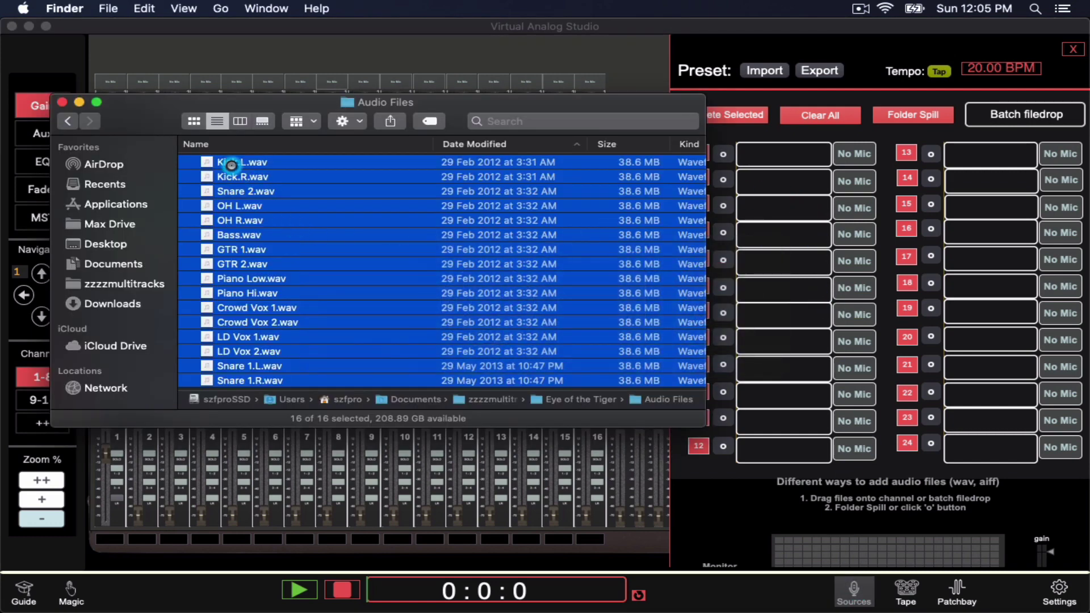
pyautogui.moveTo(231, 164); pyautogui.dragTo(1010, 110)
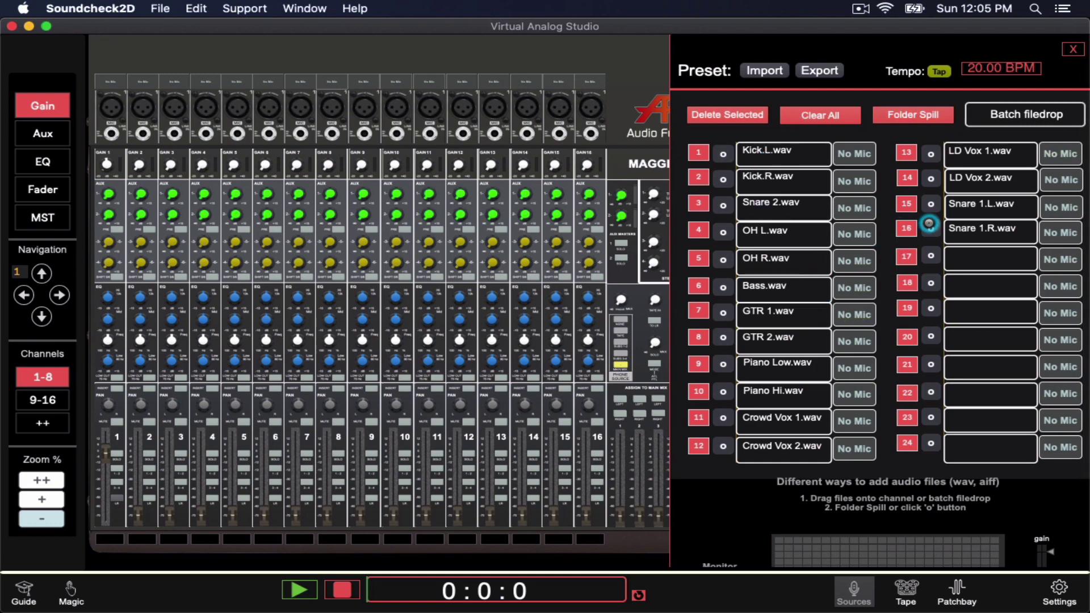
# Delete LD Vox 1.wav and LD Vox 2.wav from source channels 13 and 14
pyautogui.click(929, 226)
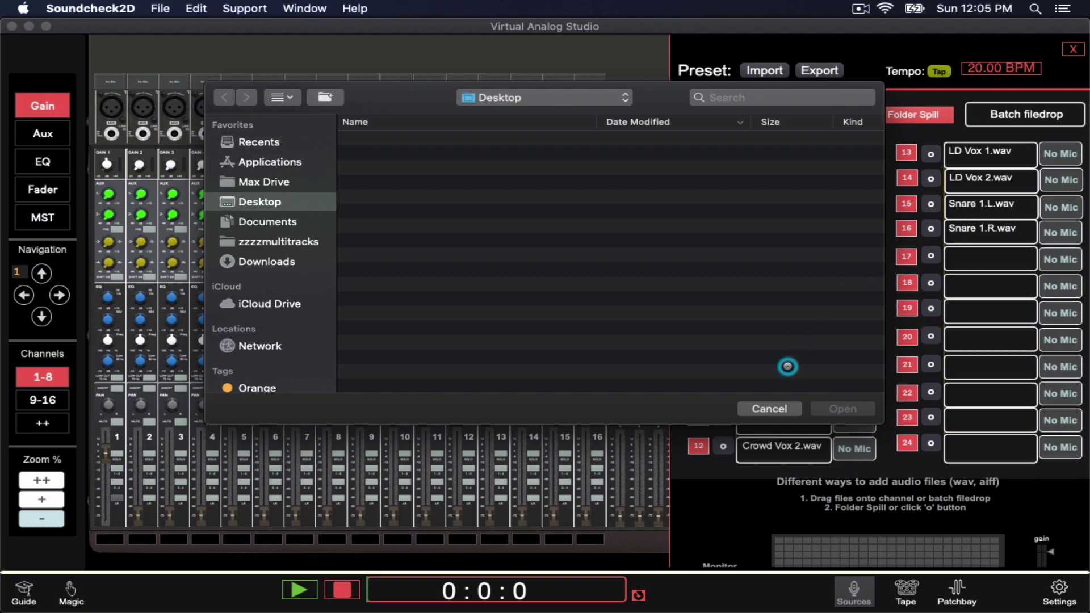
pyautogui.click(776, 402)
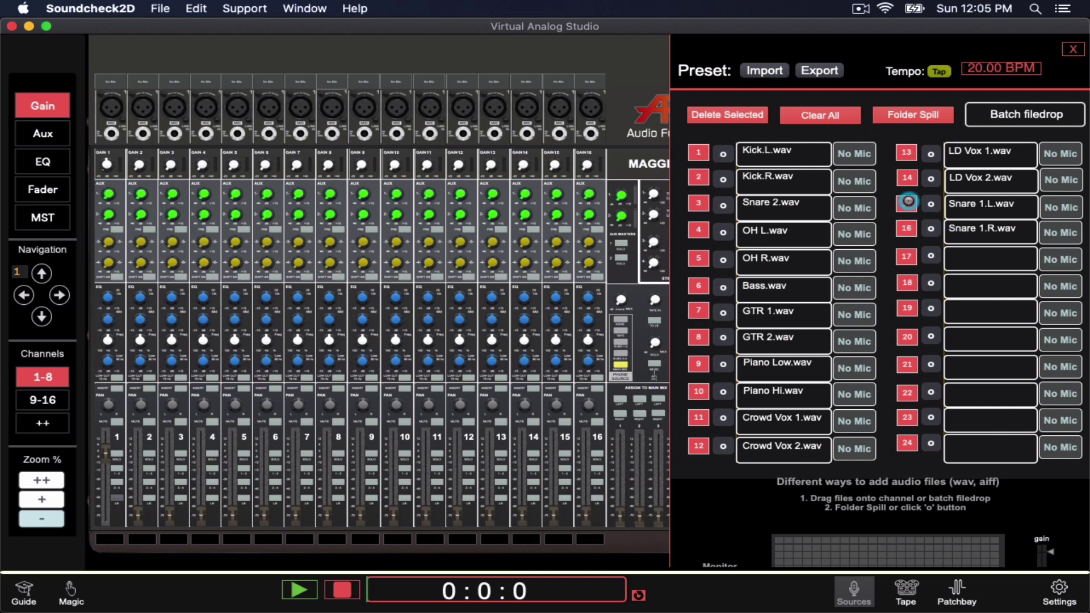
pyautogui.click(908, 156)
pyautogui.click(907, 178)
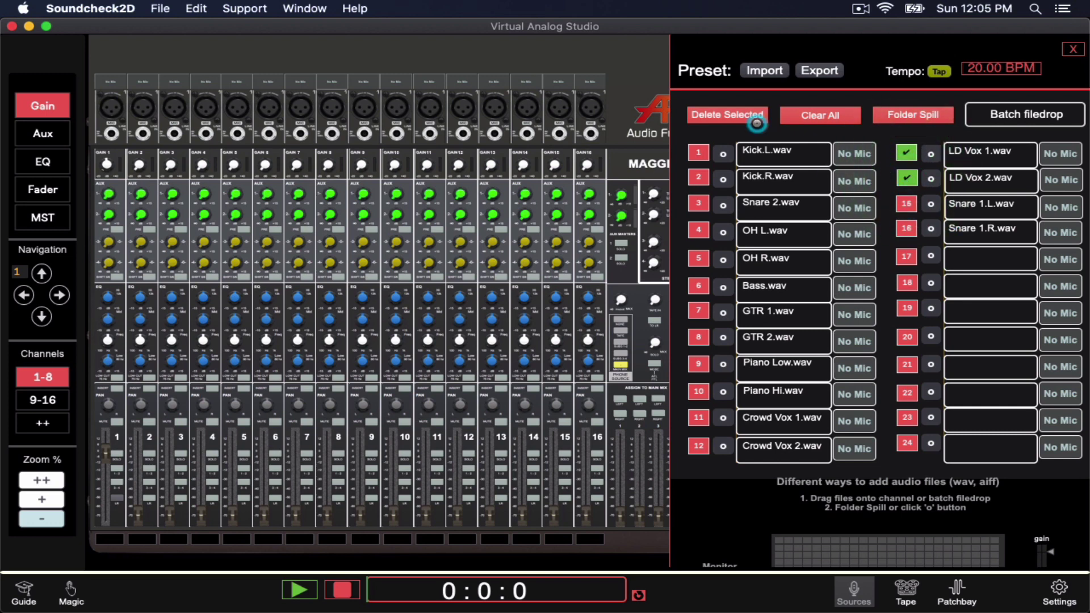
pyautogui.click(730, 111)
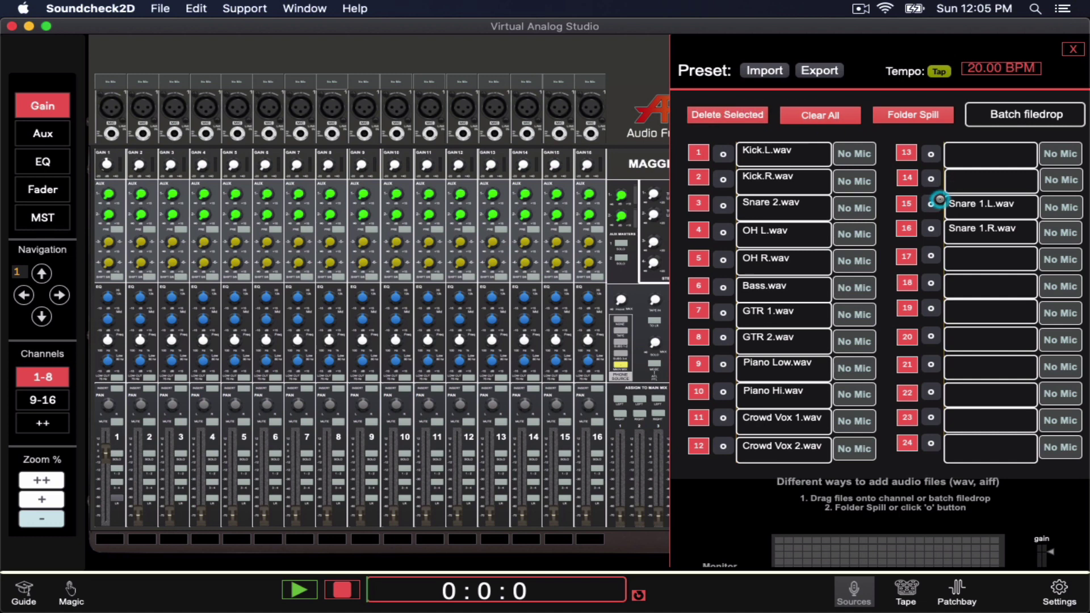
# Check the monitor meter below the source list and close the audio sources window
pyautogui.scroll(-3, 928, 239)
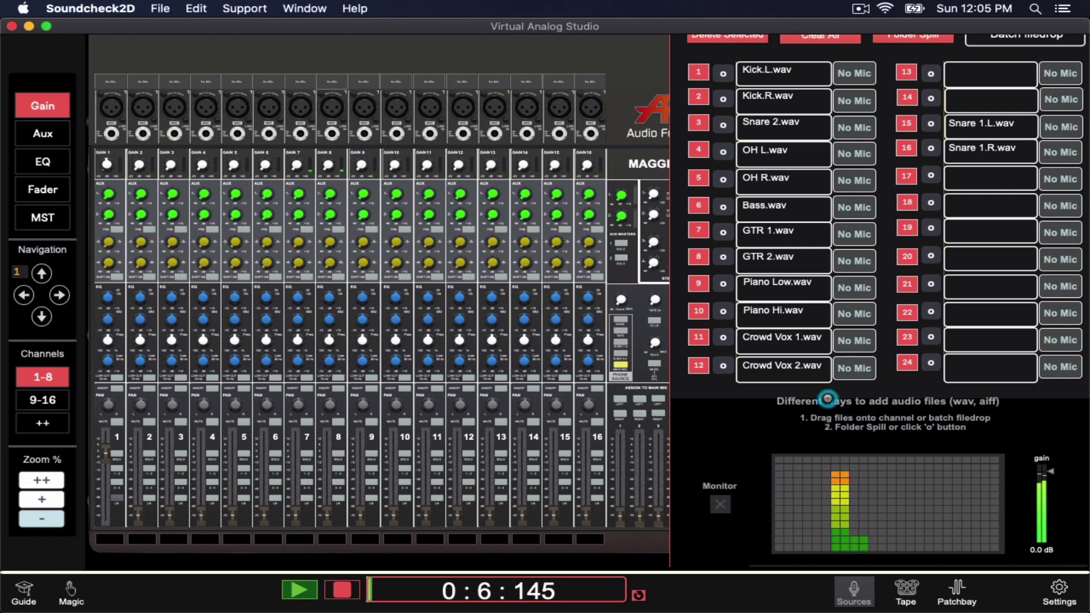
pyautogui.scroll(3, 847, 318)
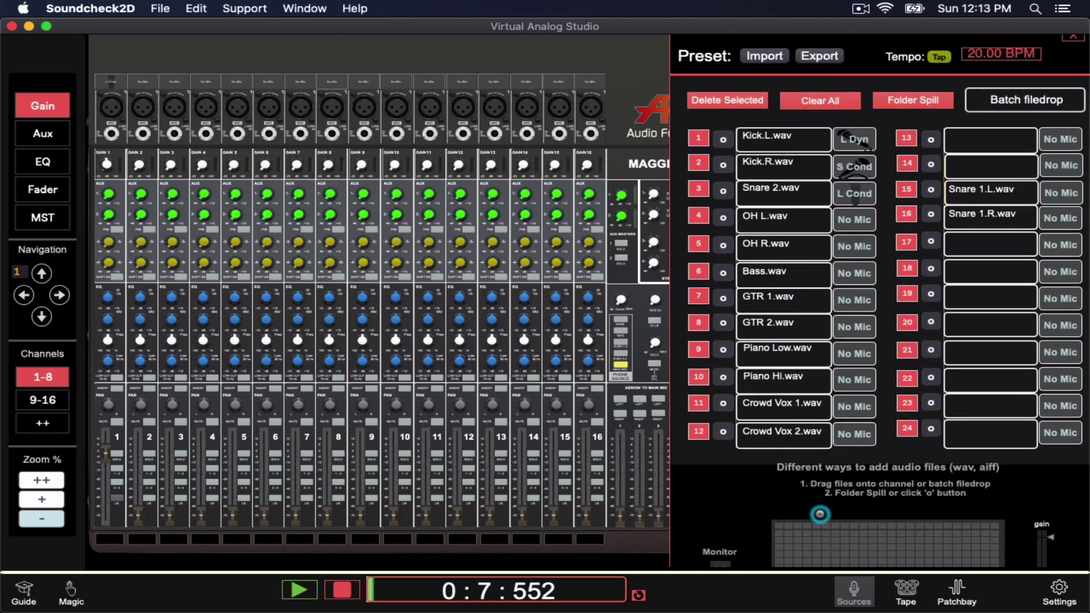
pyautogui.click(853, 590)
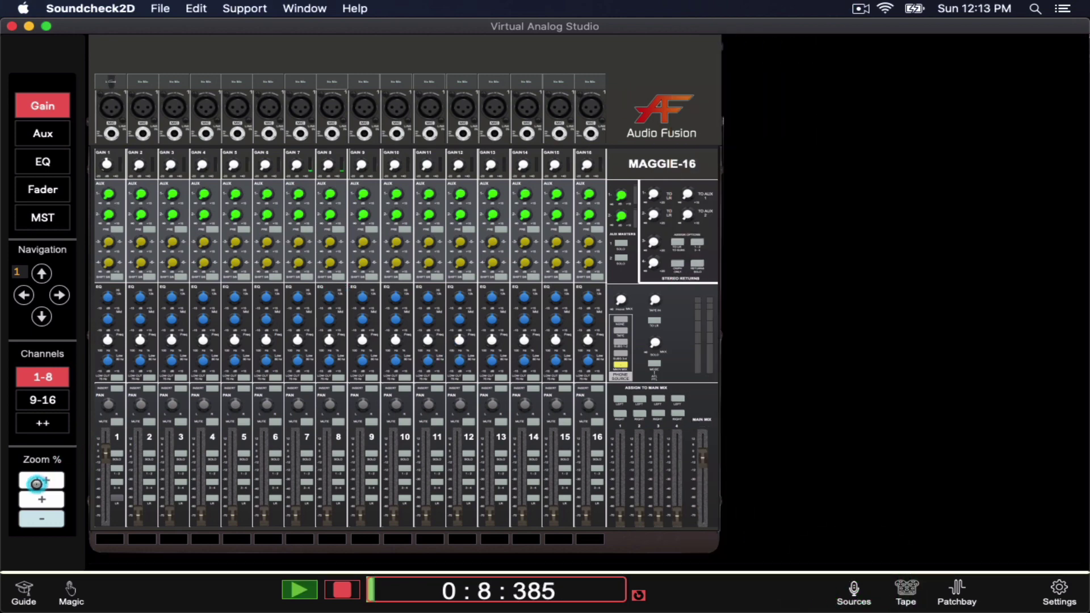
# Raise the gain on channels 7, 8, 6 and 5 until their meters show a strong signal
pyautogui.click(36, 499)
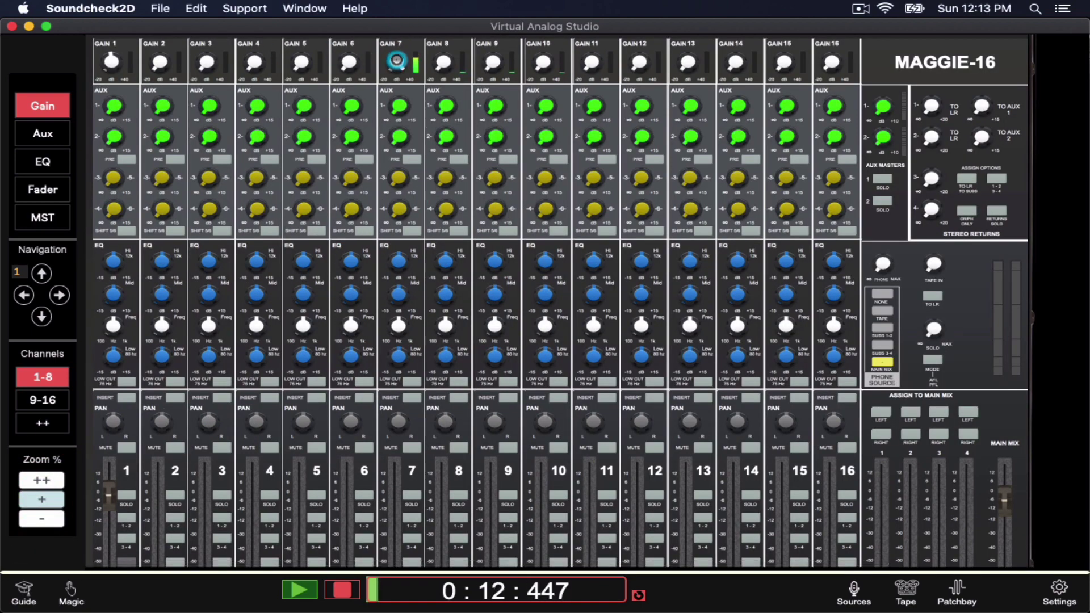
pyautogui.moveTo(394, 80); pyautogui.dragTo(392, 103)
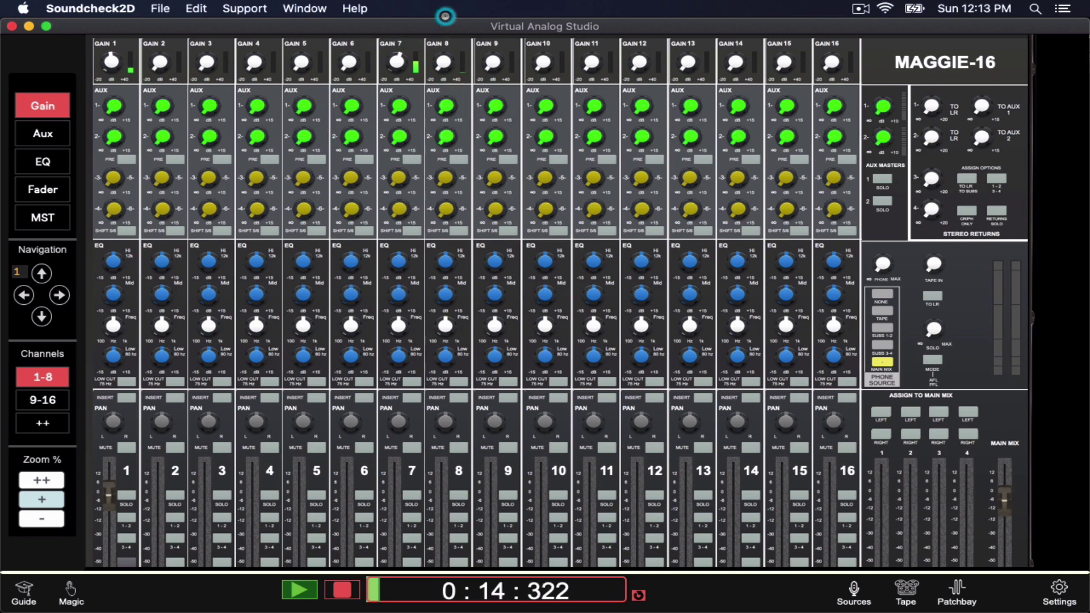
pyautogui.click(444, 61)
pyautogui.moveTo(444, 61); pyautogui.dragTo(445, 97)
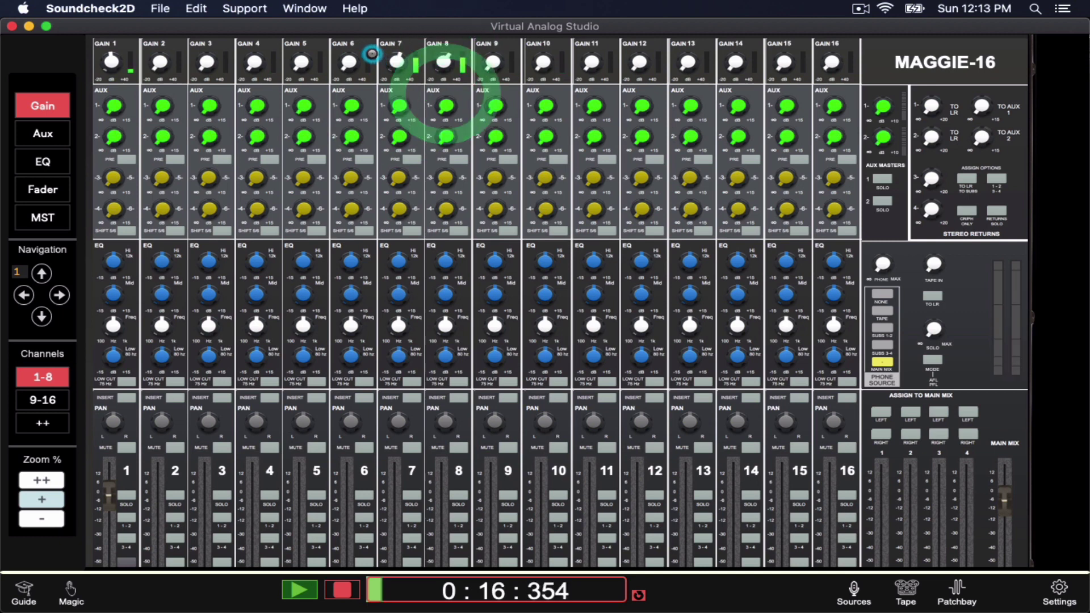
pyautogui.click(355, 39)
pyautogui.moveTo(355, 38); pyautogui.dragTo(323, 165)
pyautogui.click(301, 62)
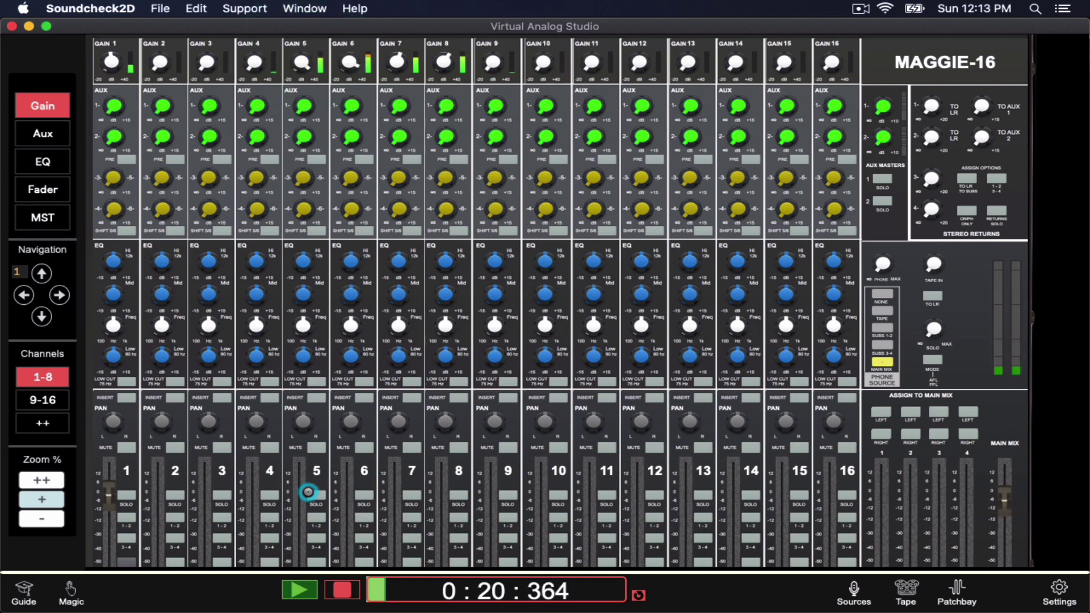
# Raise the faders of channels 2 to 8 to around 0 dB, setting channel 5 somewhat lower than the others
pyautogui.click(293, 511)
pyautogui.click(345, 497)
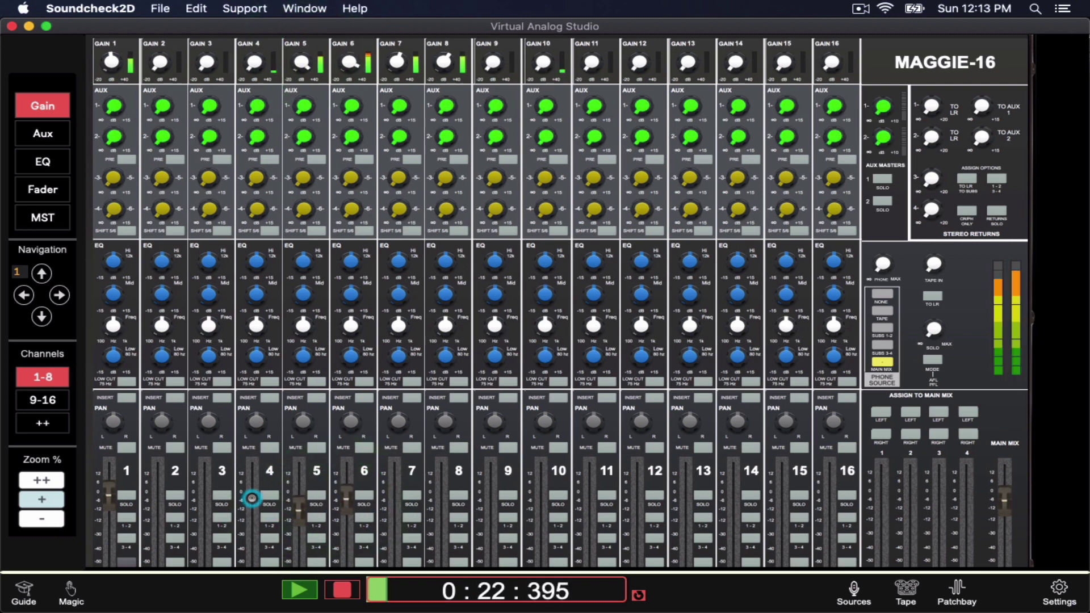
pyautogui.click(251, 498)
pyautogui.click(214, 498)
pyautogui.click(152, 498)
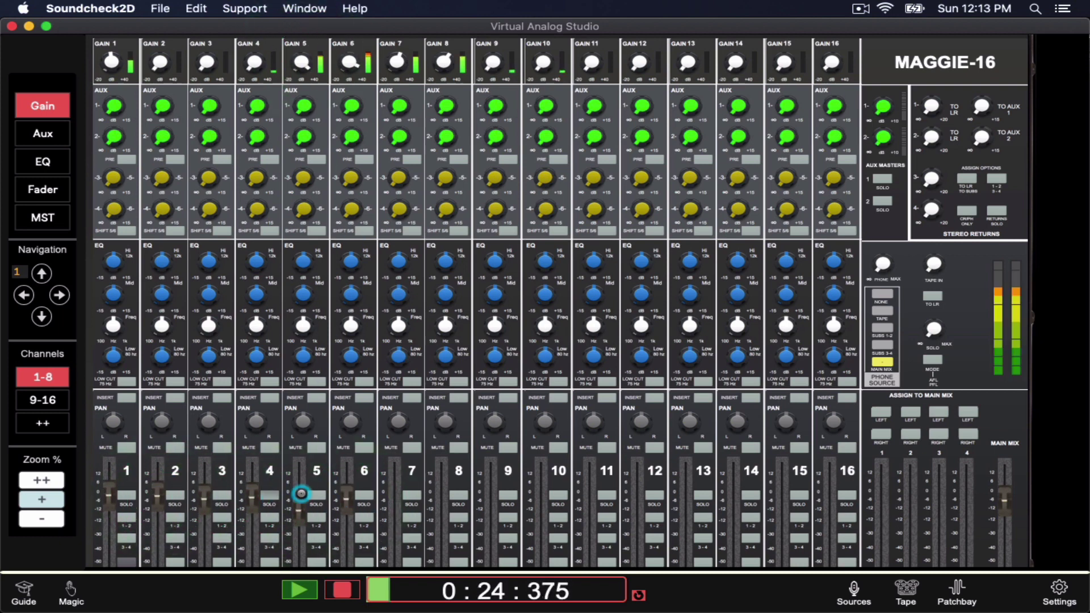
pyautogui.click(396, 499)
pyautogui.click(443, 499)
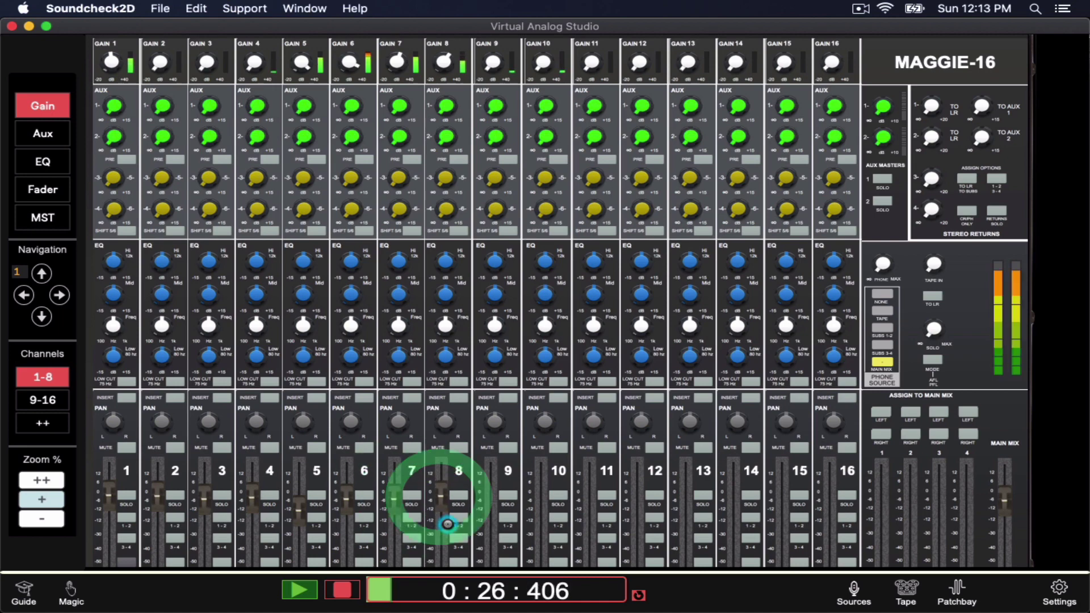
# Assign channels 3 to 8 to the LR mix and lower the Main Mix fader slightly
pyautogui.scroll(-2, 447, 524)
pyautogui.scroll(-1, 447, 524)
pyautogui.click(457, 514)
pyautogui.click(411, 515)
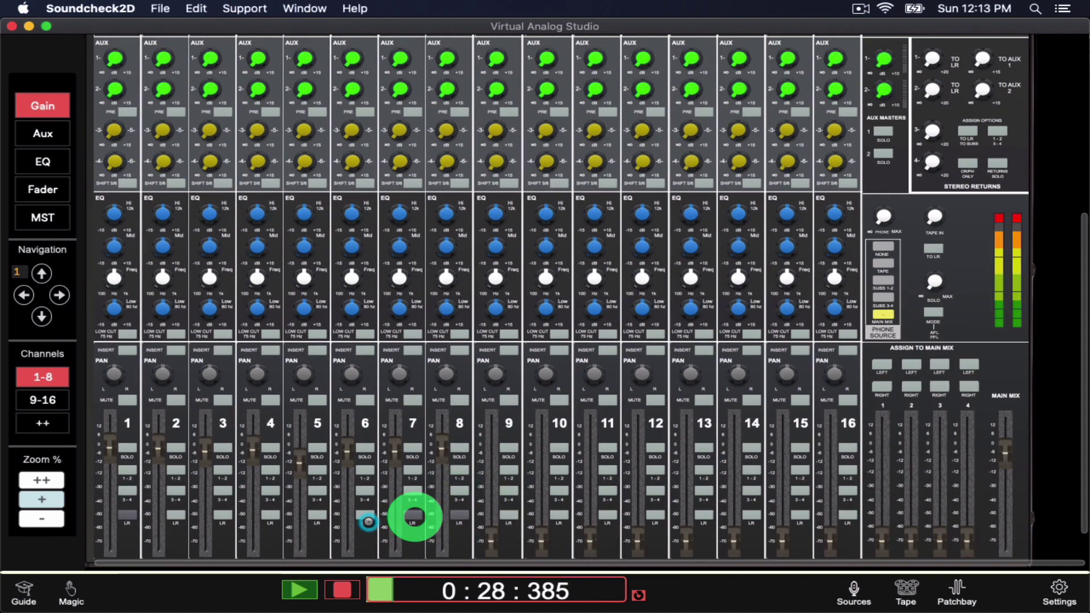
pyautogui.click(361, 515)
pyautogui.click(317, 515)
pyautogui.click(269, 515)
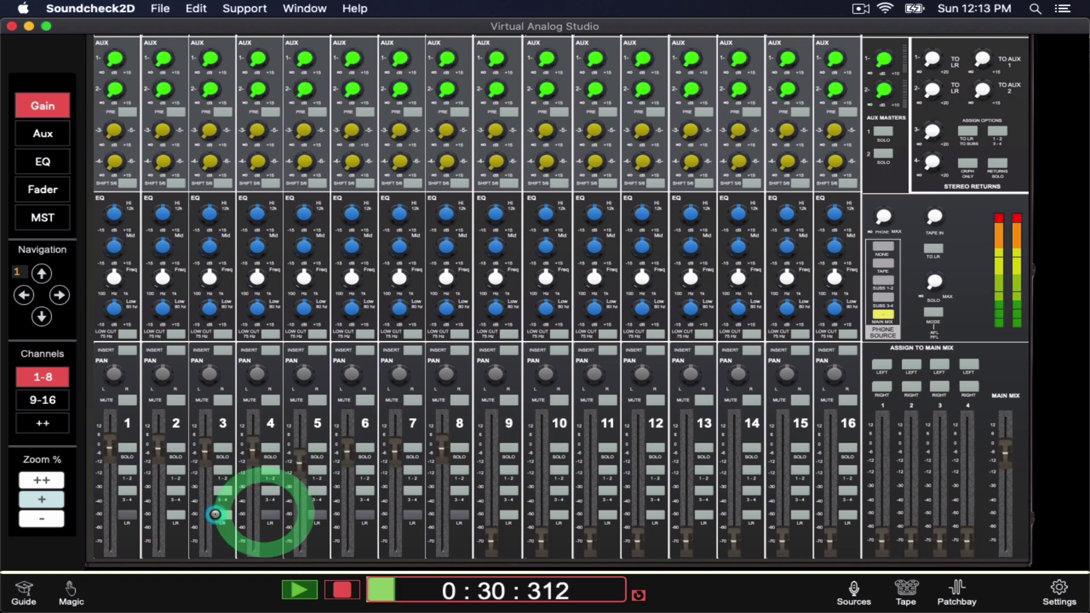
pyautogui.click(221, 515)
pyautogui.click(139, 515)
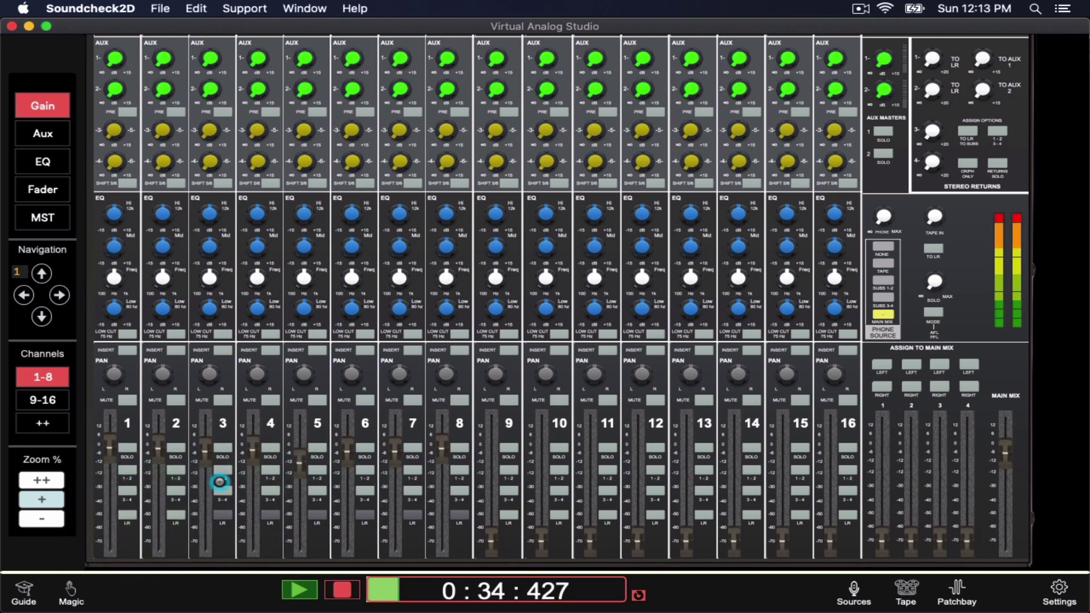
pyautogui.click(133, 512)
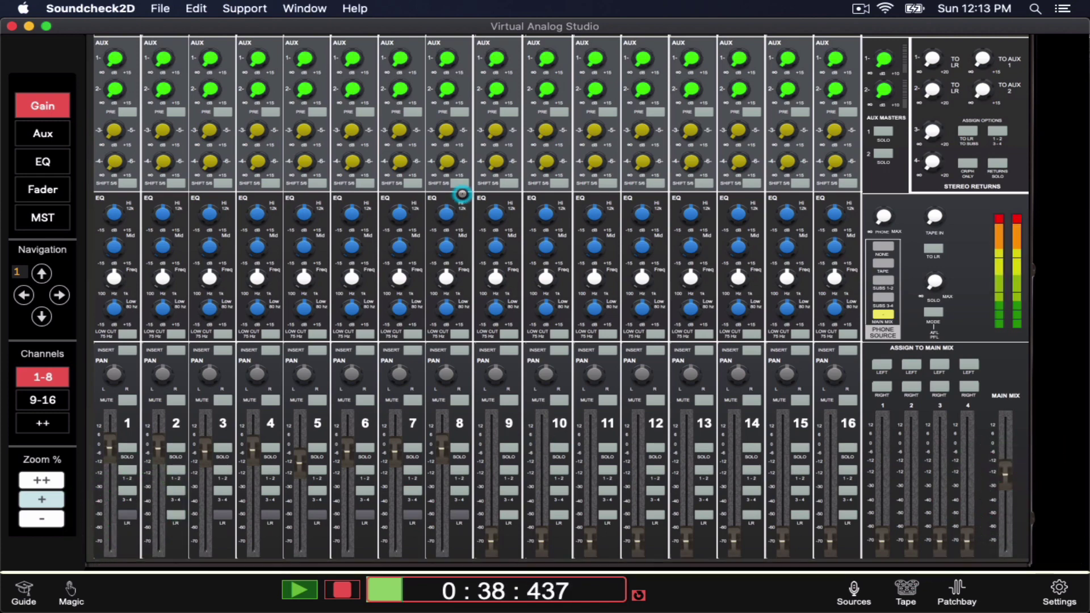
# Lower the gain on channels 5 to 8 to bring the main mix meters out of the red
pyautogui.scroll(4, 462, 192)
pyautogui.scroll(1, 460, 192)
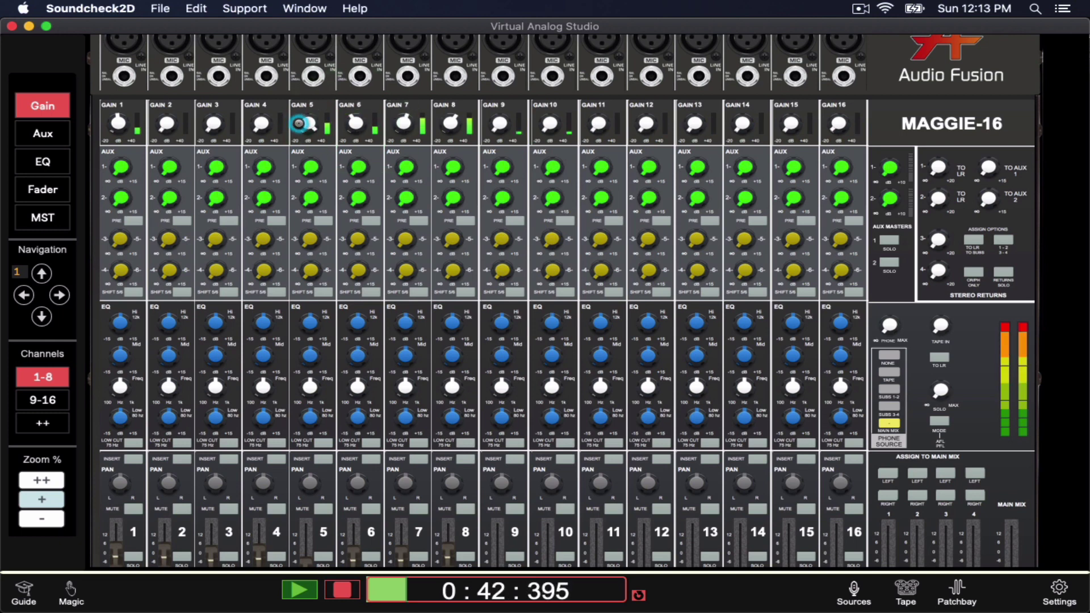
pyautogui.moveTo(310, 122); pyautogui.dragTo(306, 176)
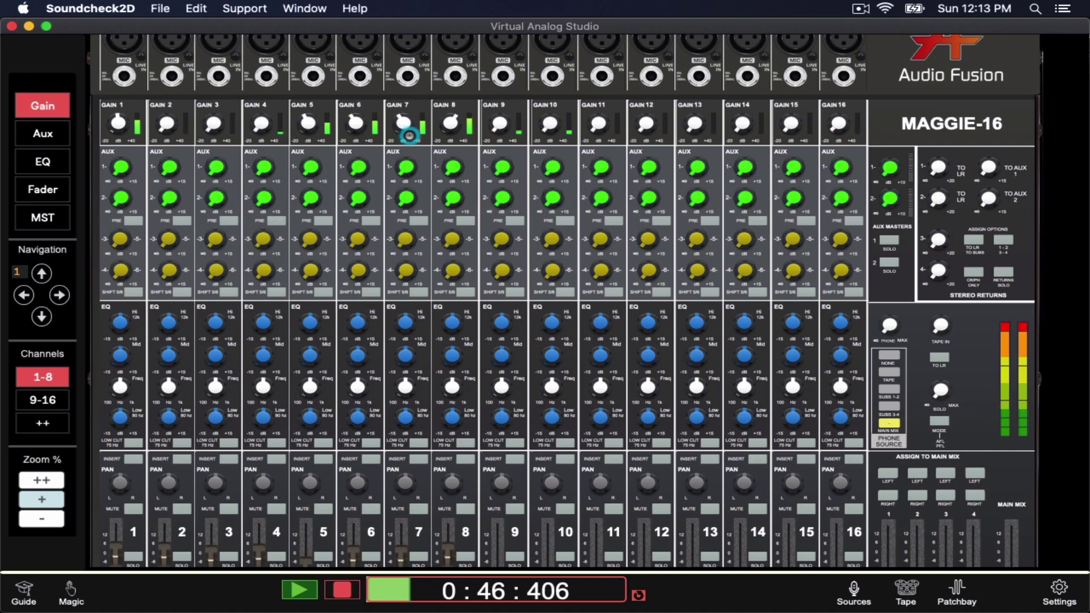
pyautogui.moveTo(460, 118); pyautogui.dragTo(458, 147)
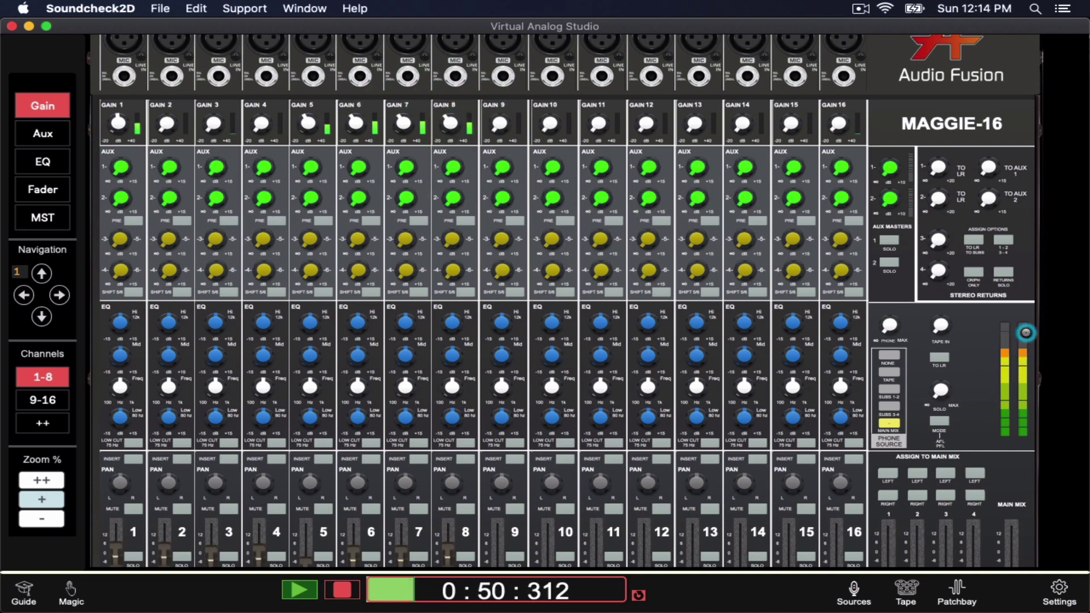
# Open the audio sources window and jump playback further into the song
pyautogui.scroll(-5, 903, 363)
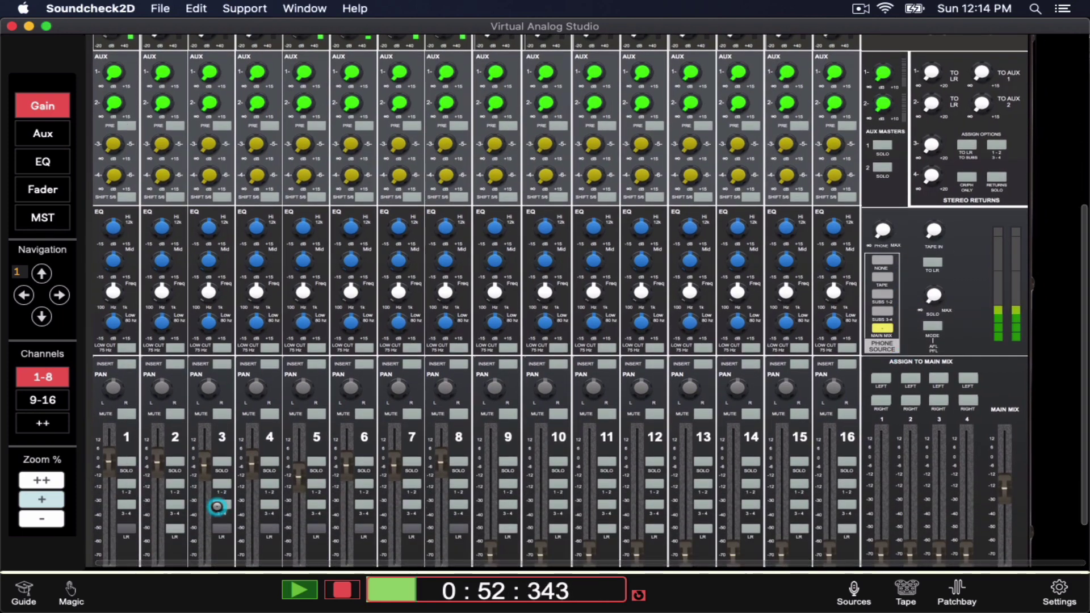
pyautogui.click(35, 518)
pyautogui.click(37, 519)
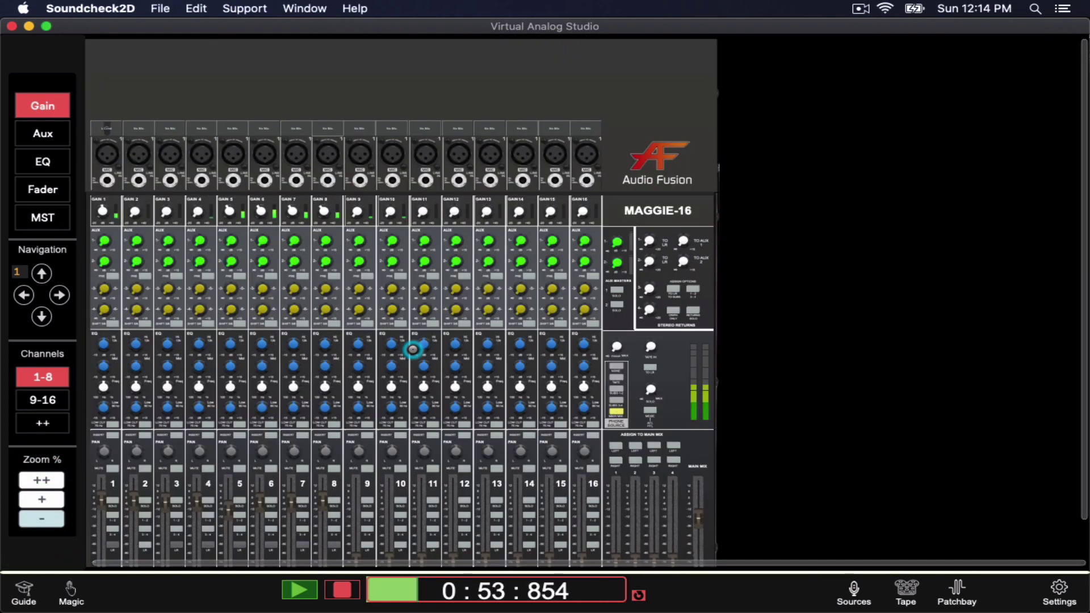
pyautogui.scroll(-3, 674, 253)
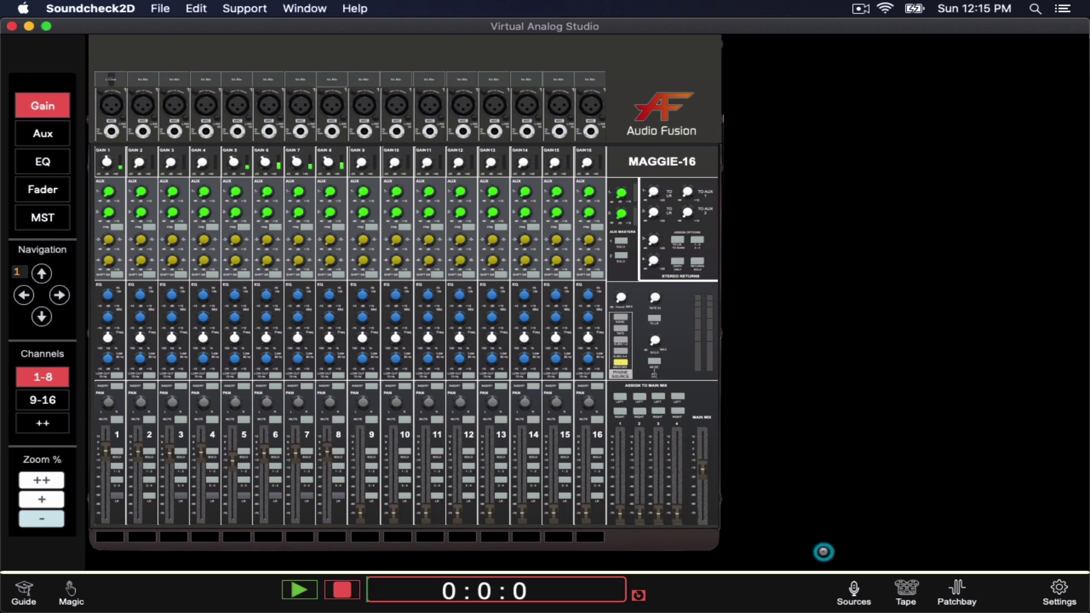
pyautogui.click(847, 585)
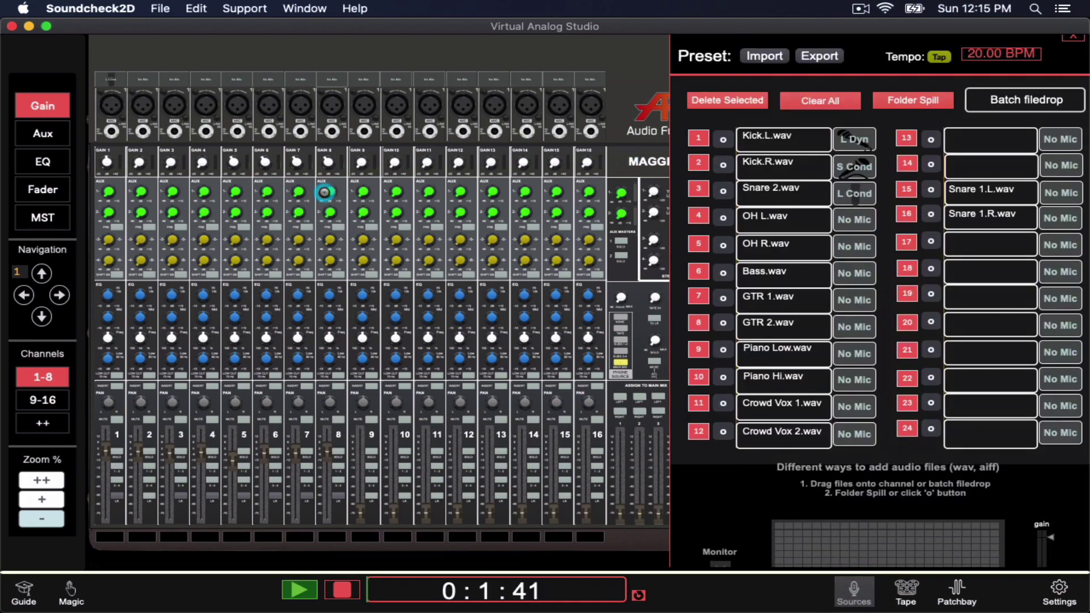
pyautogui.click(425, 593)
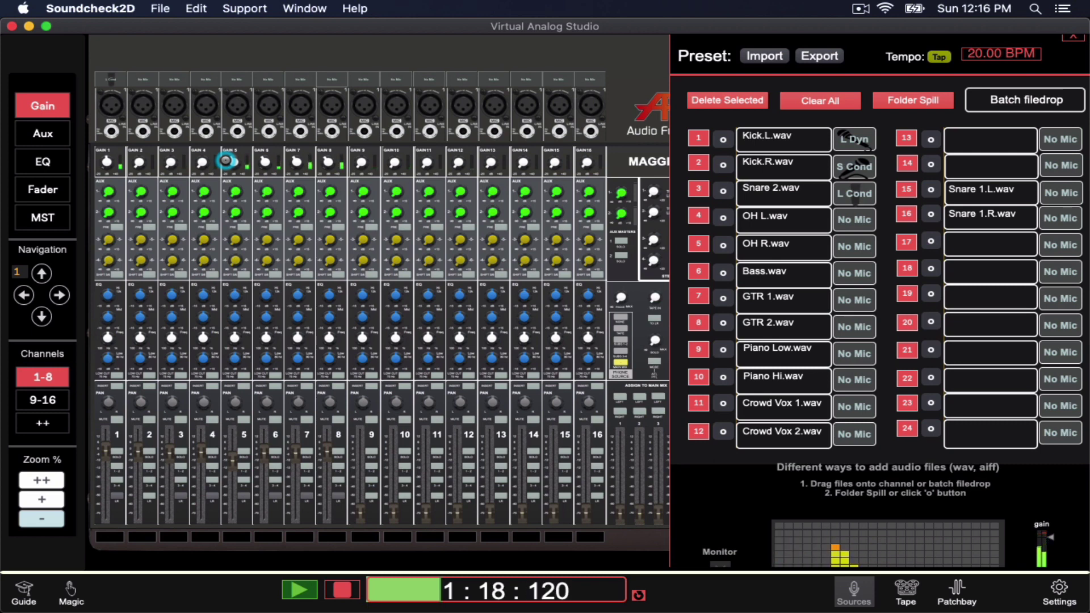
# Open the patchbay, patch Mic-Panel / Multitrack 5 into PK-2A input 1, and switch on the first PK-2A compressor
pyautogui.click(963, 601)
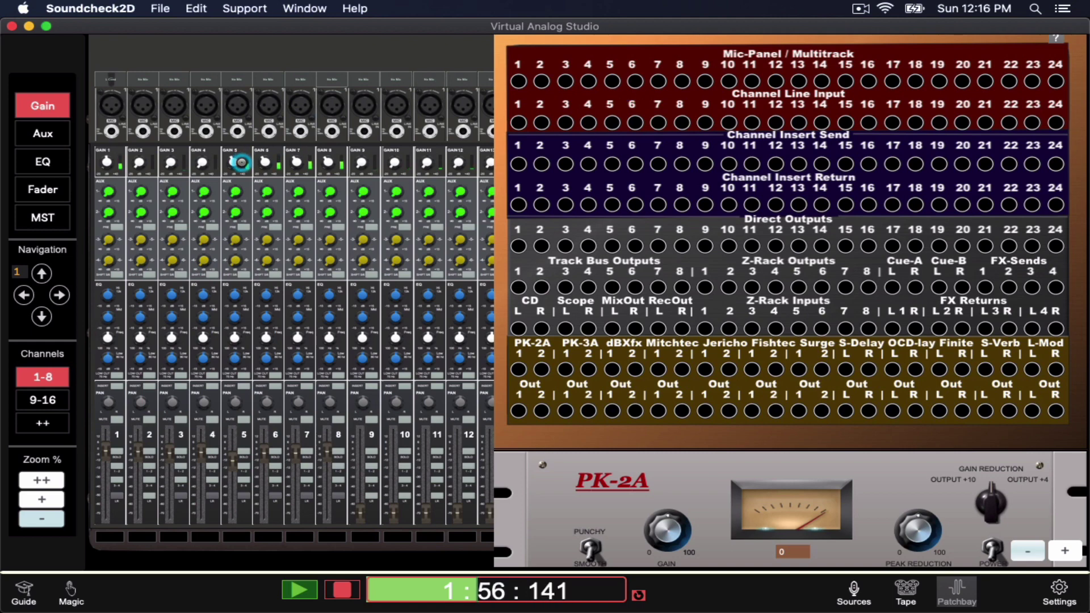
pyautogui.click(233, 148)
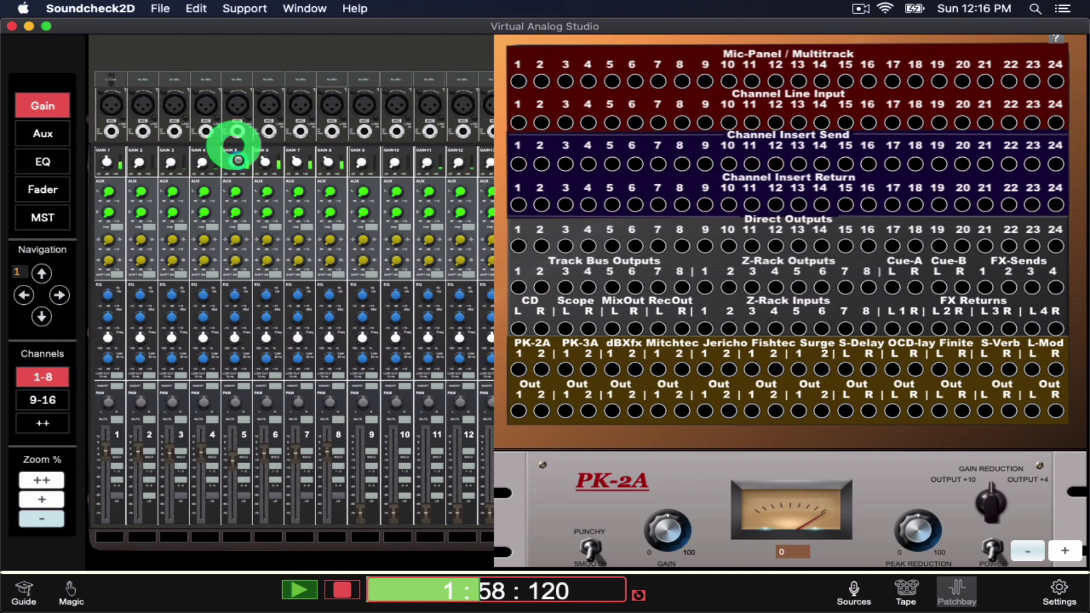
pyautogui.click(610, 82)
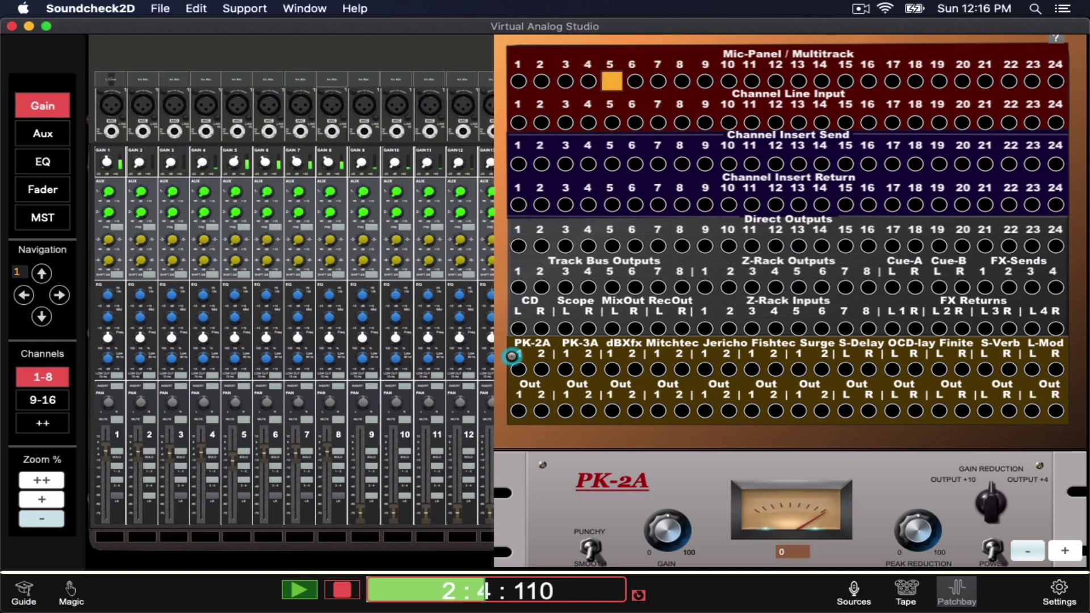
pyautogui.click(518, 369)
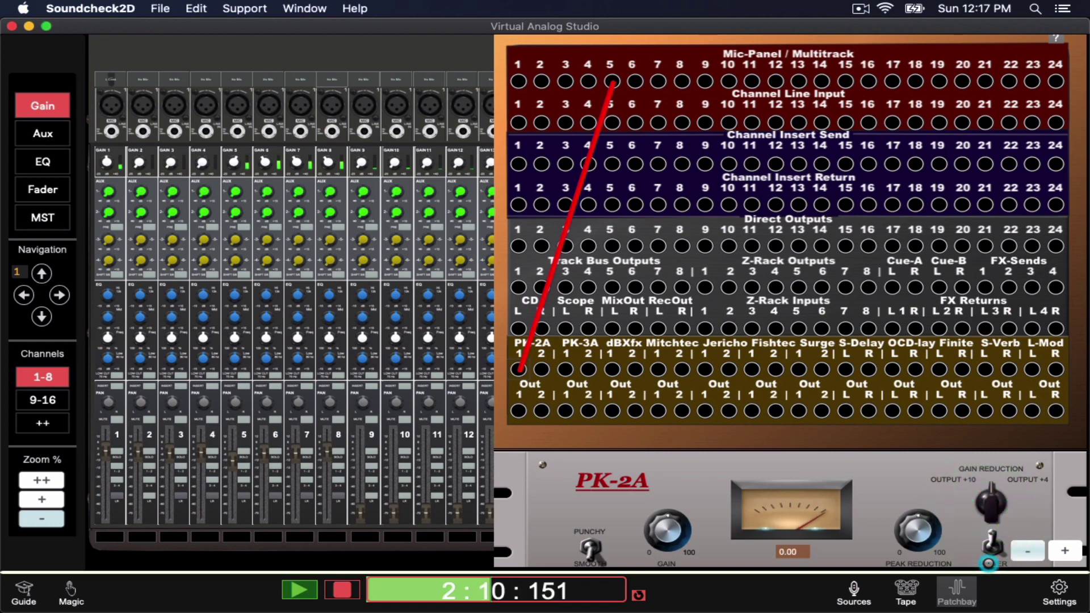
# Patch PK-2A output 1 into Channel Line Input 5
pyautogui.scroll(-2, 974, 518)
pyautogui.scroll(-2, 975, 518)
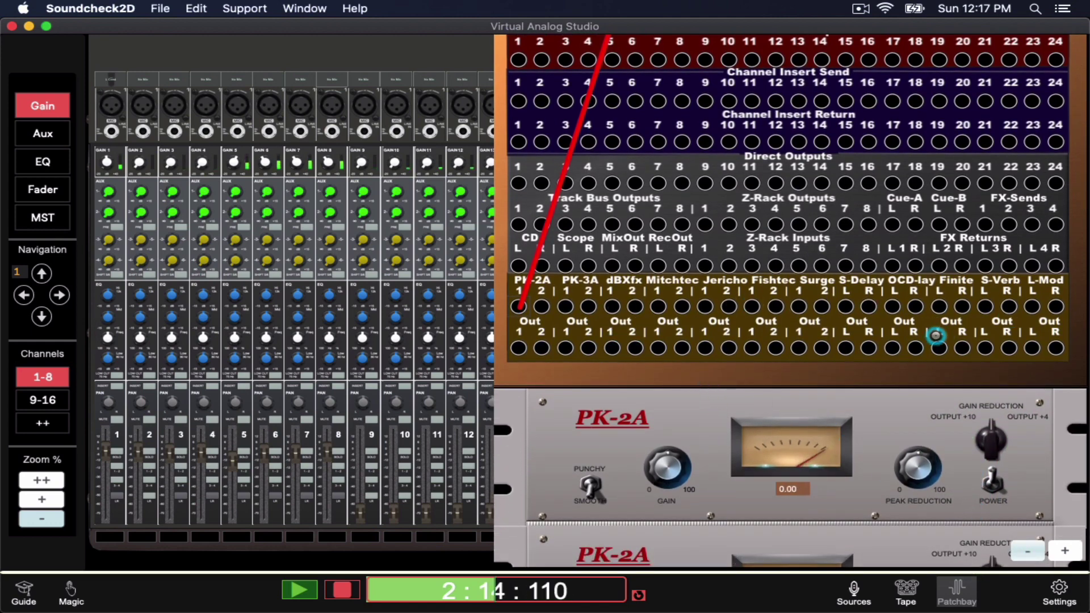
pyautogui.scroll(-5, 806, 360)
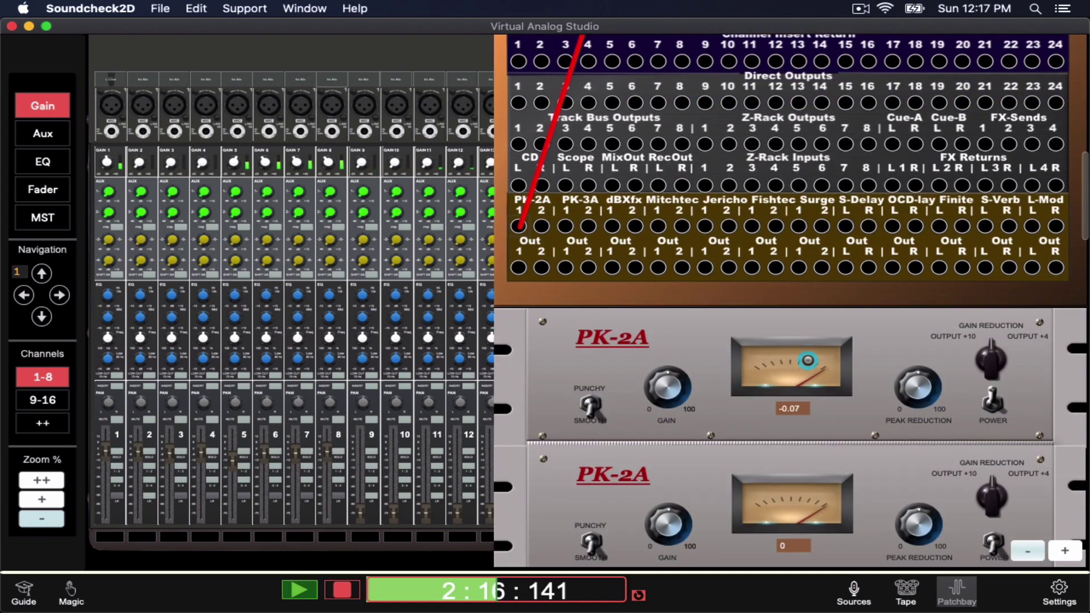
pyautogui.scroll(-10, 808, 361)
pyautogui.scroll(20, 808, 360)
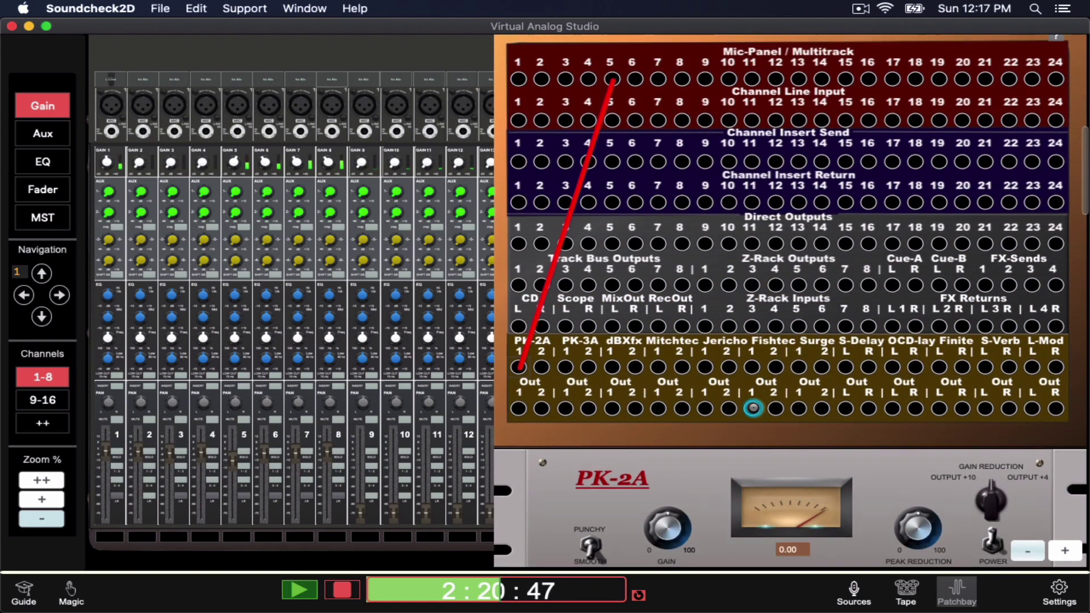
pyautogui.scroll(2, 753, 407)
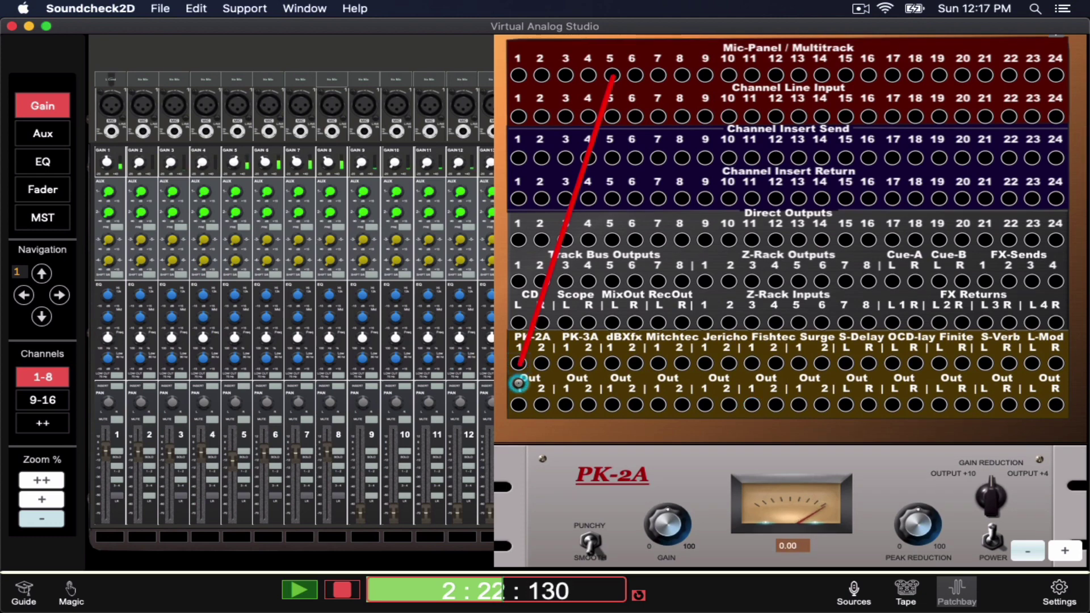
pyautogui.click(518, 405)
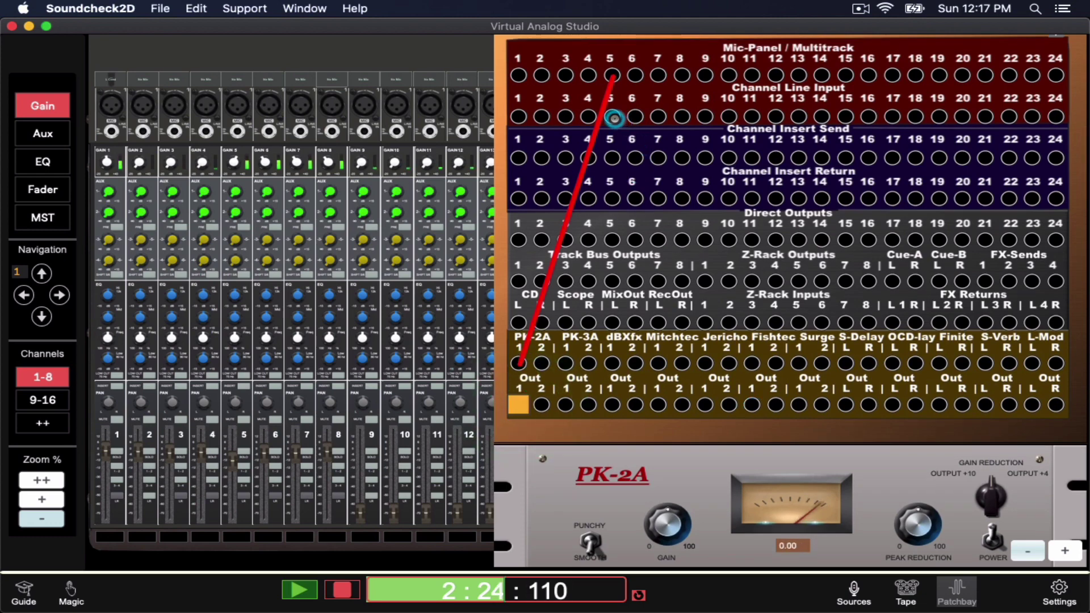
pyautogui.click(613, 118)
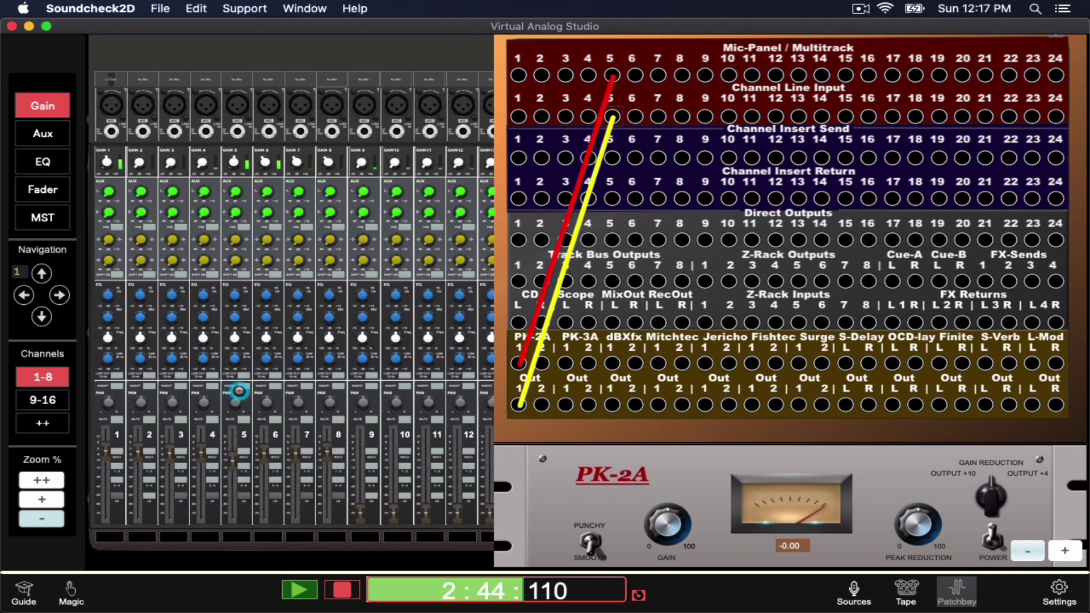
# Enable the insert on channel 5
pyautogui.click(42, 481)
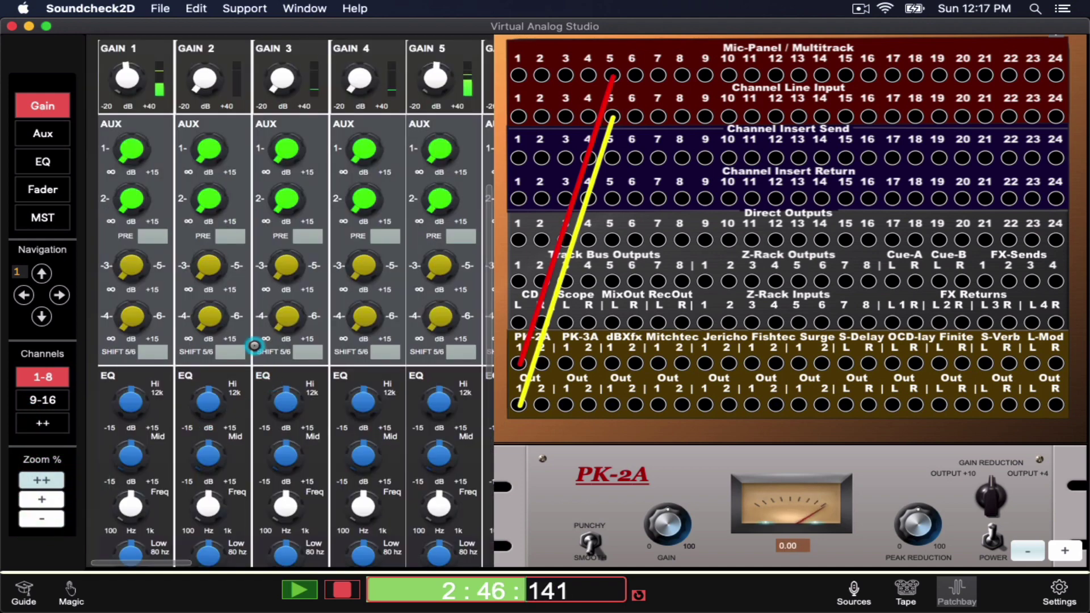
pyautogui.scroll(-5, 287, 309)
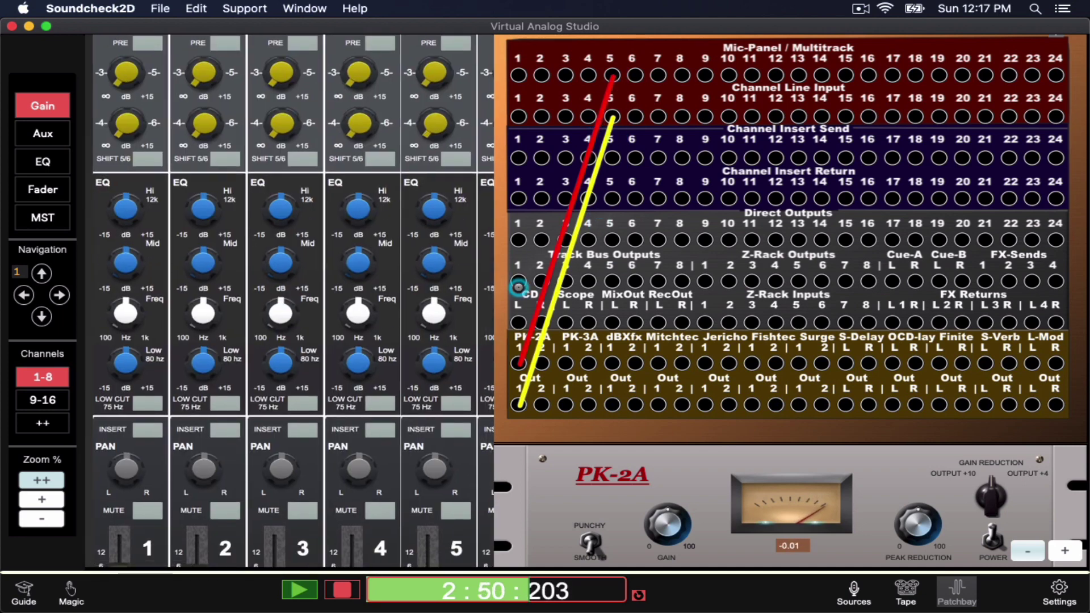
pyautogui.click(453, 433)
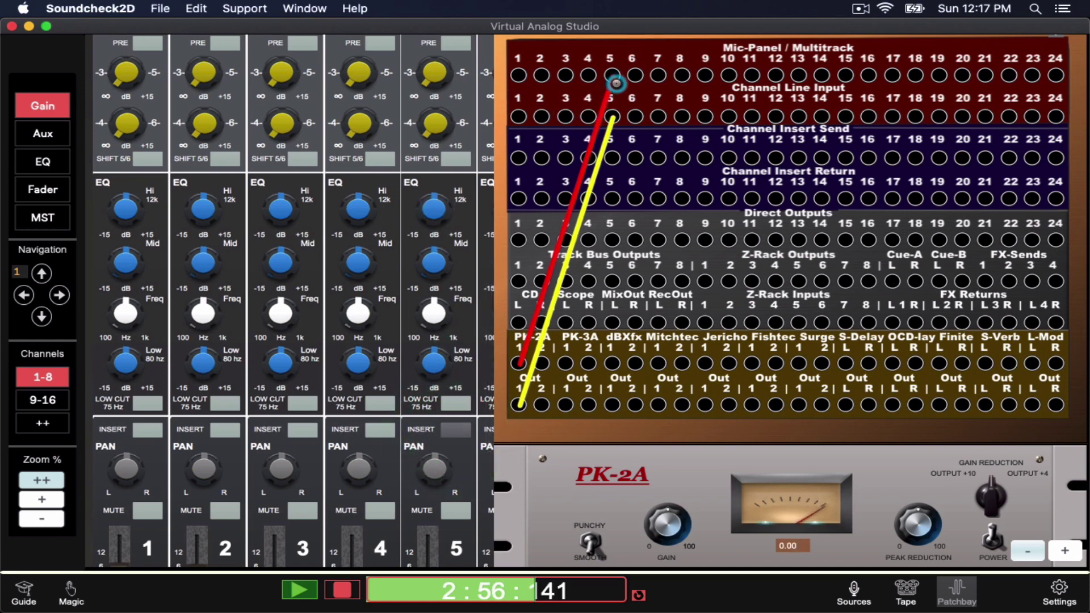
# Patch Channel Insert Send 5 into PK-2A input 2
pyautogui.scroll(-4, 720, 211)
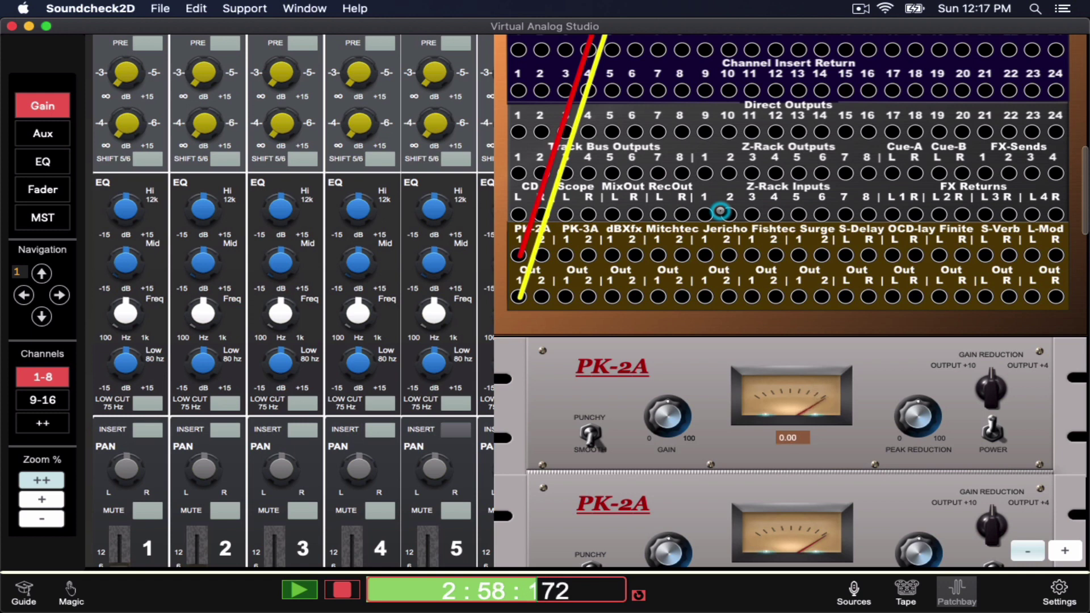
pyautogui.scroll(2, 719, 210)
pyautogui.click(622, 94)
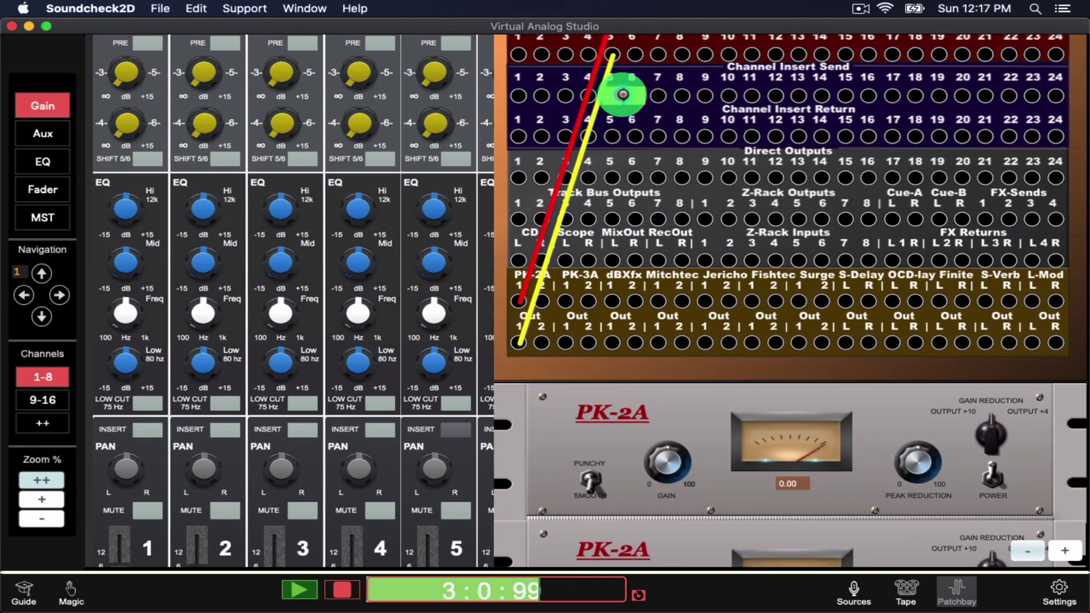
pyautogui.click(553, 262)
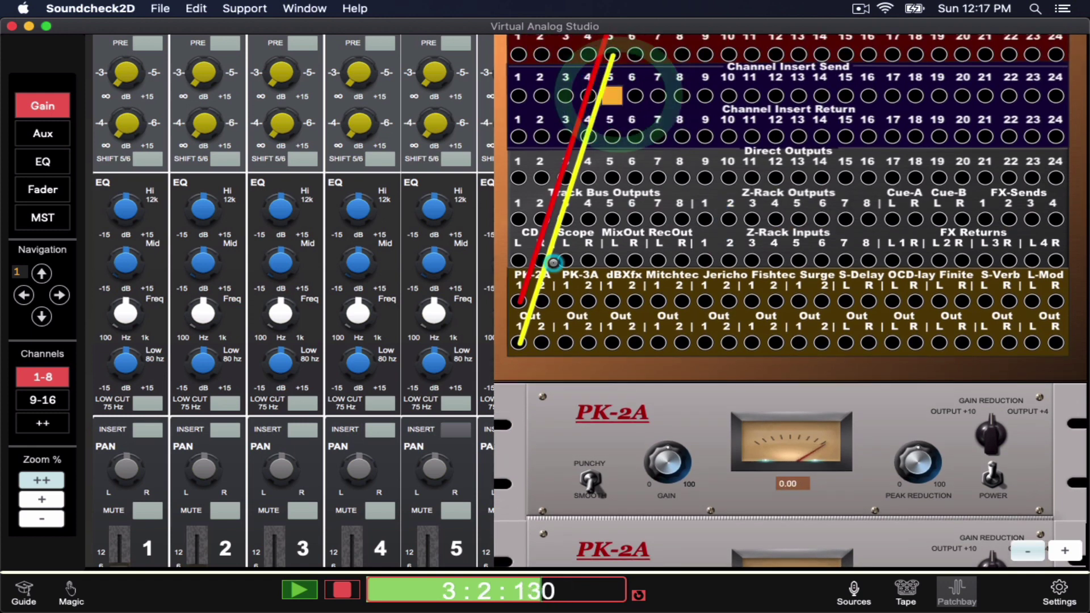
pyautogui.click(541, 300)
# Patch PK-2A output 2 into Channel Insert Return 5 and change that cable's colour to red
pyautogui.click(541, 342)
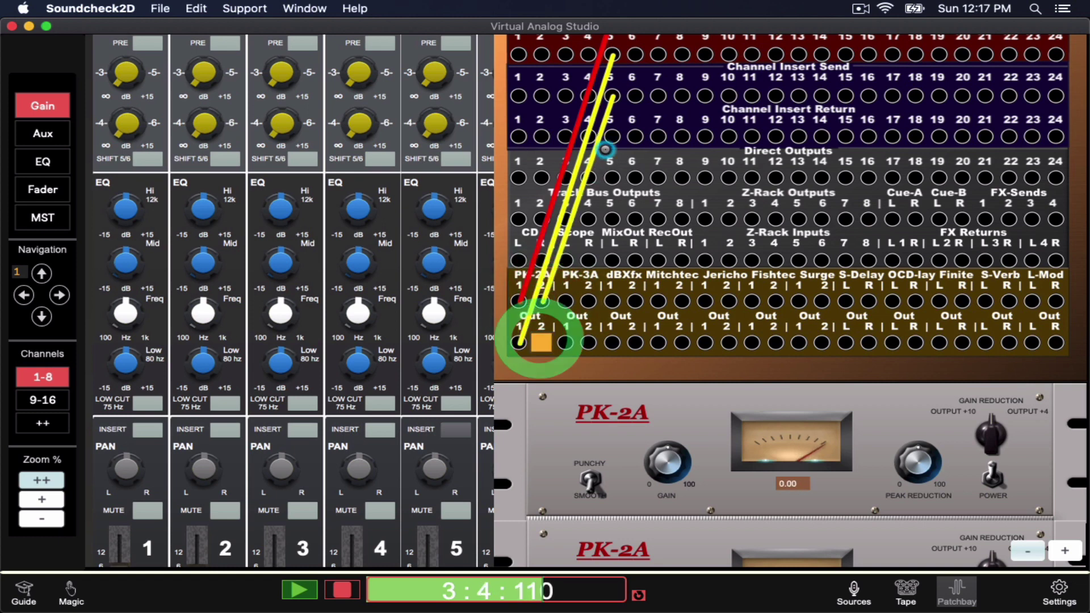
pyautogui.click(612, 137)
pyautogui.click(611, 136)
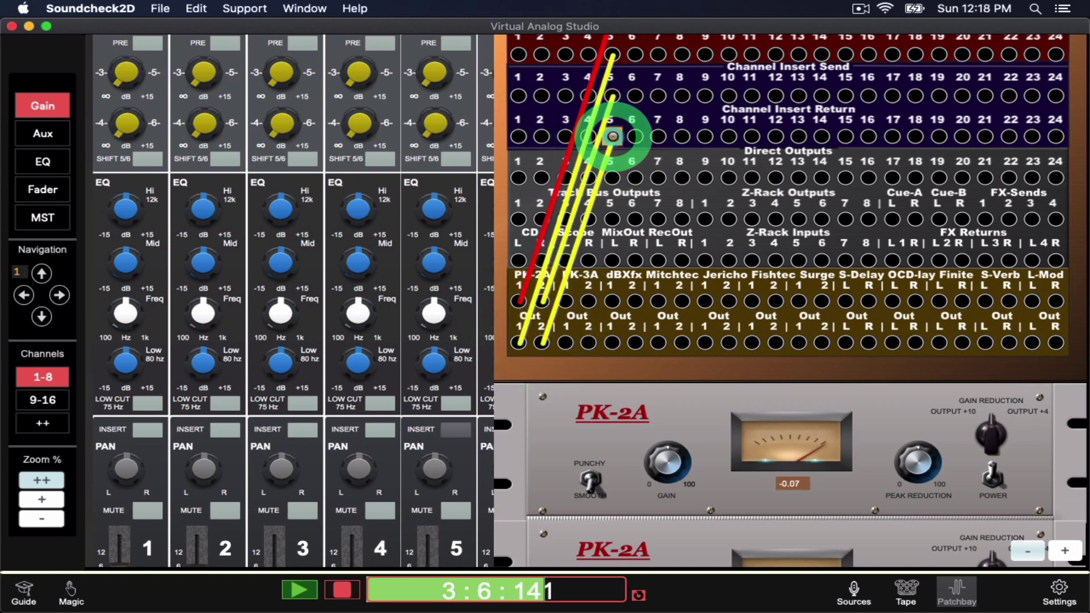
pyautogui.click(543, 344)
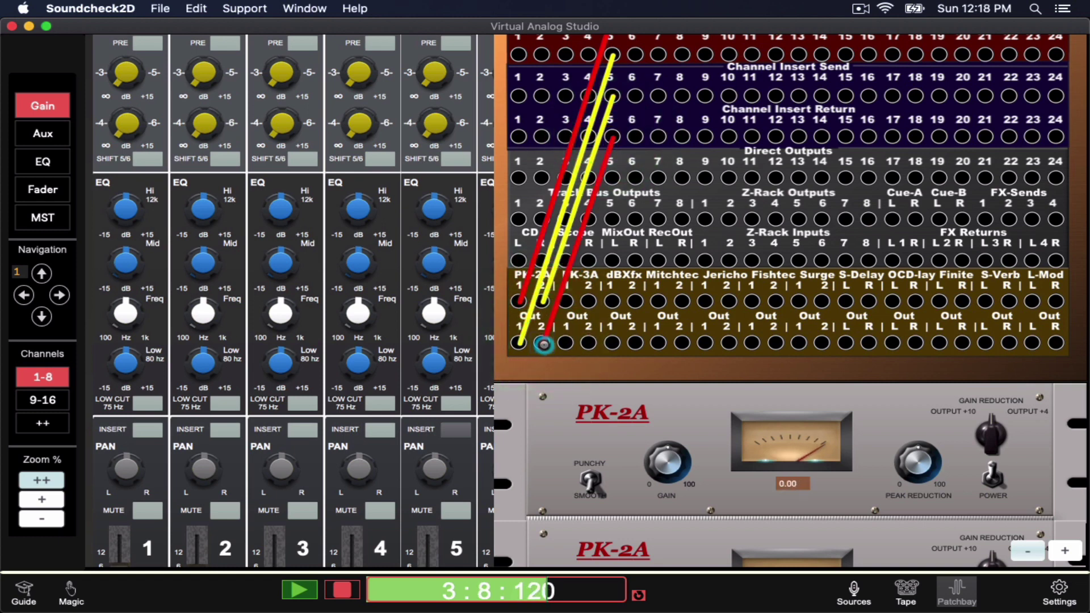
# Raise the channel 5 gain to drive the second PK-2A compressor harder, and turn it back down
pyautogui.scroll(-2, 700, 311)
pyautogui.scroll(-2, 700, 315)
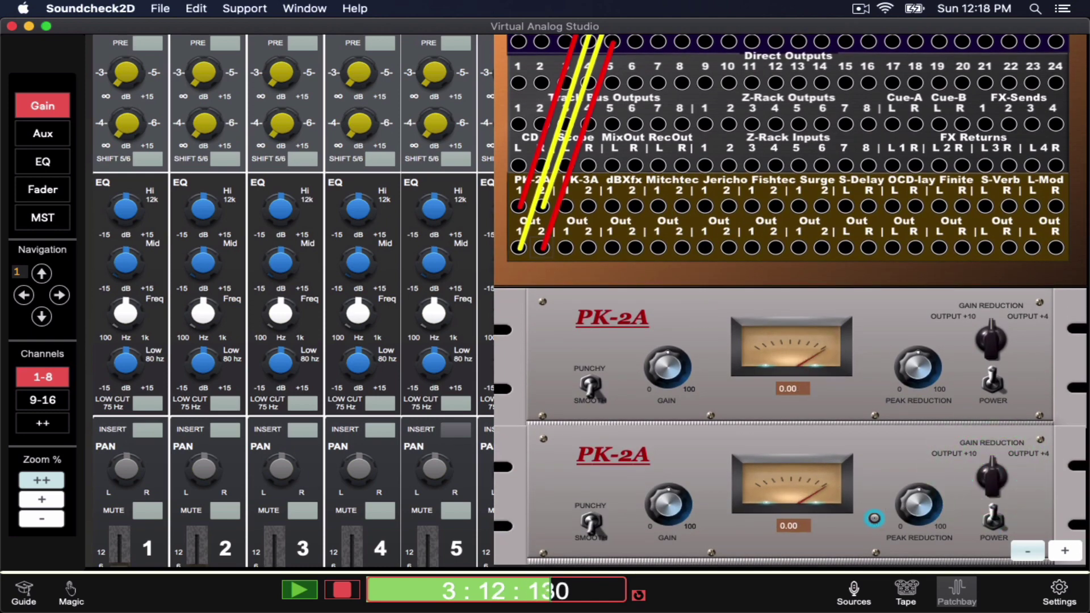
pyautogui.scroll(10, 320, 274)
pyautogui.hscroll(2, 320, 274)
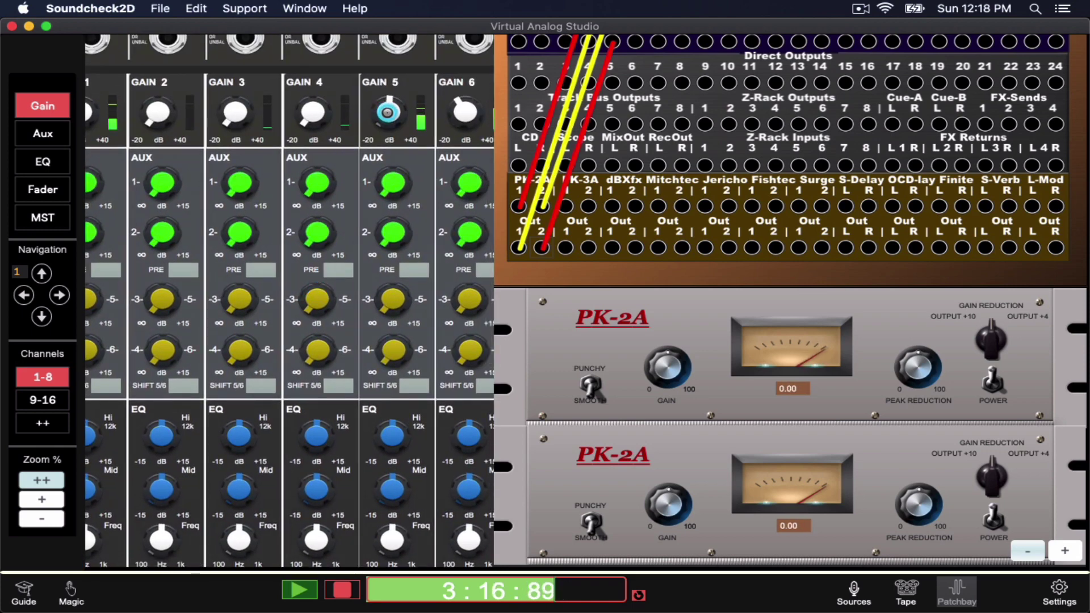
pyautogui.moveTo(388, 112); pyautogui.dragTo(380, 61)
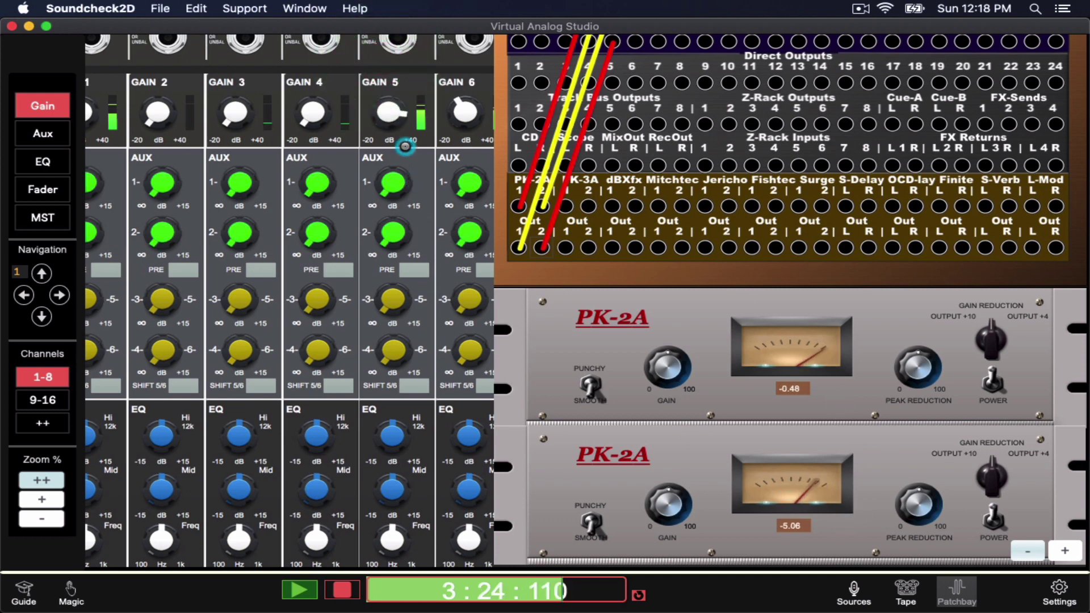
pyautogui.moveTo(398, 123); pyautogui.dragTo(374, 387)
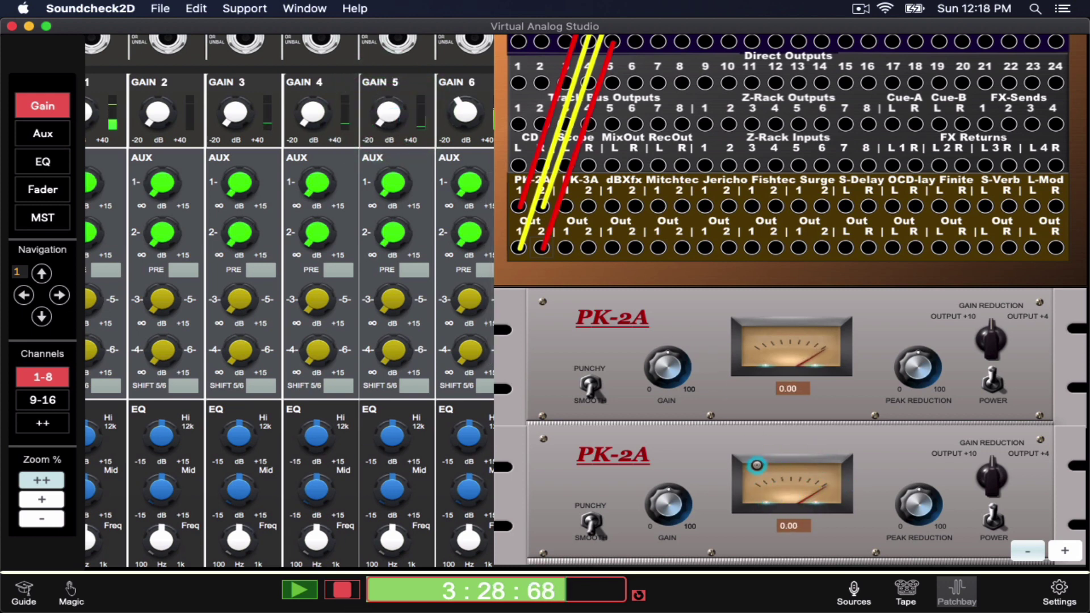
# Readjust the channel 5 gain feeding the insert-patched PK-2A compressor
pyautogui.scroll(5, 710, 171)
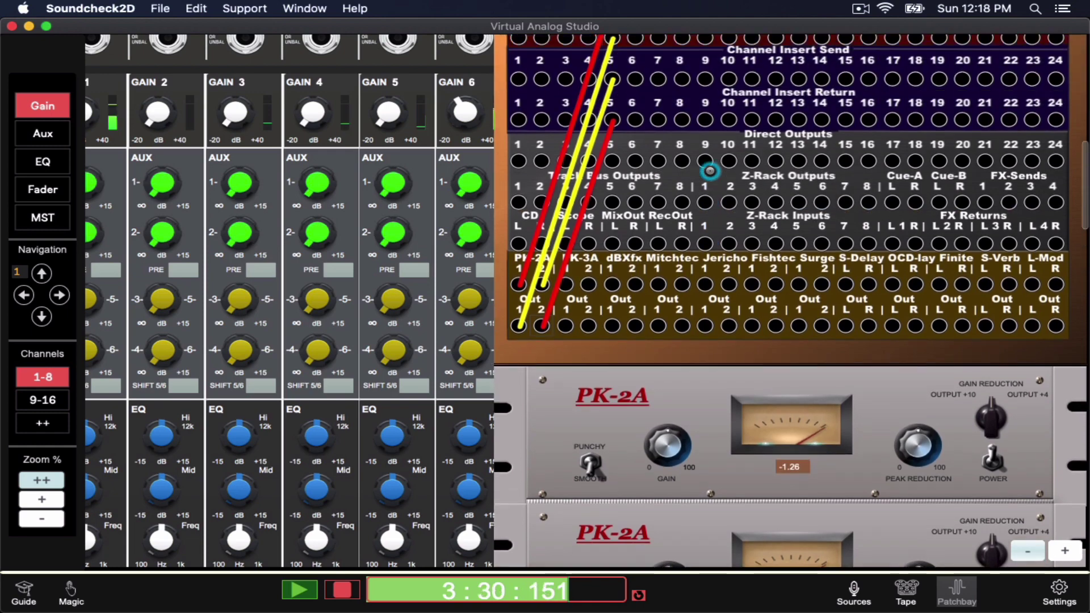
pyautogui.scroll(2, 709, 171)
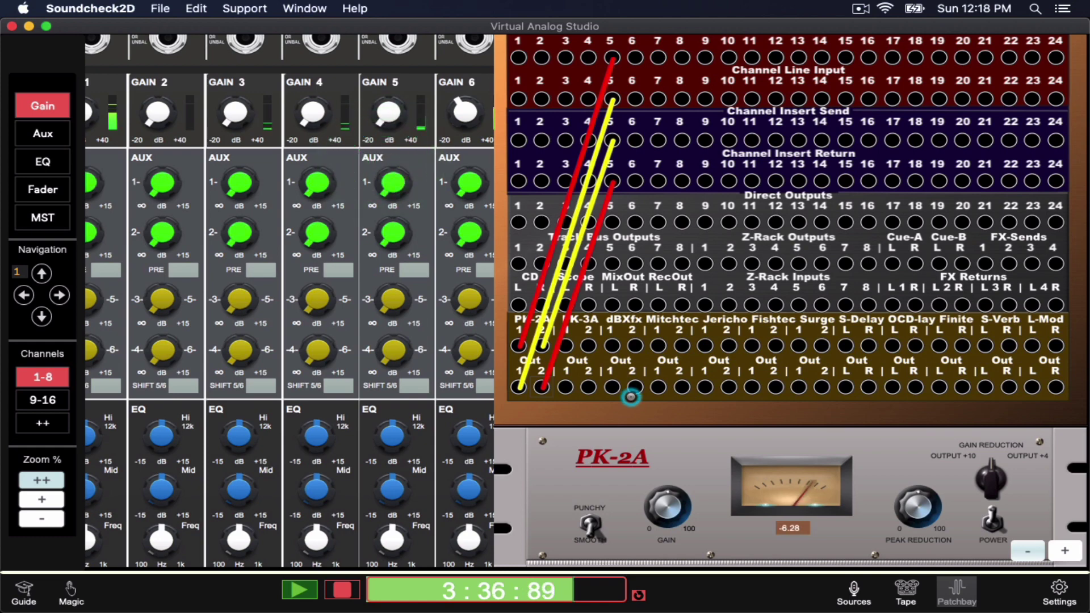
pyautogui.scroll(-6, 719, 477)
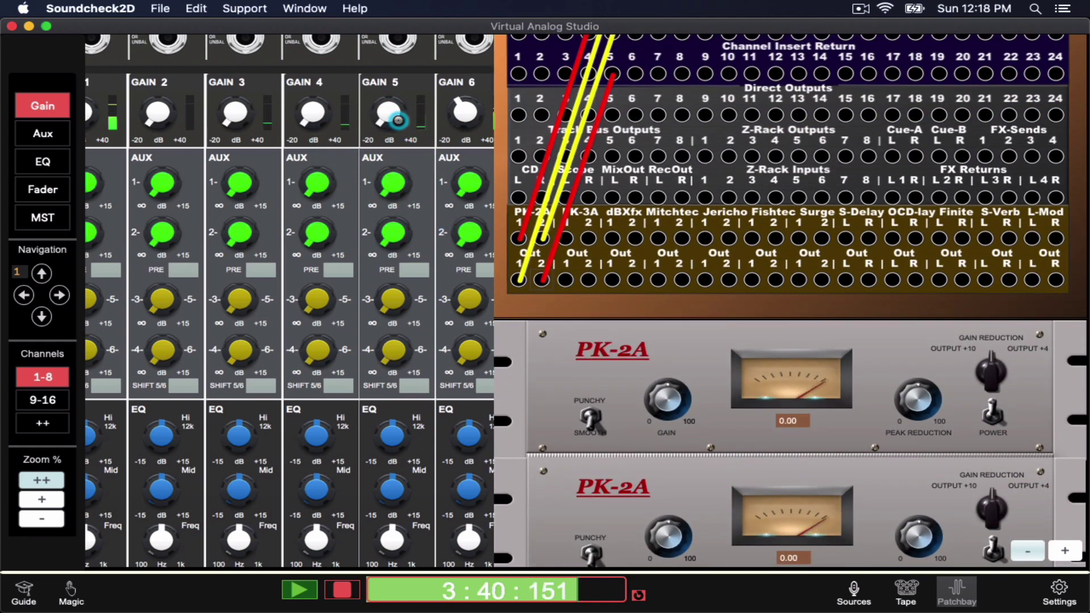
pyautogui.moveTo(391, 108); pyautogui.dragTo(389, 138)
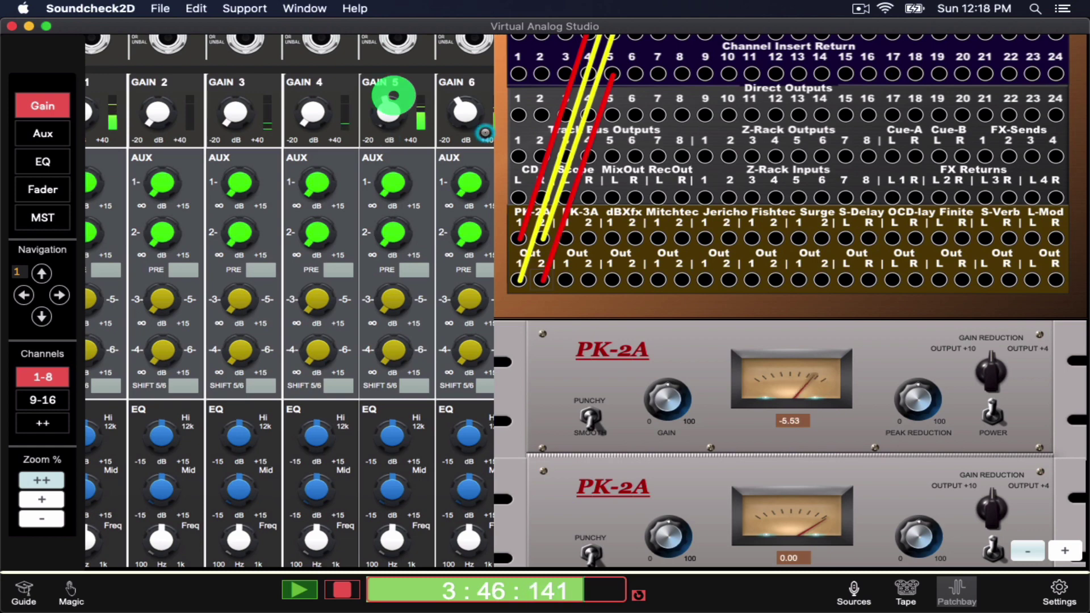
# Patch Mic-Panel / Multitrack 12 into dBXfx input 1, and dBXfx output 1 into Channel Insert Return 12
pyautogui.scroll(4, 641, 183)
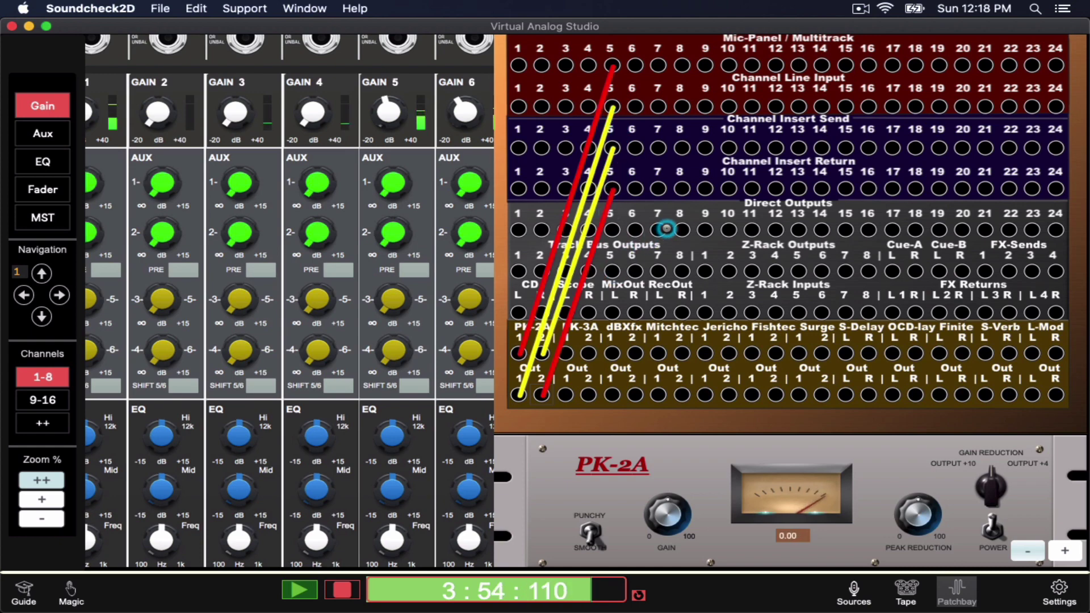
pyautogui.scroll(1, 665, 233)
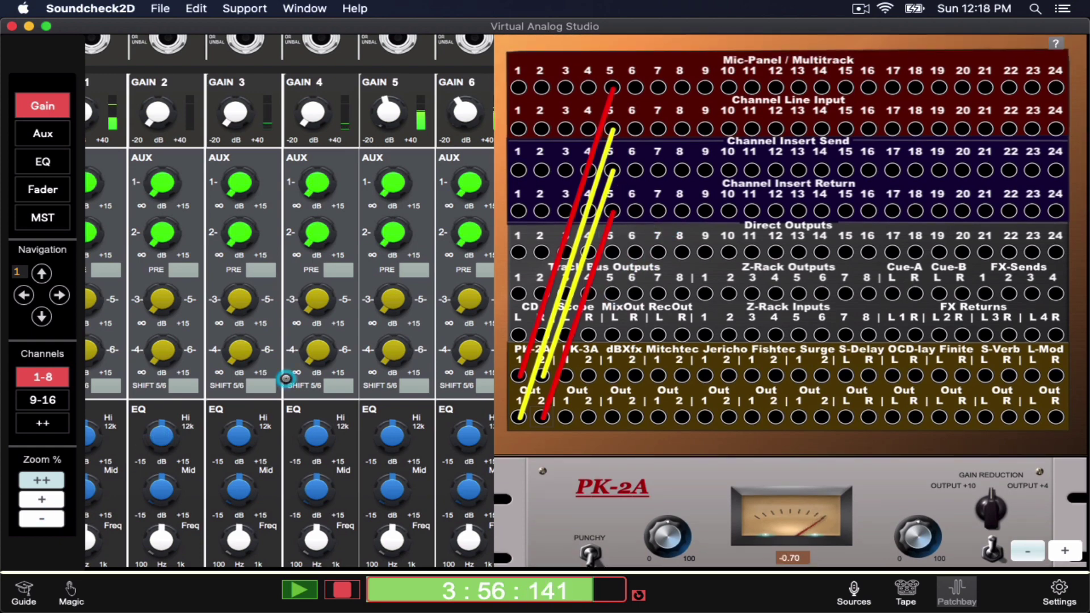
pyautogui.scroll(2, 684, 326)
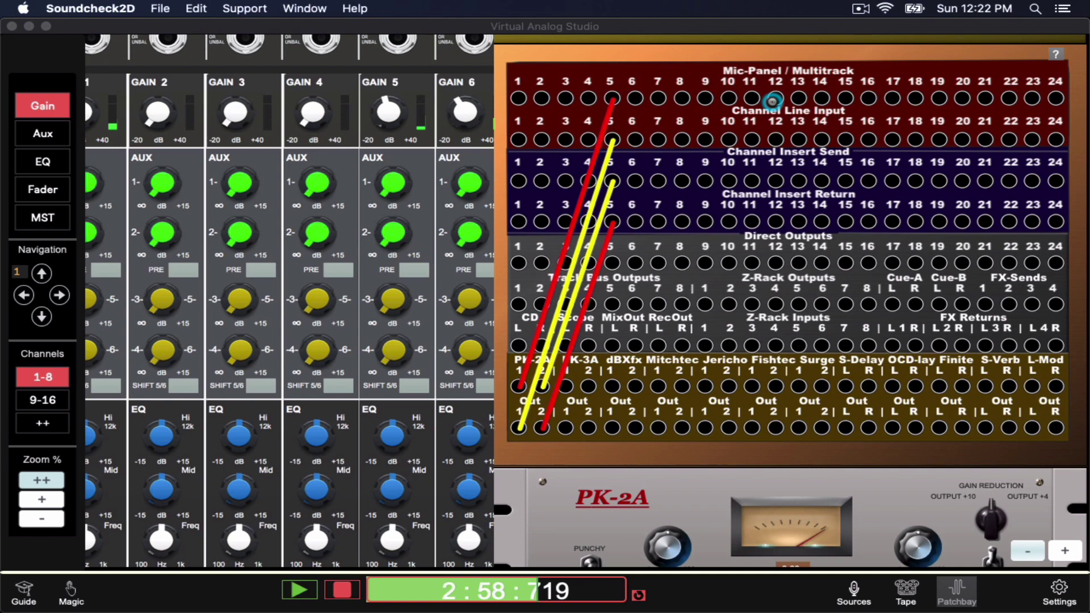
pyautogui.click(772, 101)
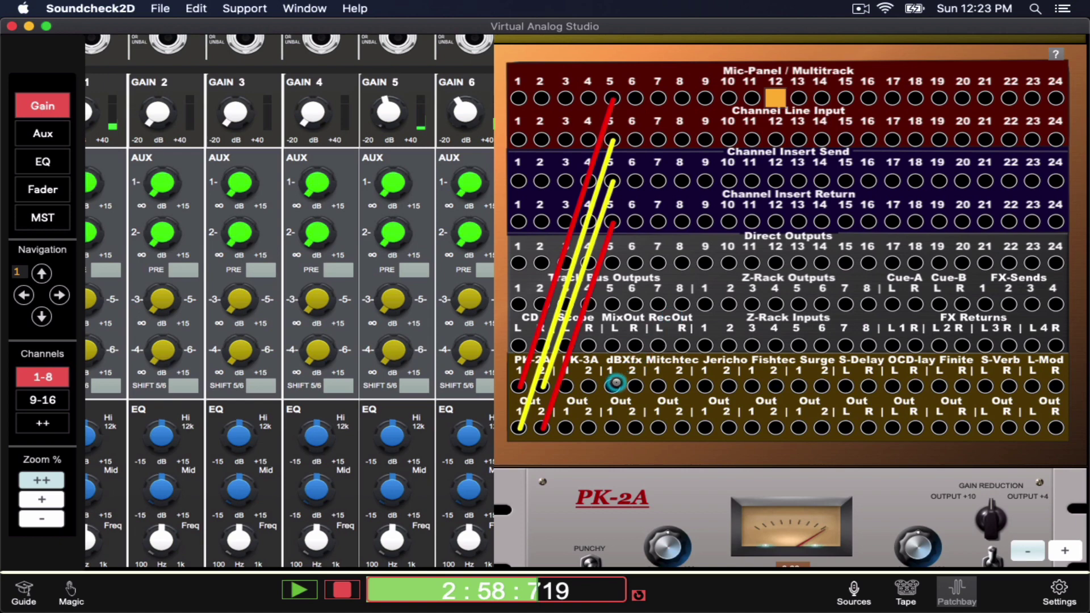
pyautogui.click(613, 386)
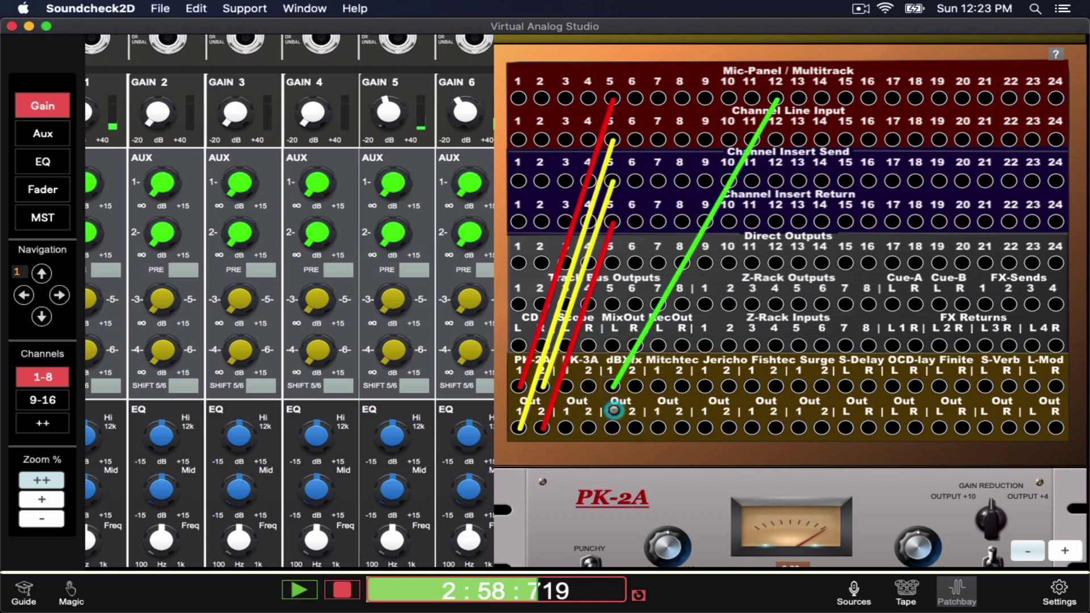
pyautogui.click(611, 430)
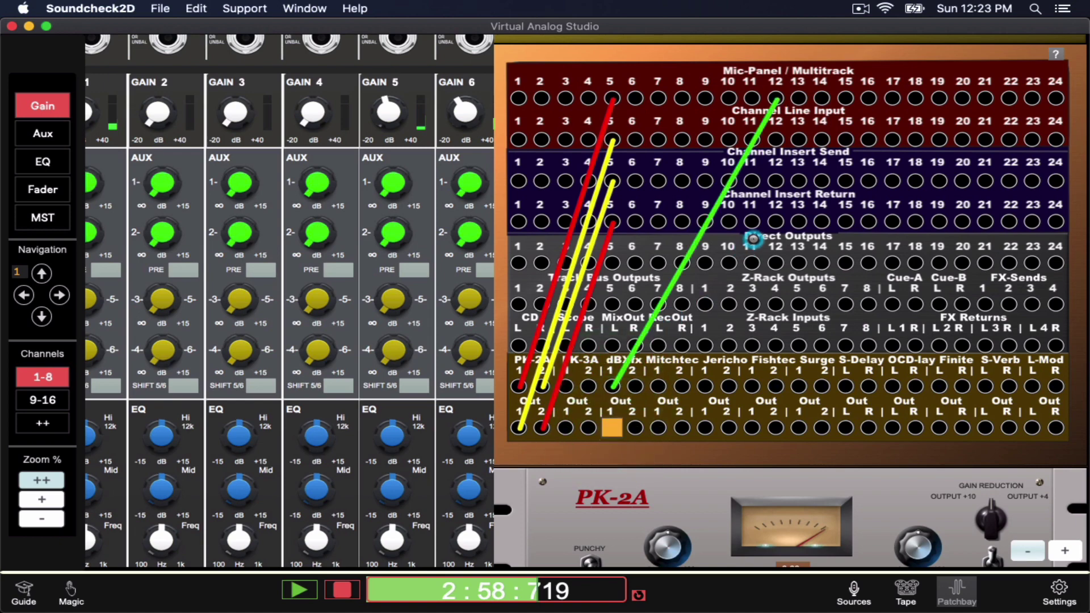
pyautogui.click(775, 220)
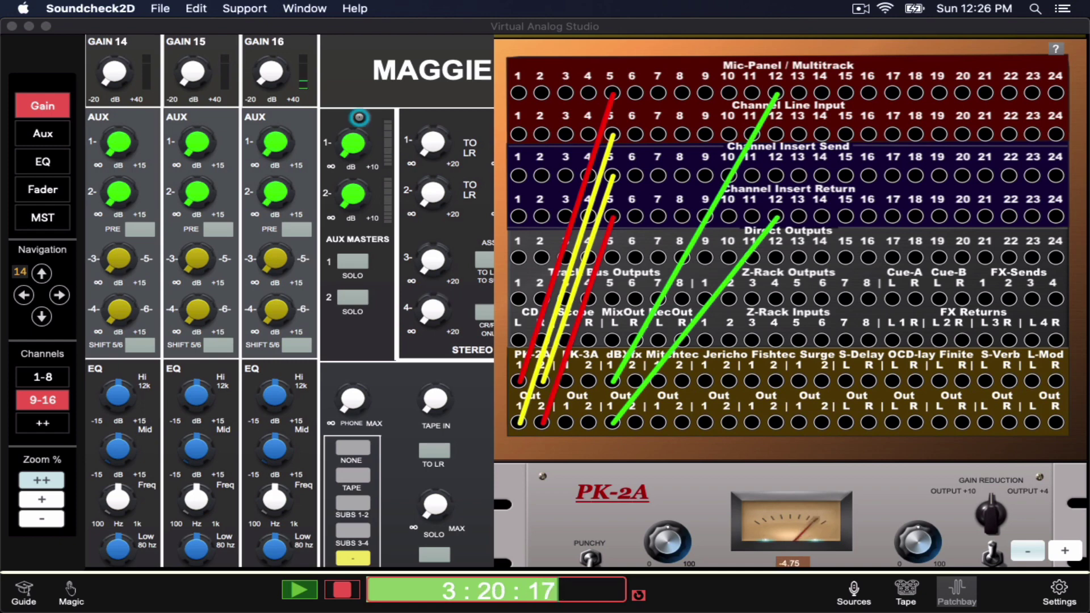
# Raise channel 16's gain and Aux 1 send, and turn up the Aux 1 master level
pyautogui.moveTo(278, 81); pyautogui.dragTo(267, 31)
pyautogui.moveTo(277, 157); pyautogui.dragTo(276, 102)
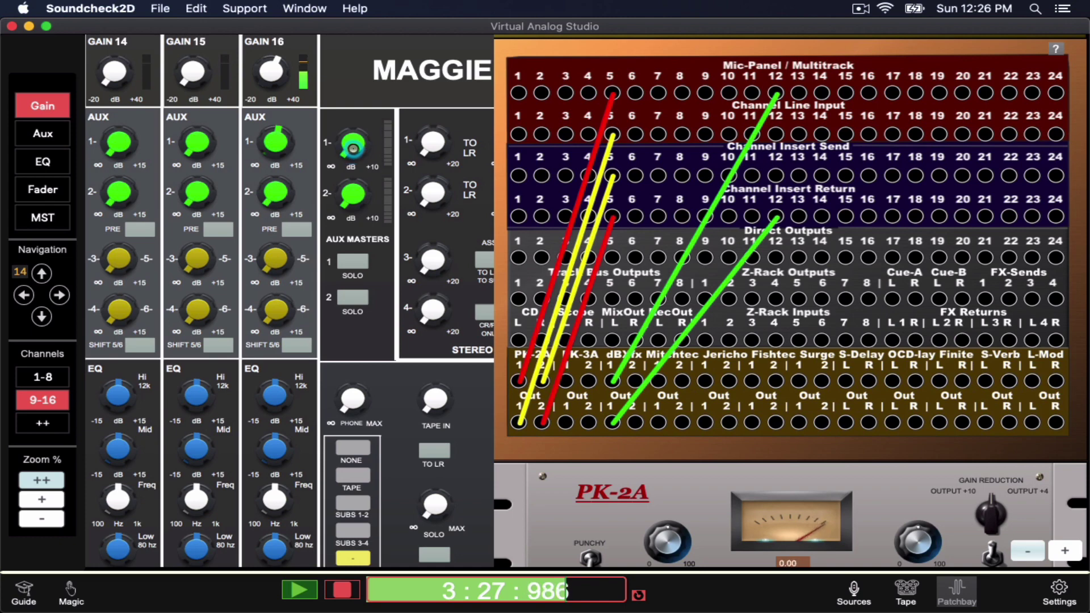
pyautogui.moveTo(353, 148); pyautogui.dragTo(352, 7)
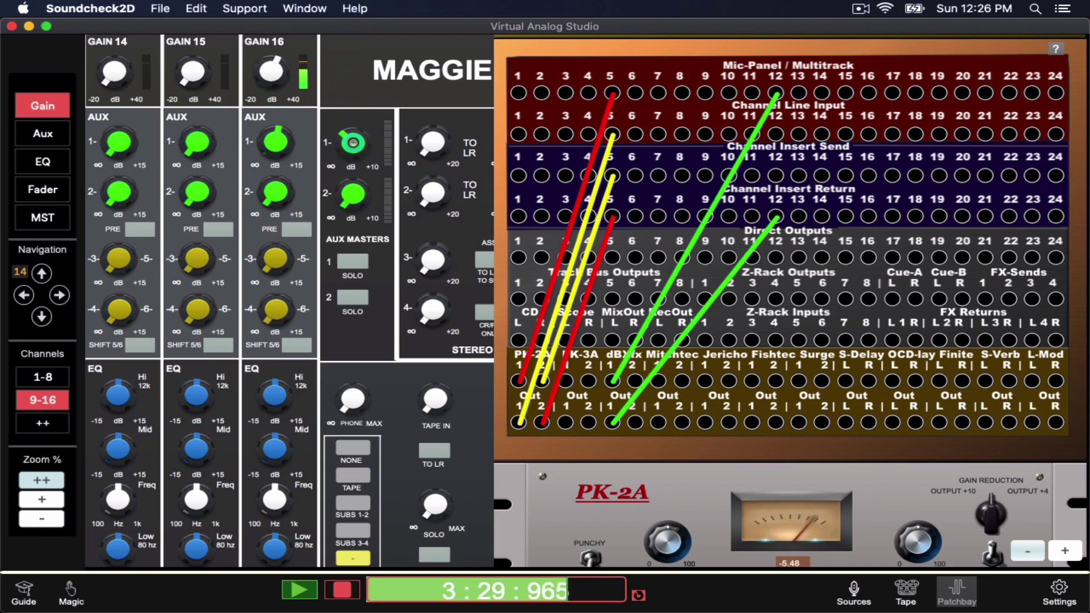
pyautogui.moveTo(353, 142); pyautogui.dragTo(353, 36)
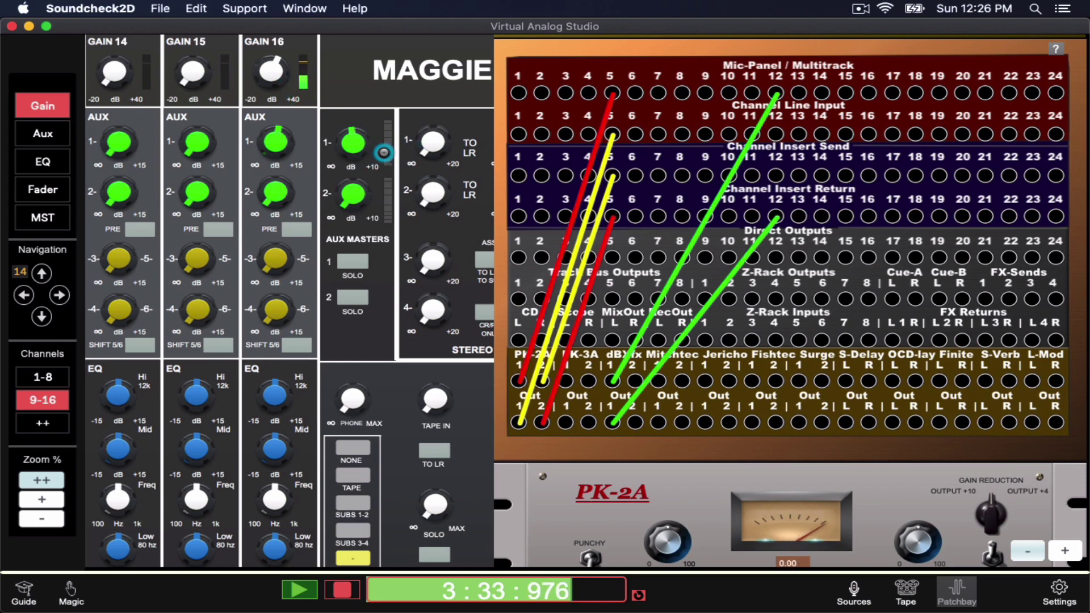
# Switch channel 16's Aux 1 and 2 sends to pre-fader
pyautogui.click(273, 262)
pyautogui.scroll(-8, 273, 263)
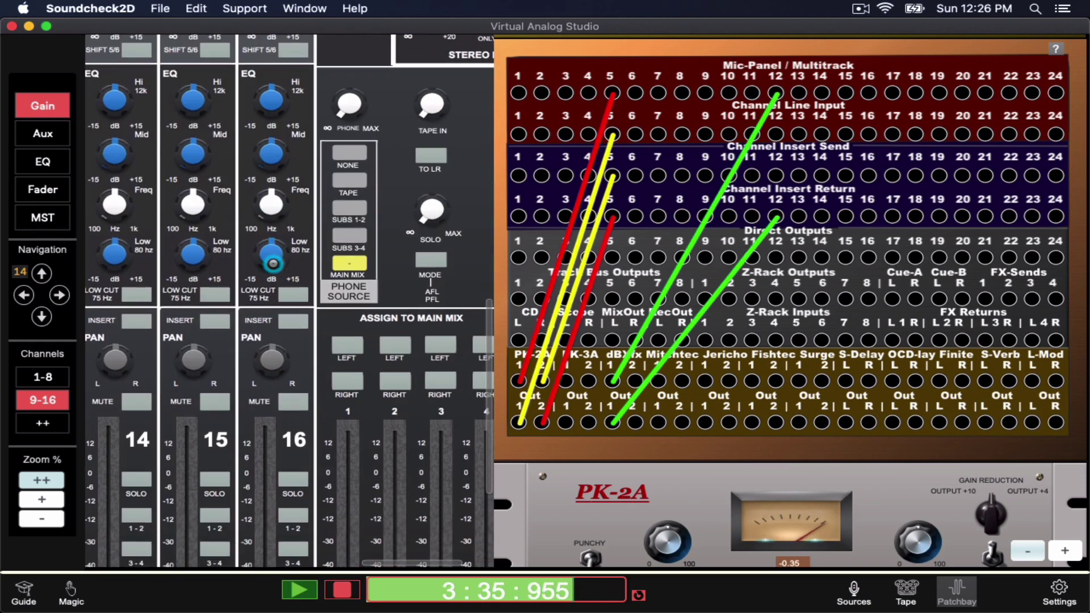
pyautogui.scroll(10, 273, 263)
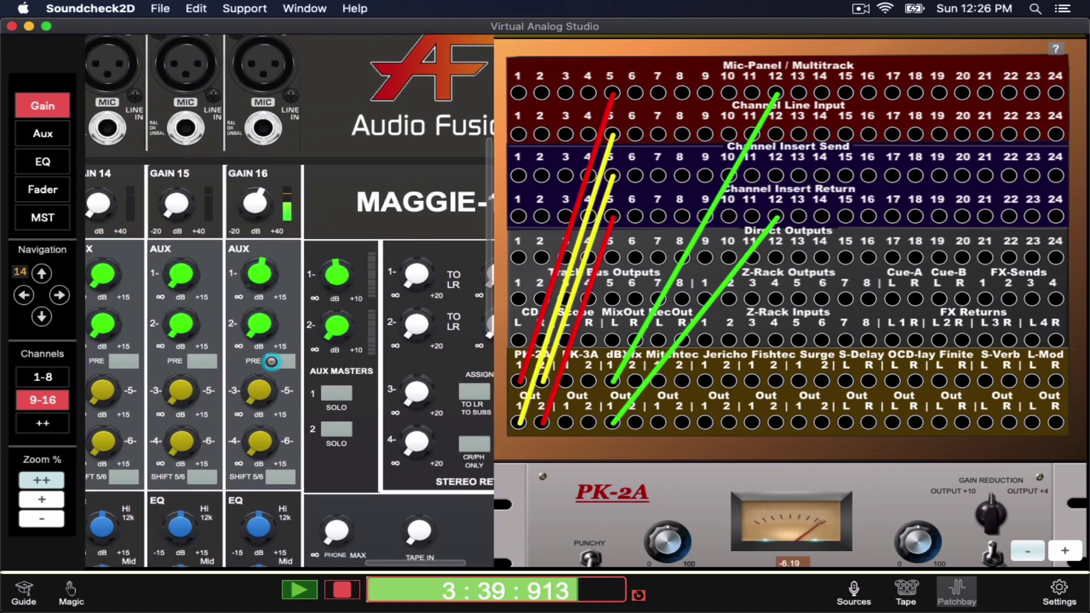
pyautogui.click(279, 362)
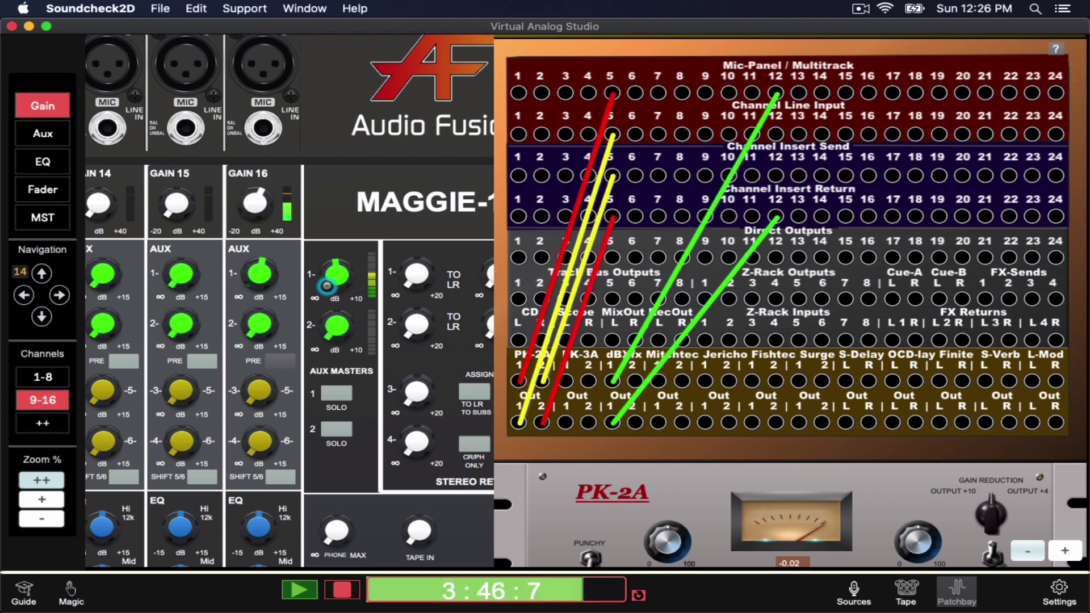
# Patch FX-Send 1 into the left input of the S-Verb
pyautogui.scroll(-10, 289, 498)
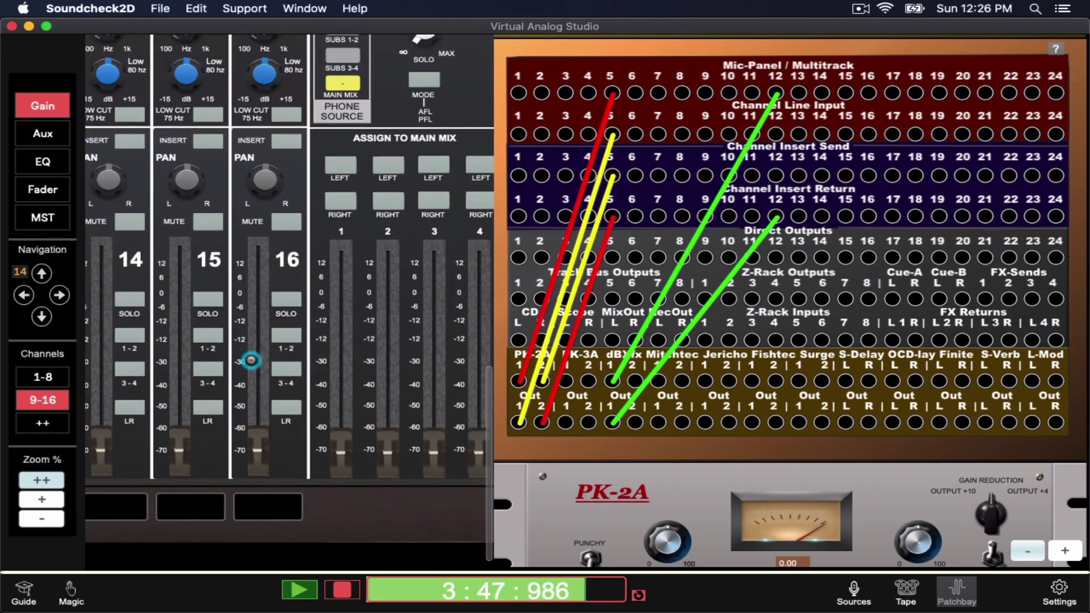
pyautogui.scroll(10, 251, 360)
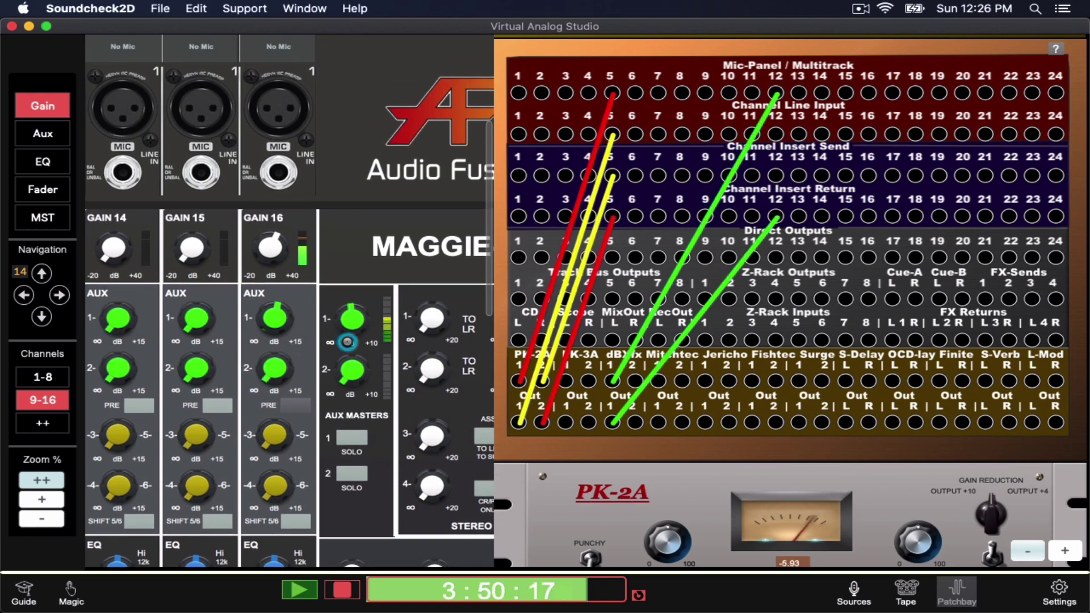
pyautogui.scroll(-1, 341, 341)
pyautogui.scroll(-2, 347, 341)
pyautogui.hscroll(2, 347, 341)
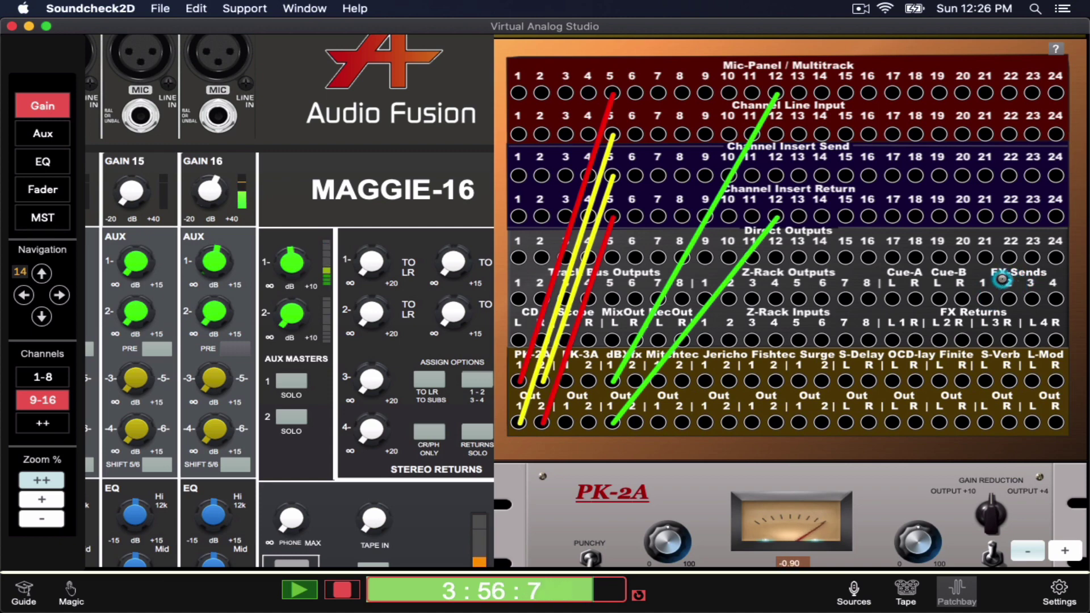
pyautogui.click(985, 298)
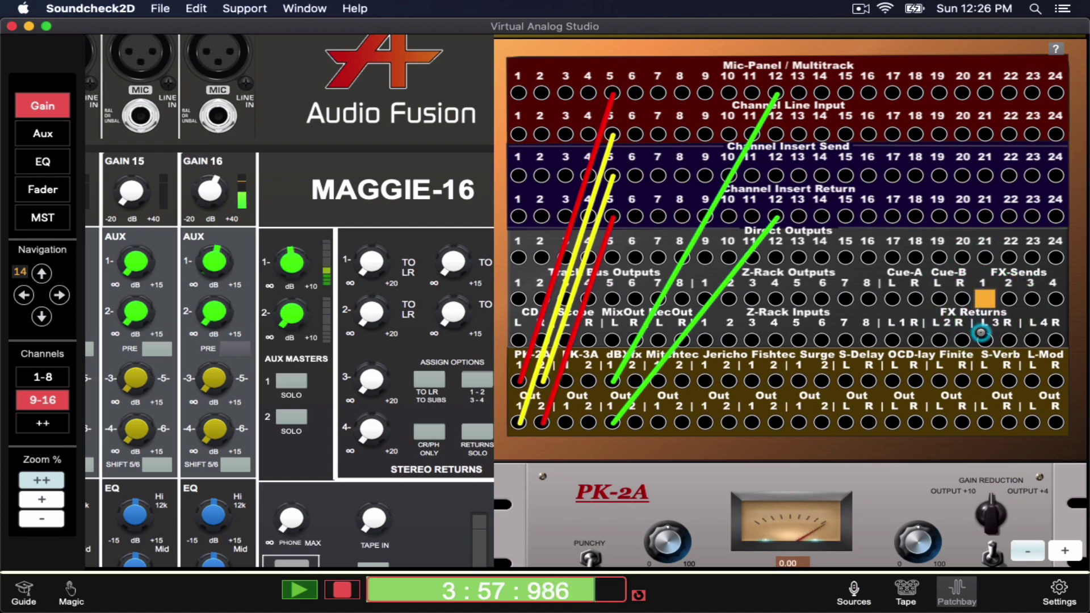
pyautogui.click(986, 379)
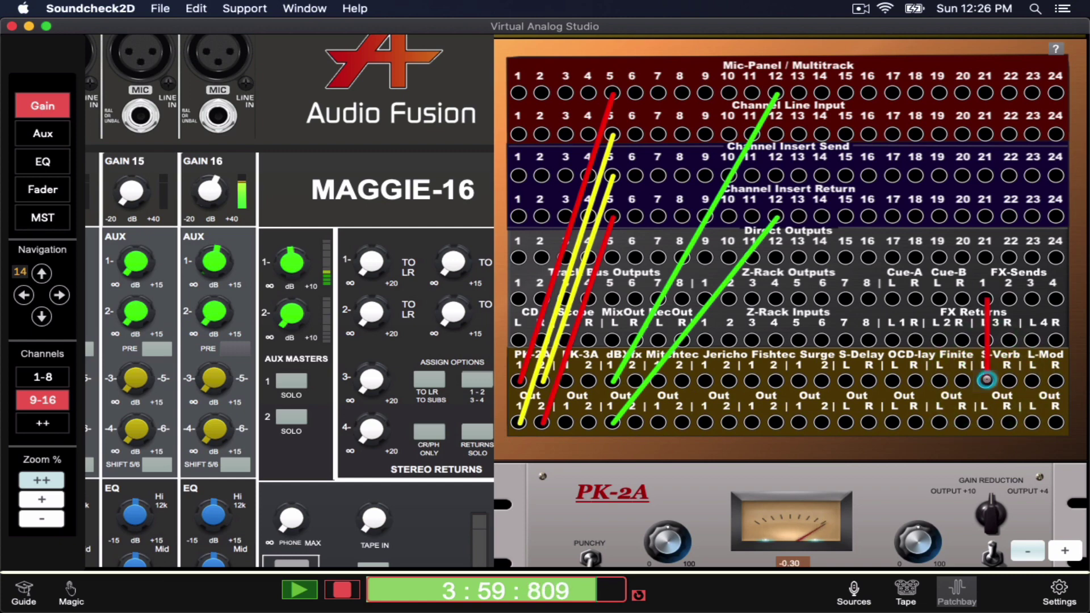
# Switch on the S-Verb 350 reverb and enable its M>S option
pyautogui.scroll(15, 909, 318)
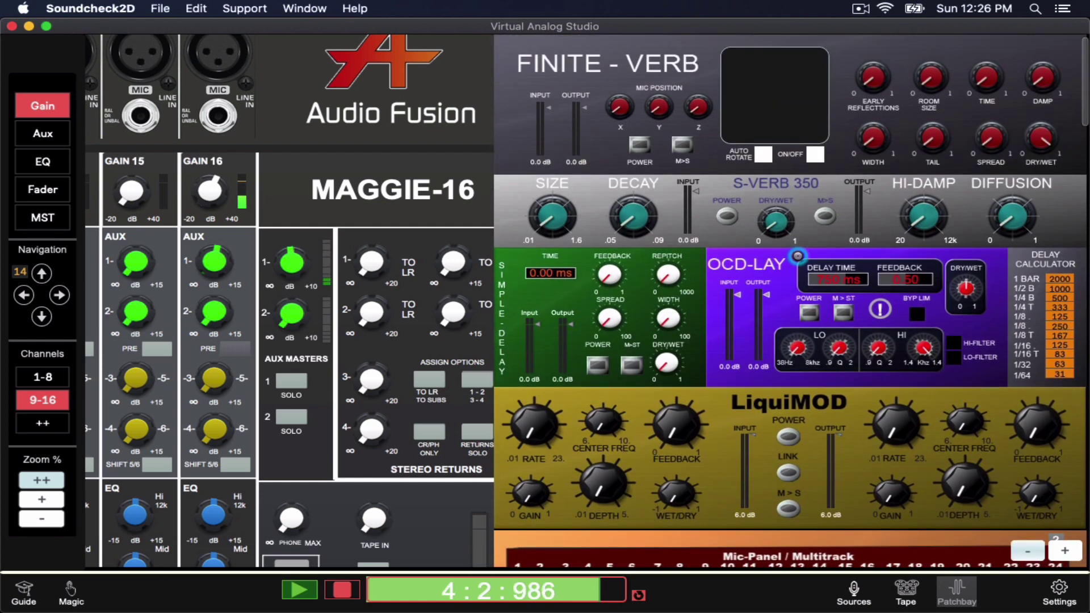
pyautogui.click(726, 217)
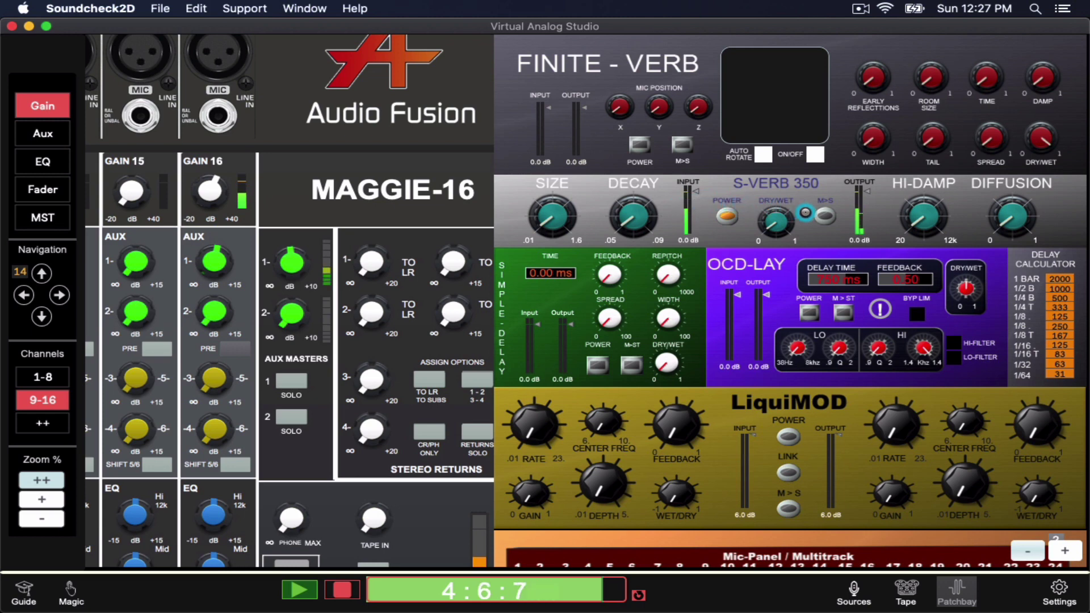
pyautogui.click(826, 217)
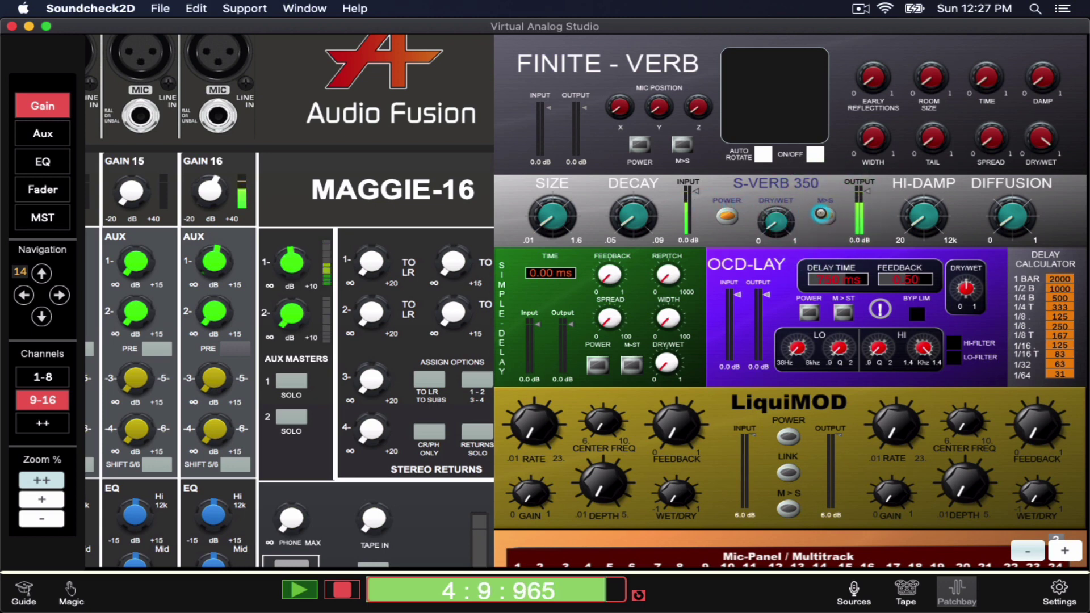
# Turn up the Hi-Damp and Diffusion controls slightly on the S-Verb 350
pyautogui.moveTo(924, 216); pyautogui.dragTo(916, 187)
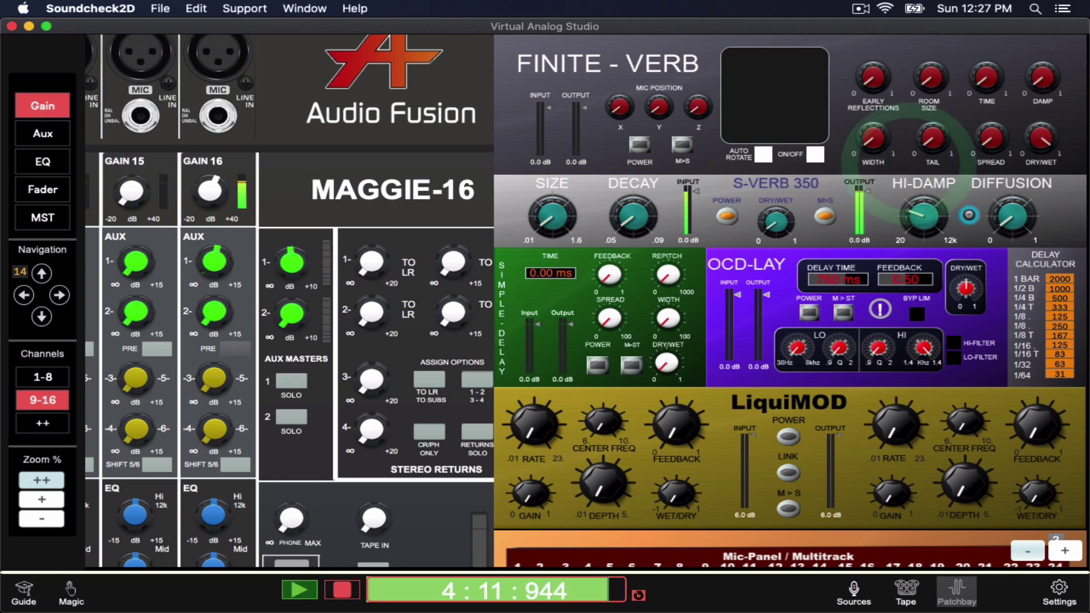
pyautogui.moveTo(1012, 217); pyautogui.dragTo(1005, 187)
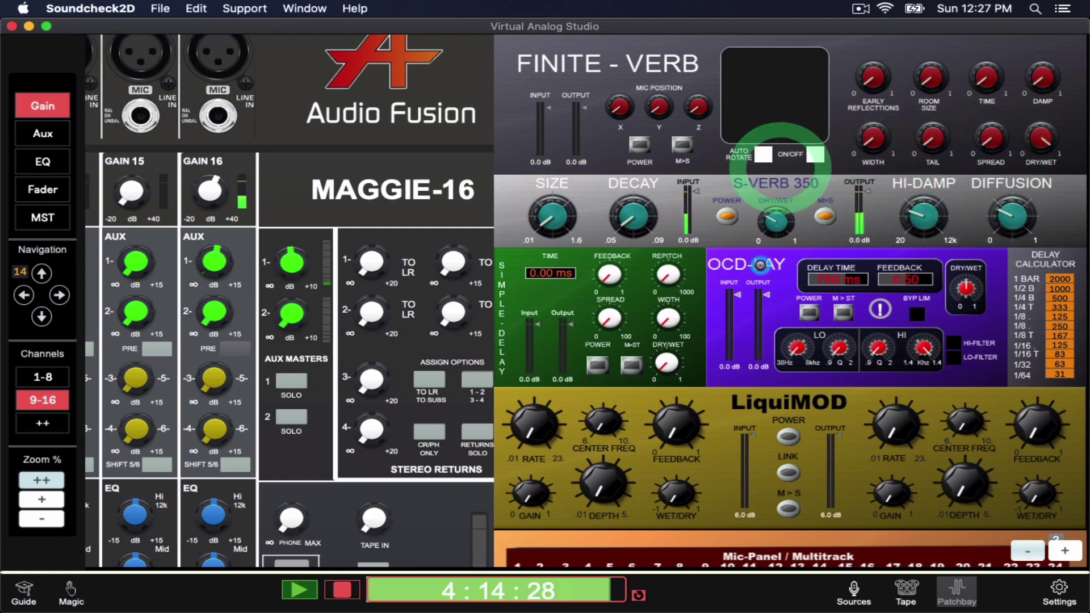
# Patch the S-Verb's left and right outputs into the left and right inputs of FX Return 1
pyautogui.scroll(-10, 779, 151)
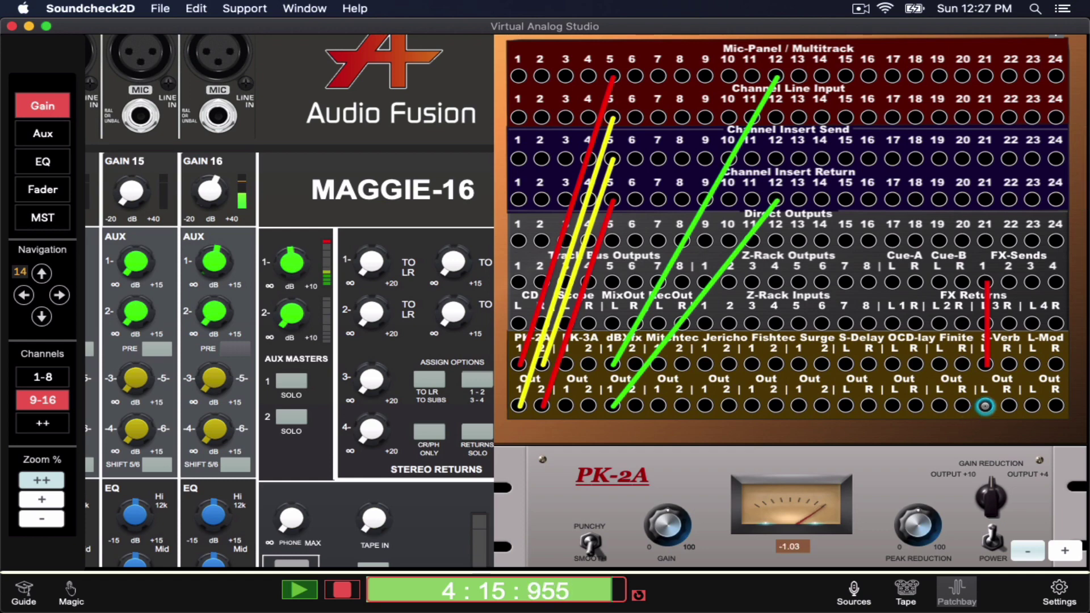
pyautogui.click(985, 406)
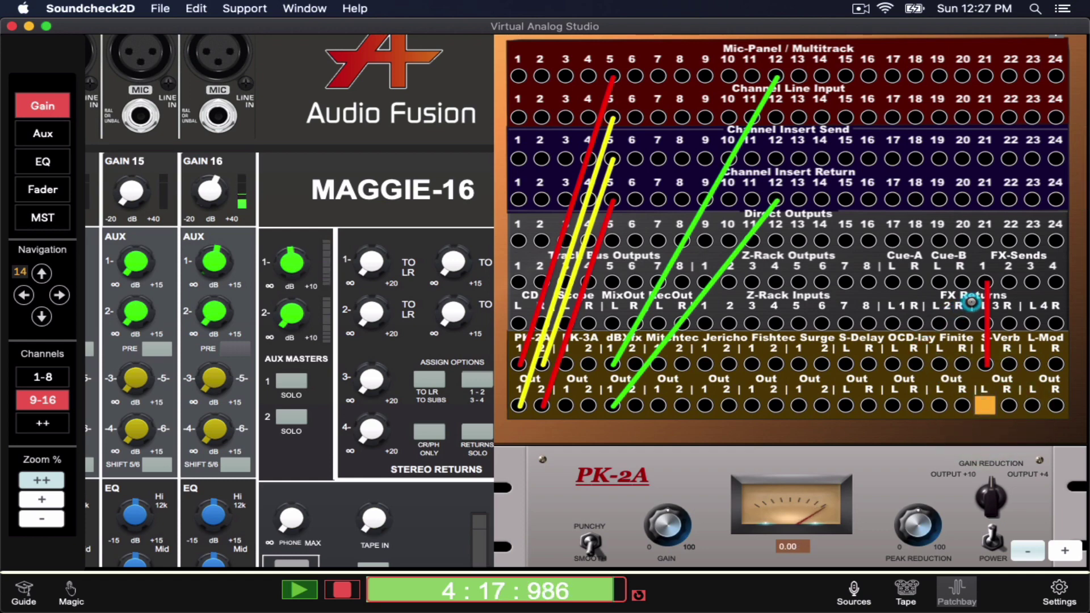
pyautogui.click(889, 323)
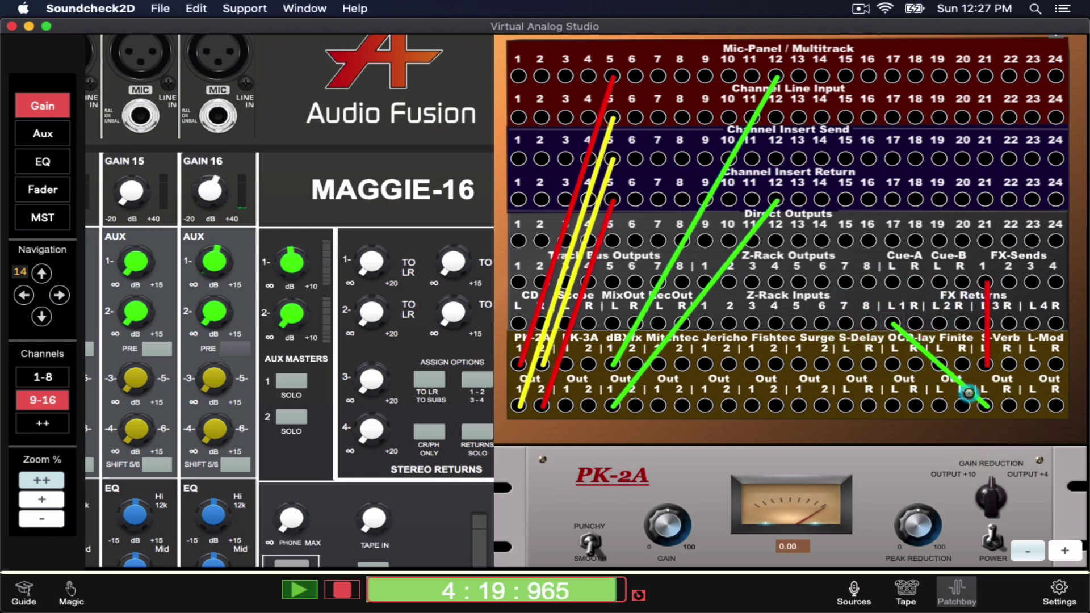
pyautogui.click(1007, 405)
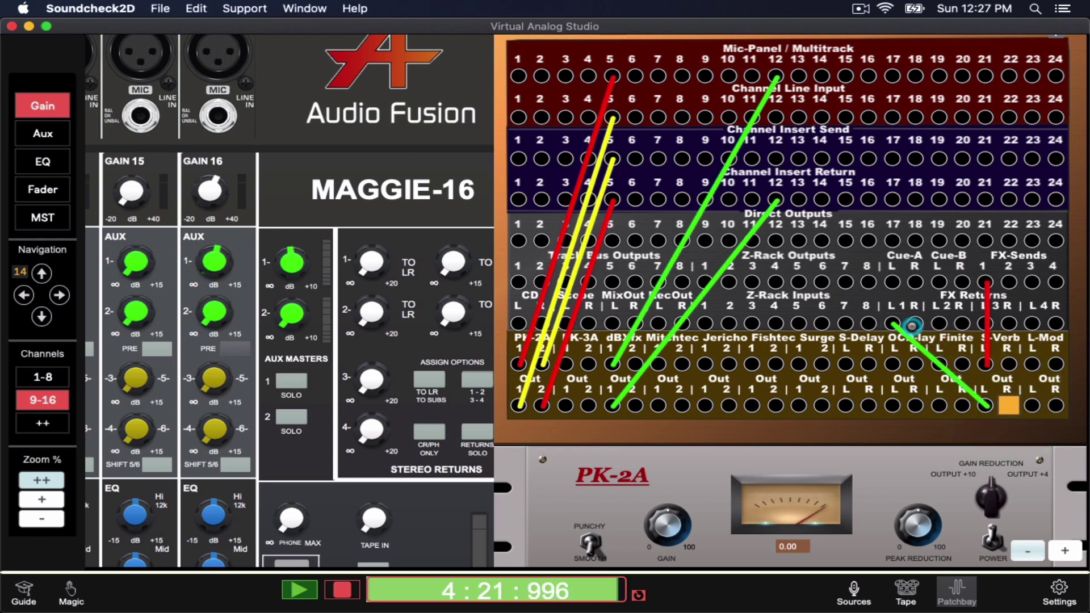
pyautogui.click(913, 324)
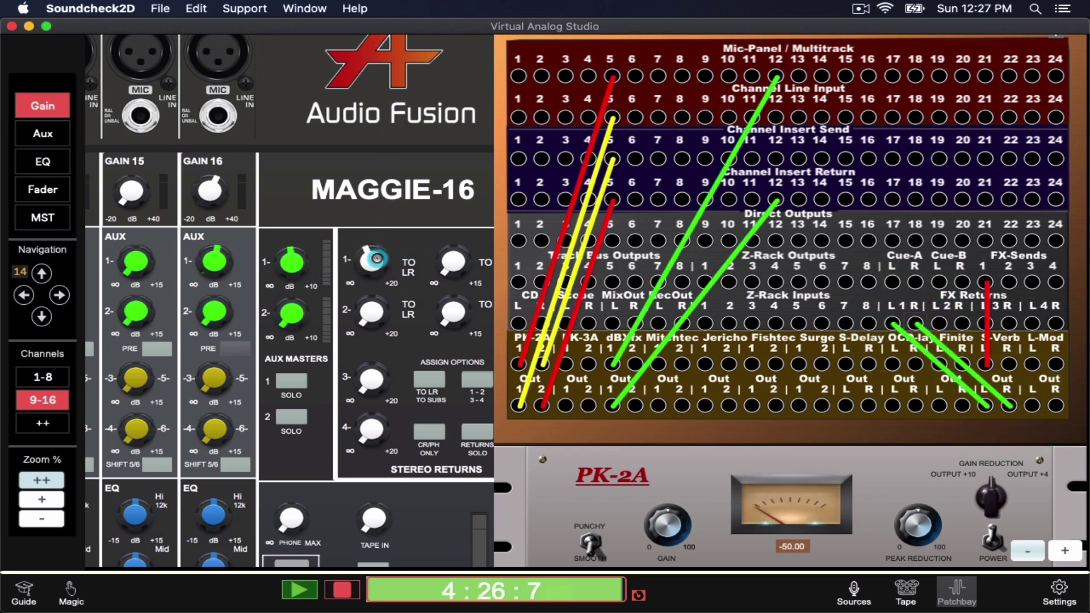
# Raise the stereo return 1 level to LR and move playback to about the start of section 2
pyautogui.moveTo(376, 259); pyautogui.dragTo(377, 199)
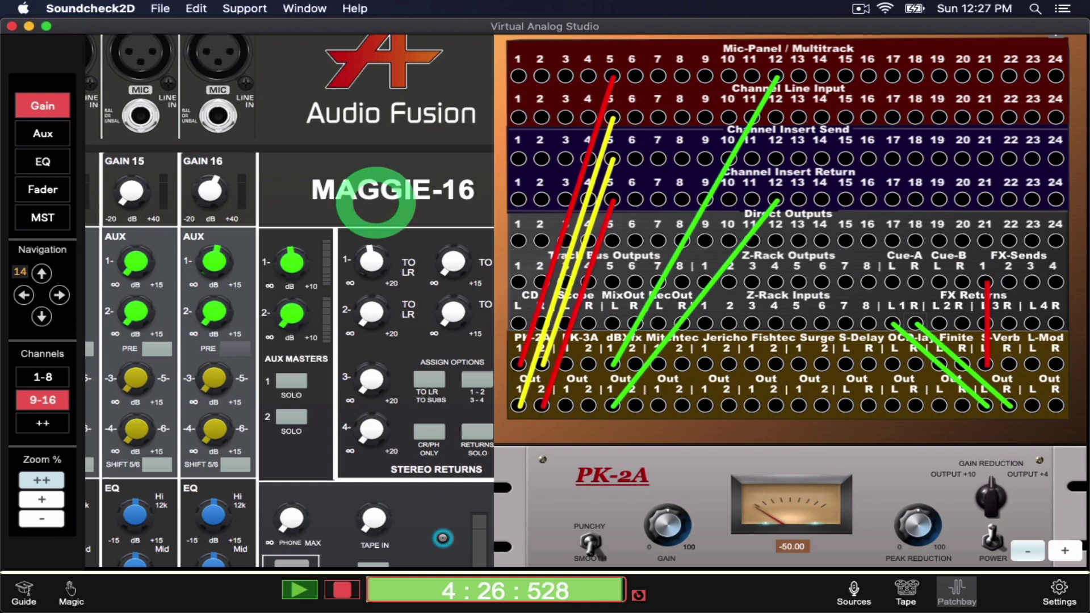
pyautogui.click(480, 602)
pyautogui.click(362, 396)
pyautogui.scroll(-3, 362, 396)
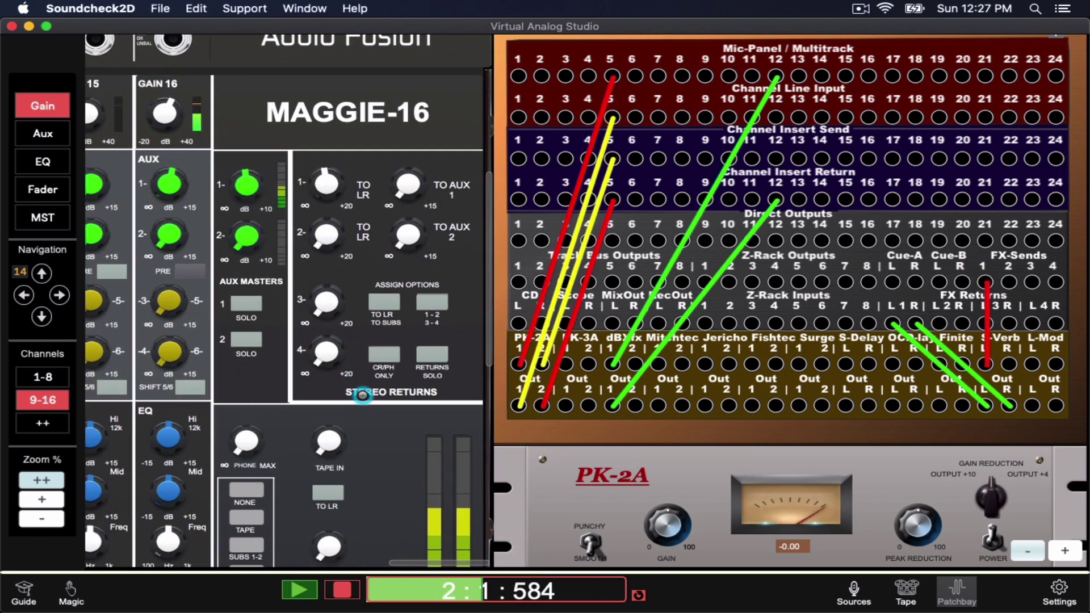
# Repatch the S-Verb's left output from FX Return 1 to the channel 15 line input and adjust channel 15's gain
pyautogui.scroll(8, 829, 292)
pyautogui.scroll(-2, 833, 292)
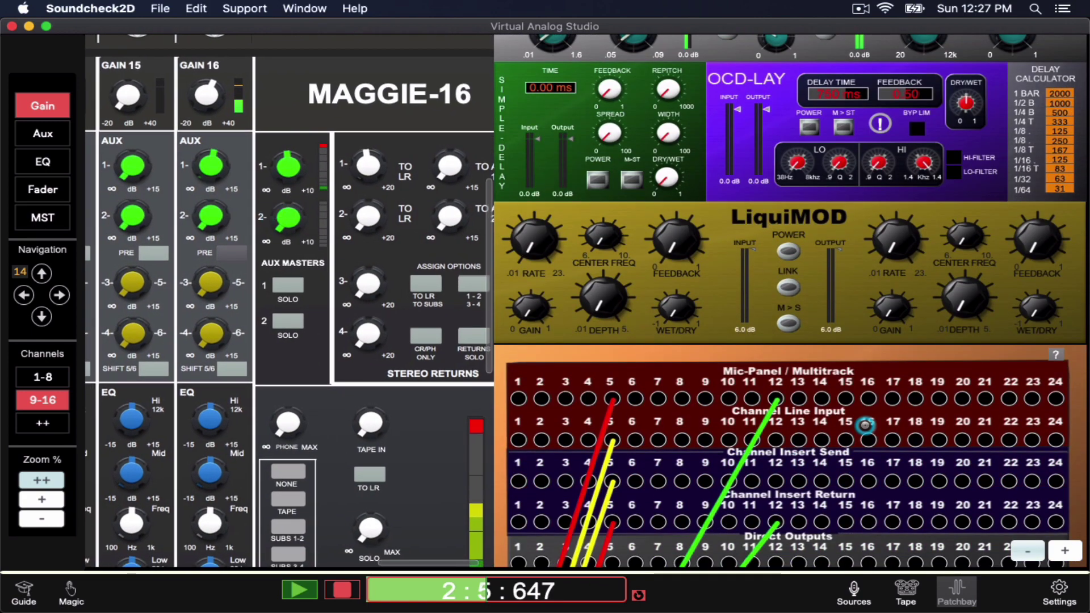
pyautogui.scroll(-6, 863, 427)
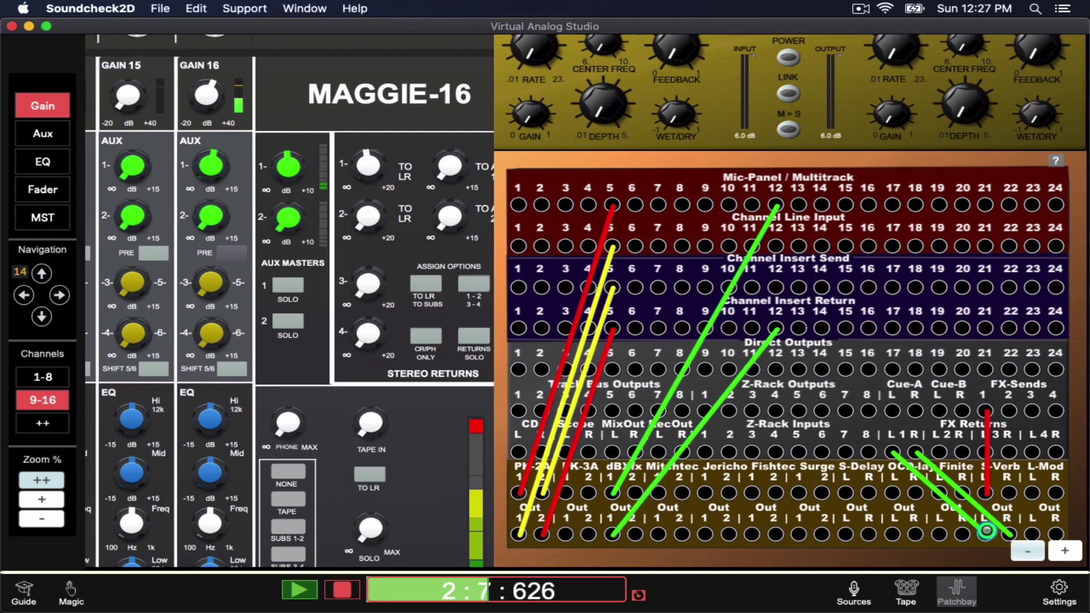
pyautogui.moveTo(986, 531); pyautogui.dragTo(986, 531)
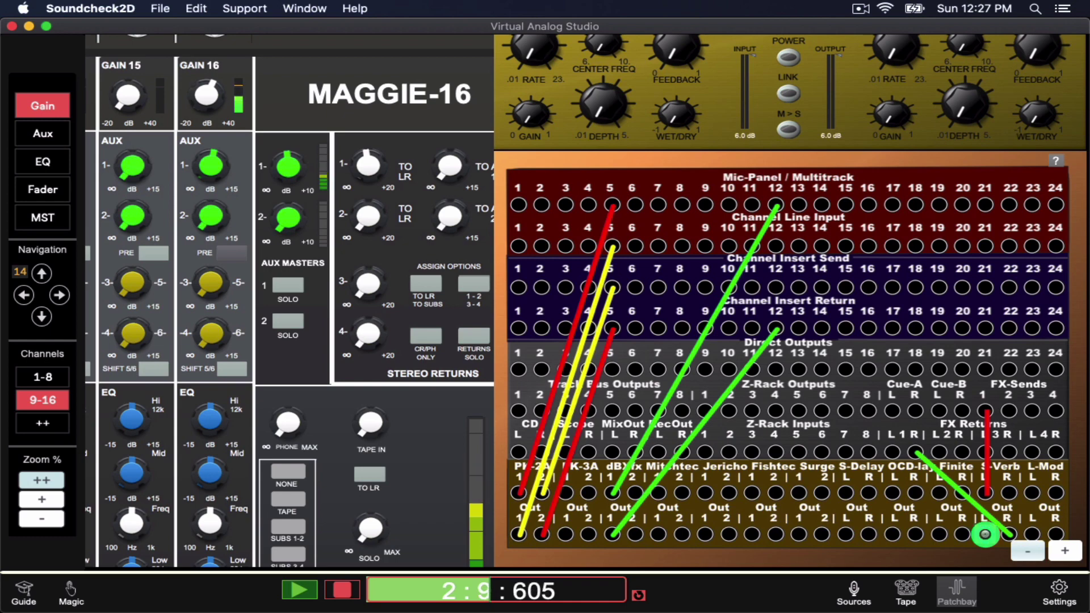
pyautogui.click(985, 534)
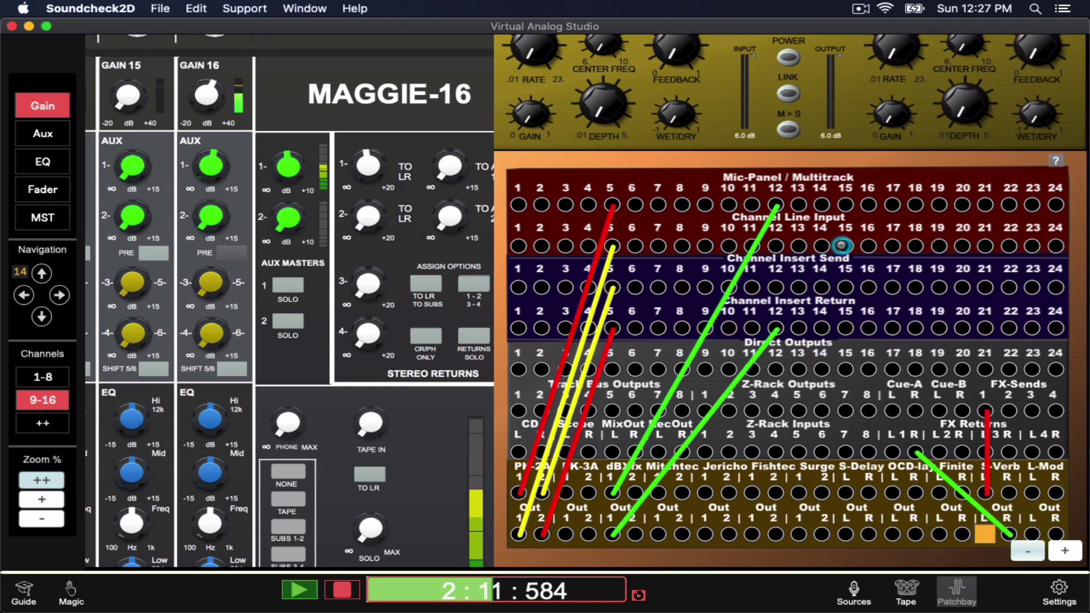
pyautogui.click(842, 245)
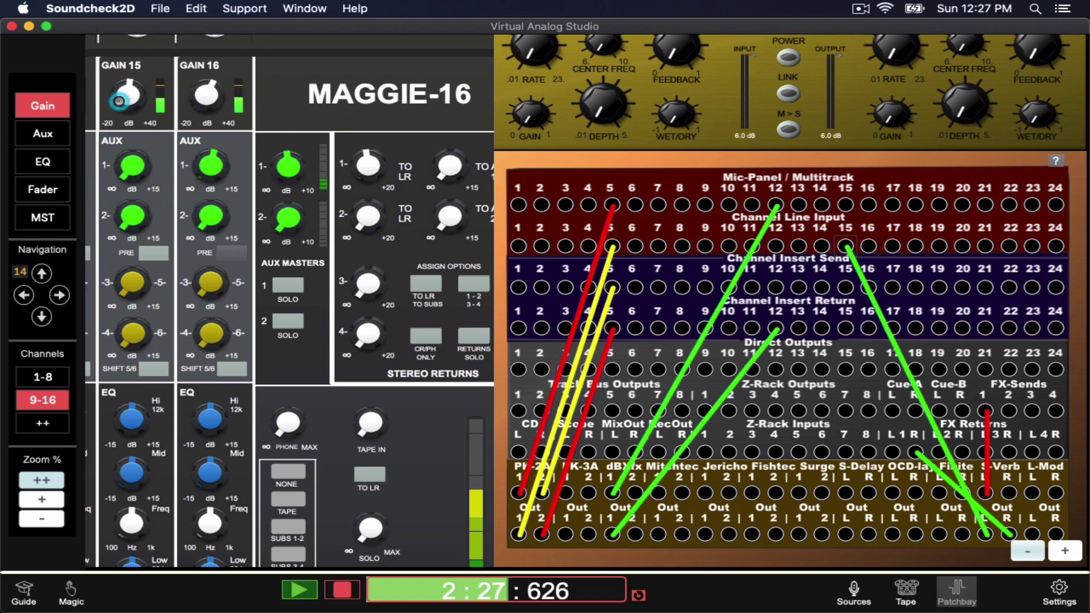
pyautogui.moveTo(118, 99); pyautogui.dragTo(118, 96)
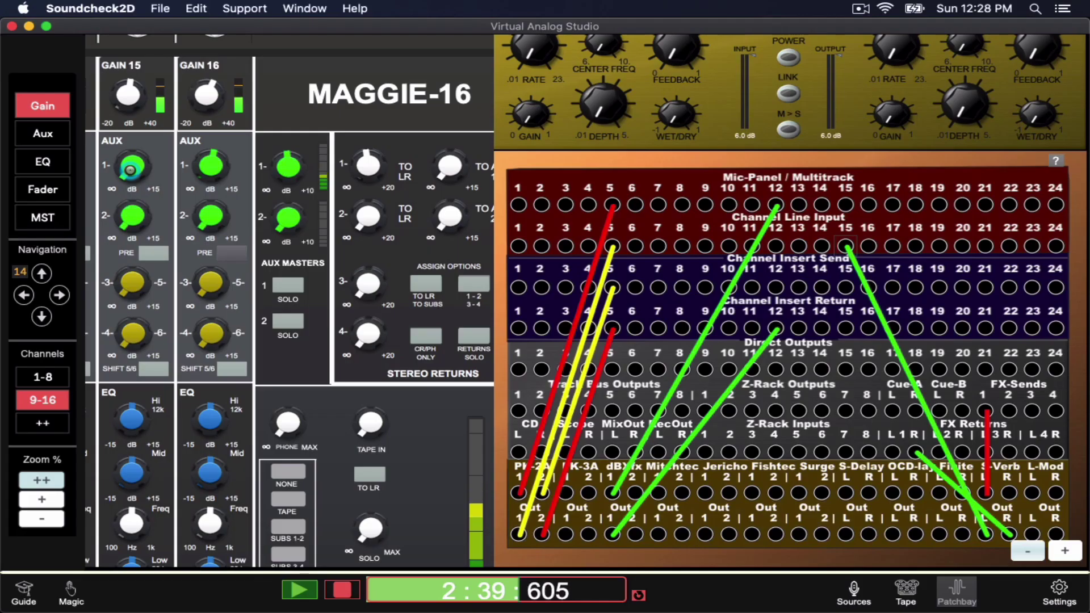
# Try to turn up channel 15's Aux 1 send while the reverb output feeds that channel
pyautogui.moveTo(131, 169); pyautogui.dragTo(126, 103)
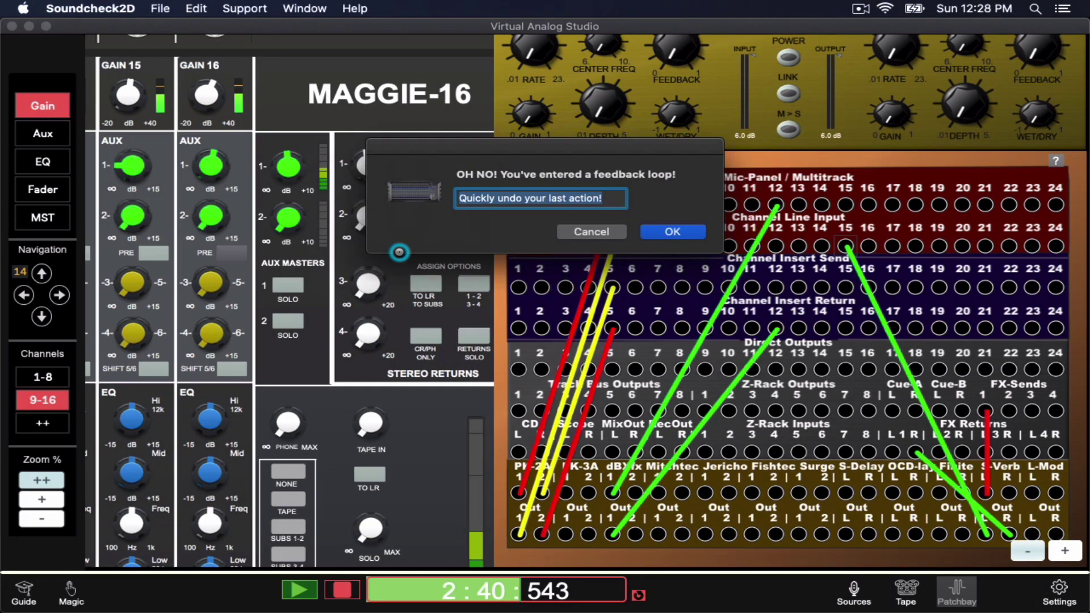
pyautogui.click(673, 231)
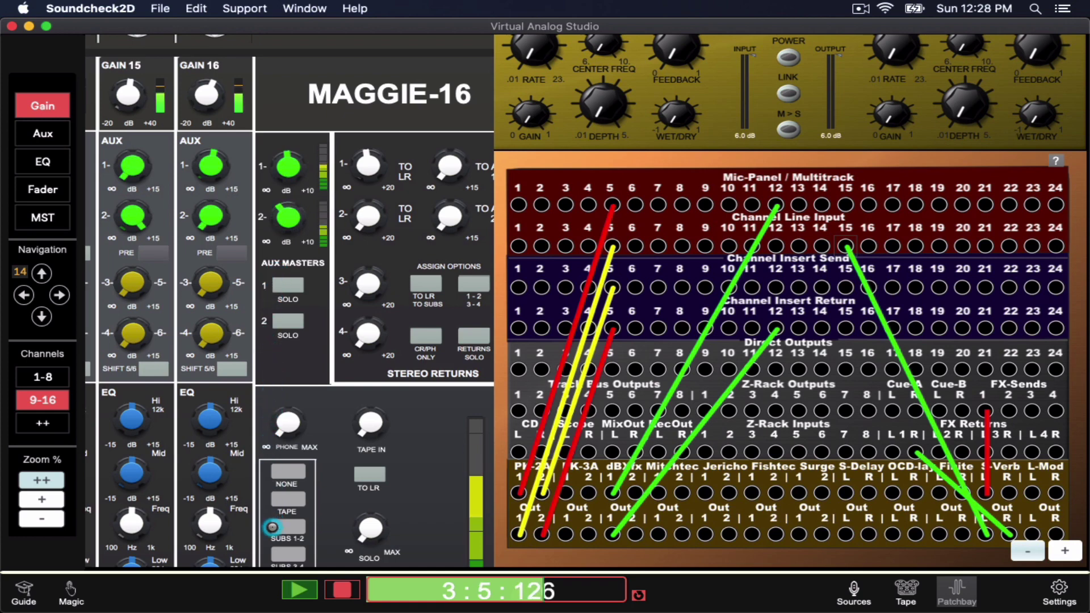
# Bring up channel 16's Aux 2 send and adjust the Aux 2 master level
pyautogui.moveTo(281, 215); pyautogui.dragTo(276, 235)
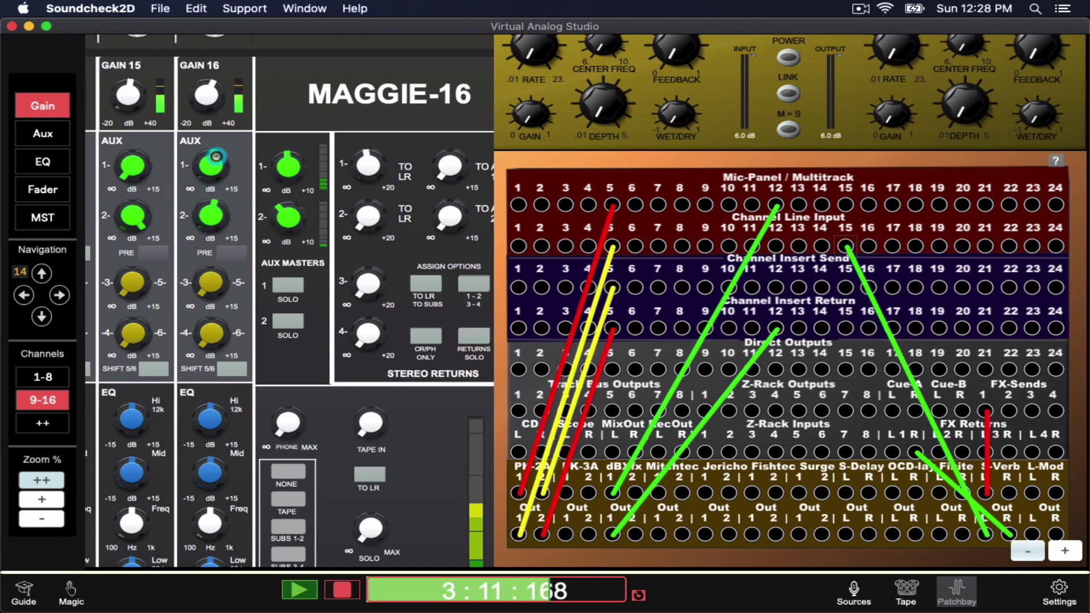
pyautogui.moveTo(210, 214); pyautogui.dragTo(207, 228)
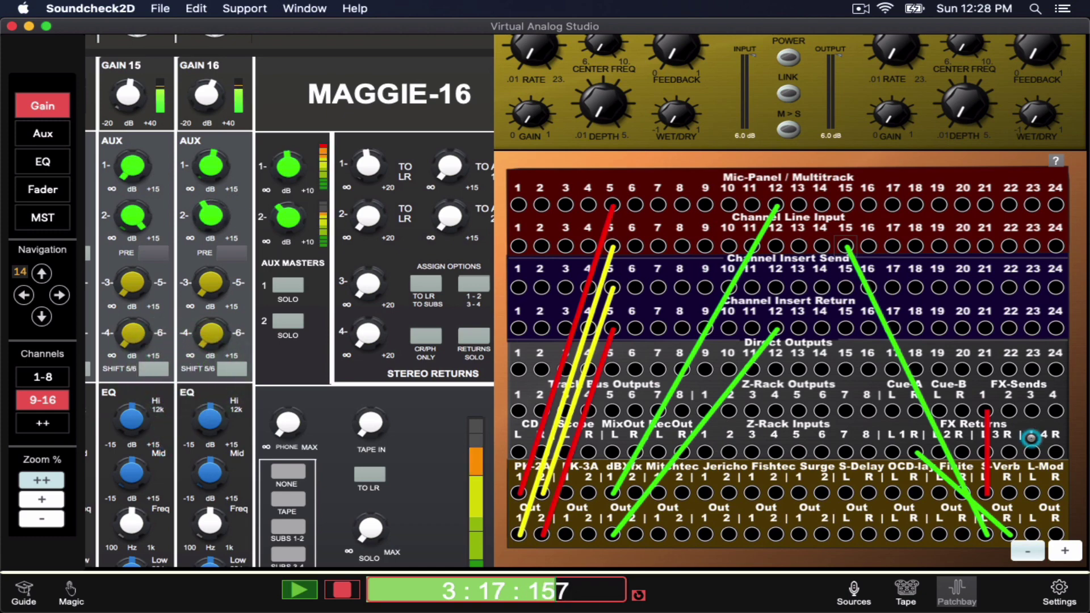
# Try to patch FX-Send 2 into the right input of the S-Verb
pyautogui.moveTo(1008, 413); pyautogui.dragTo(1008, 490)
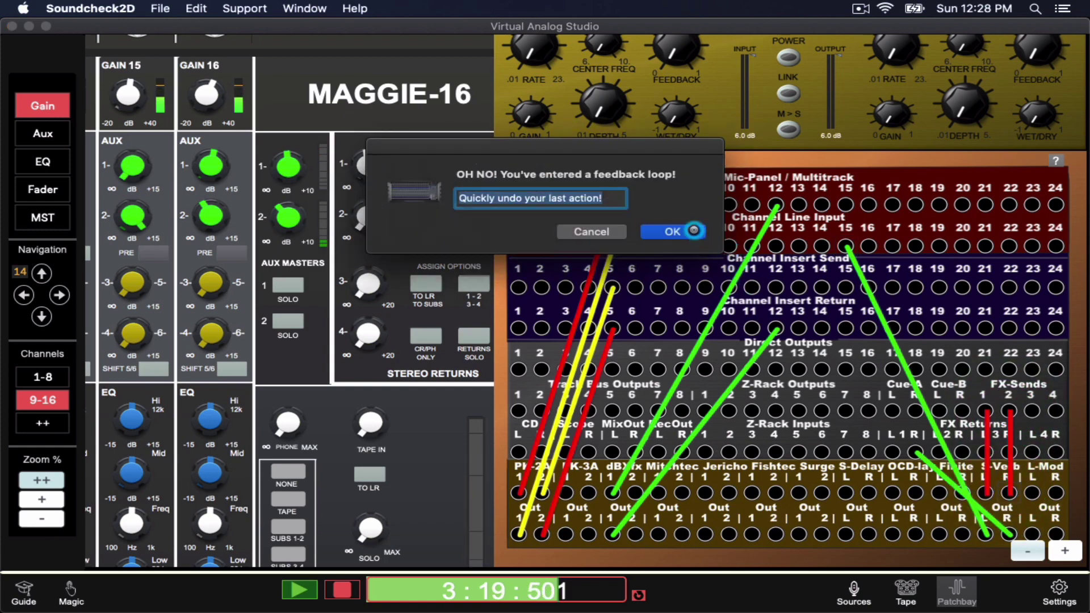
pyautogui.click(694, 230)
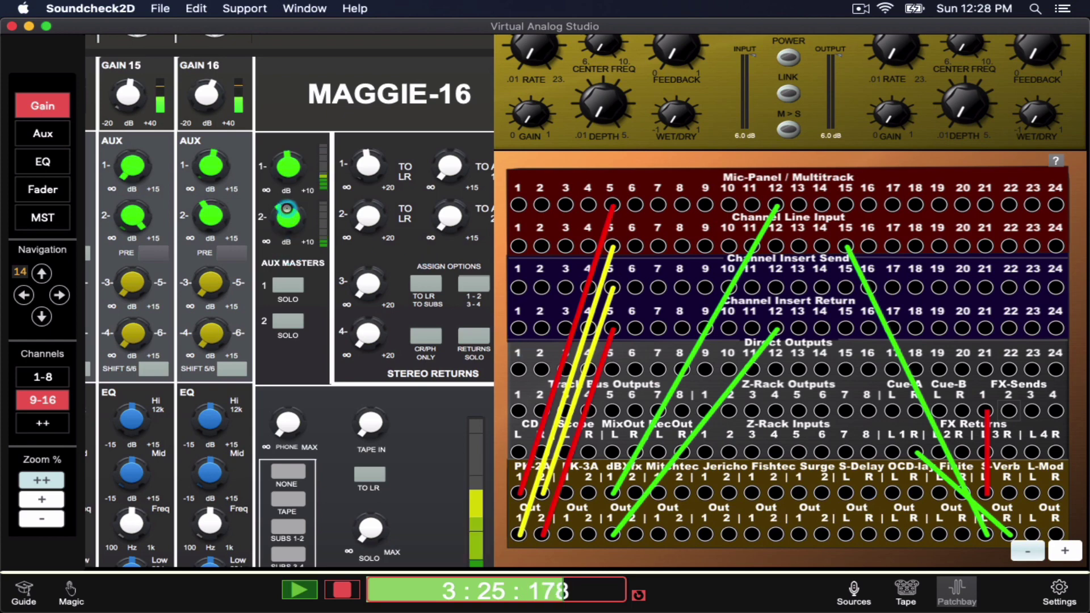
pyautogui.click(287, 177)
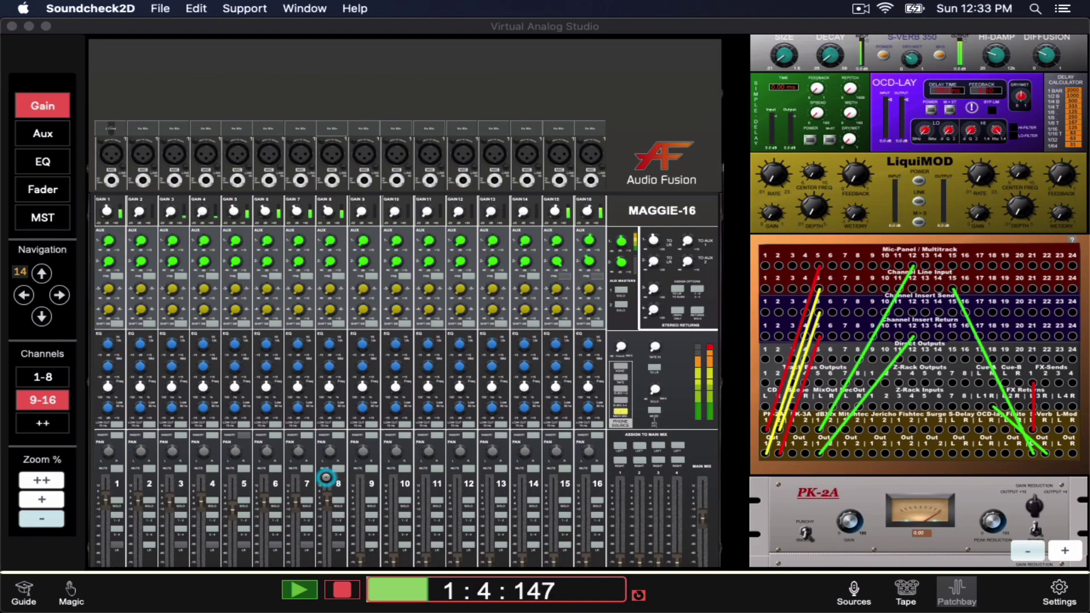
# Bring the mixer's master section into close view and set the phone source to Subs 1-2
pyautogui.scroll(-2, 326, 477)
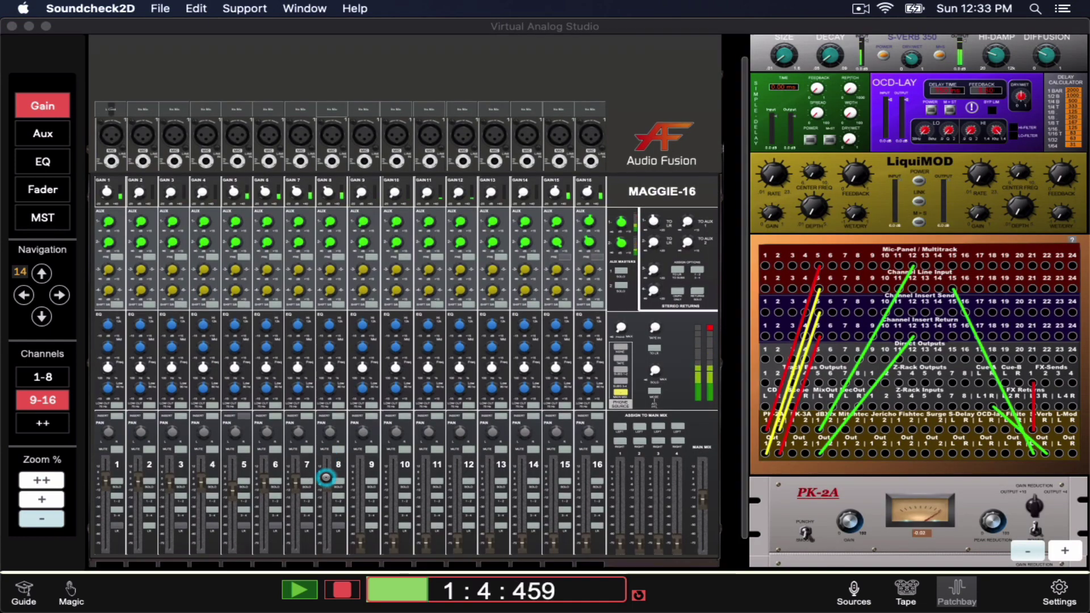
pyautogui.click(51, 484)
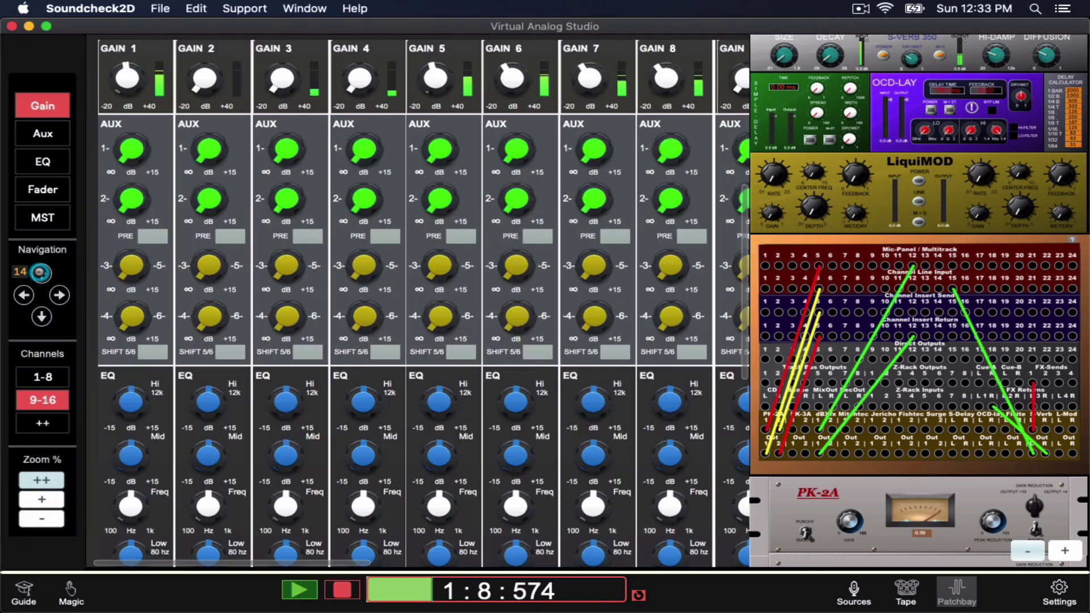
pyautogui.click(38, 218)
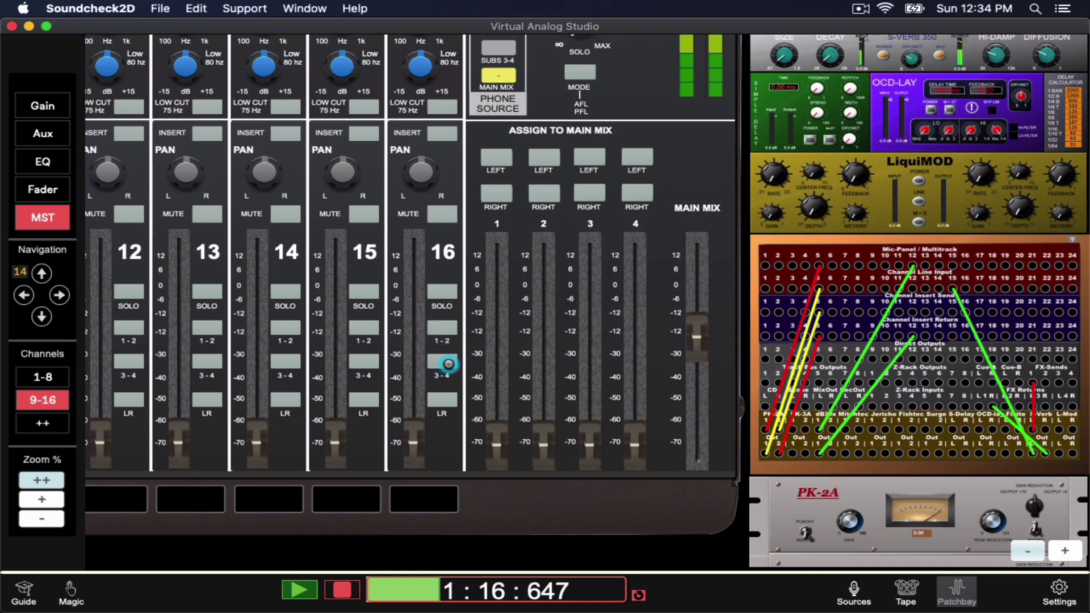
pyautogui.scroll(2, 462, 304)
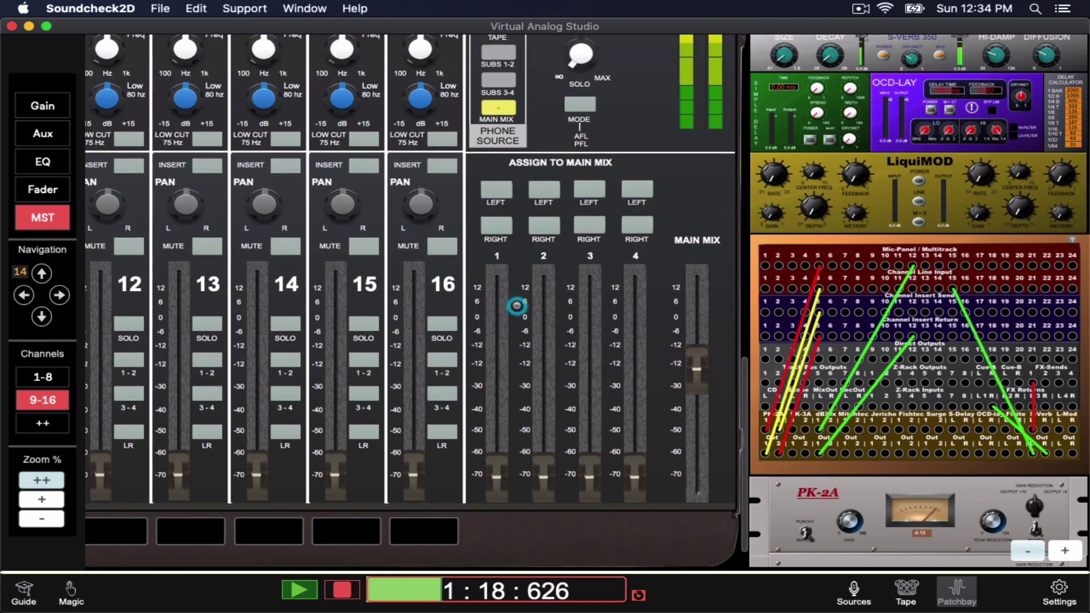
pyautogui.scroll(3, 533, 221)
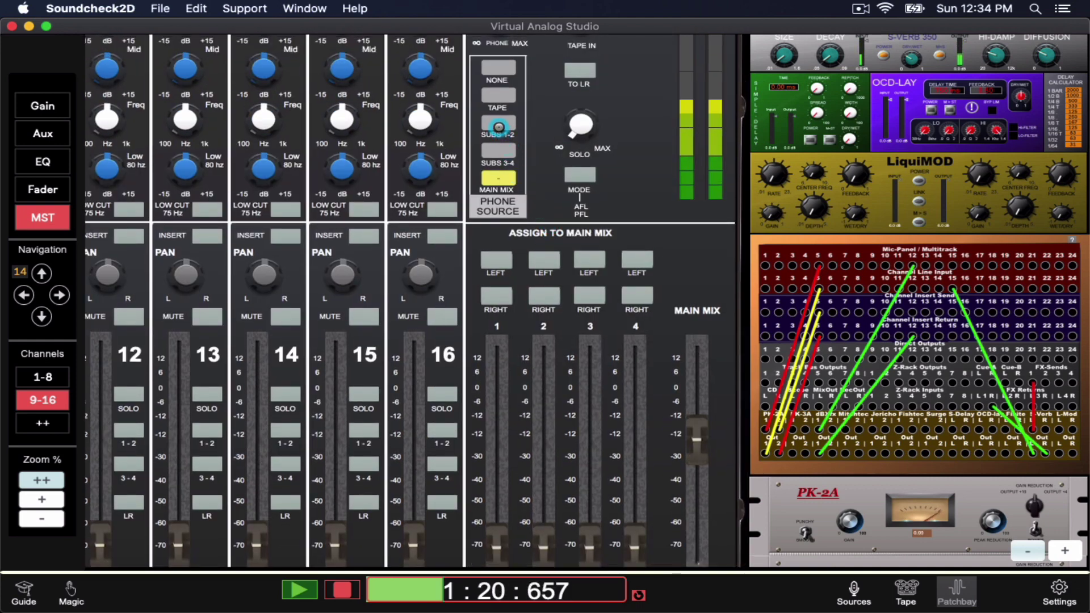
pyautogui.click(496, 125)
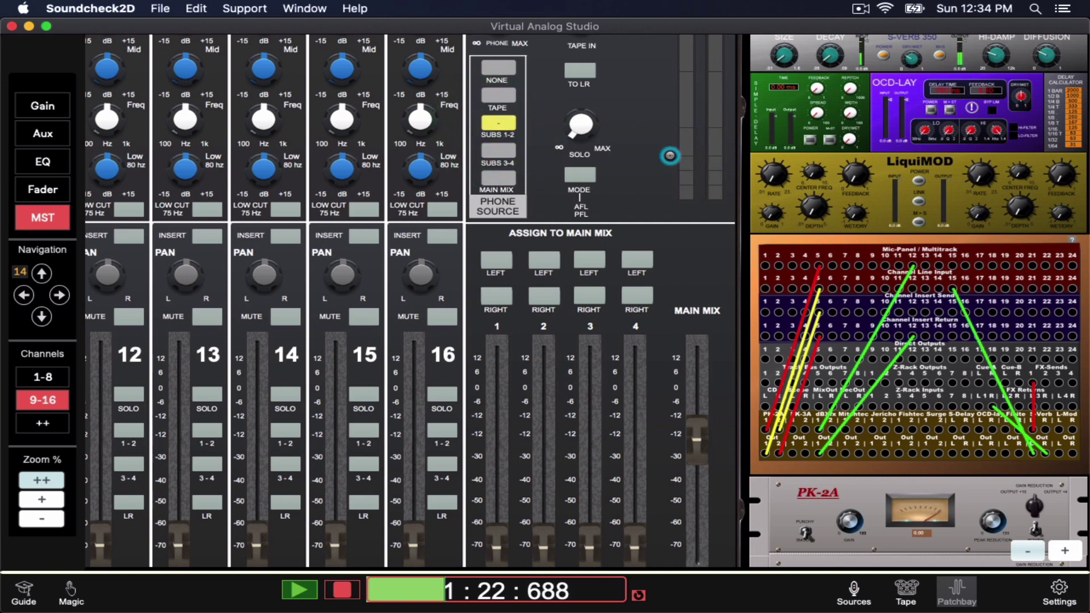
# Raise channel 16's fader to about +6 dB and assign the channel to subgroups 1-2
pyautogui.scroll(-2, 454, 307)
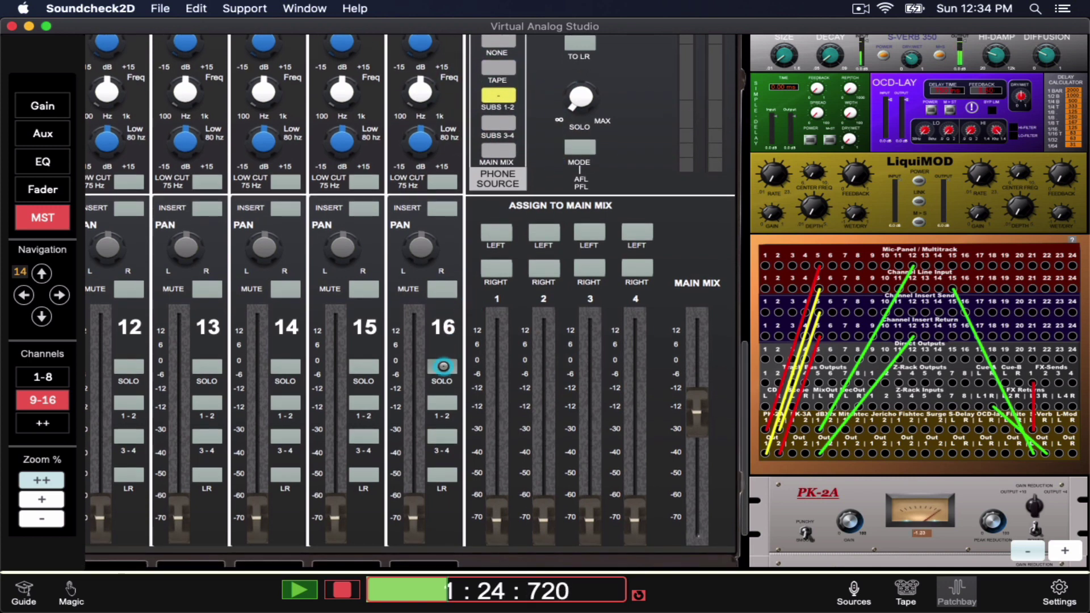
pyautogui.moveTo(416, 382); pyautogui.dragTo(414, 335)
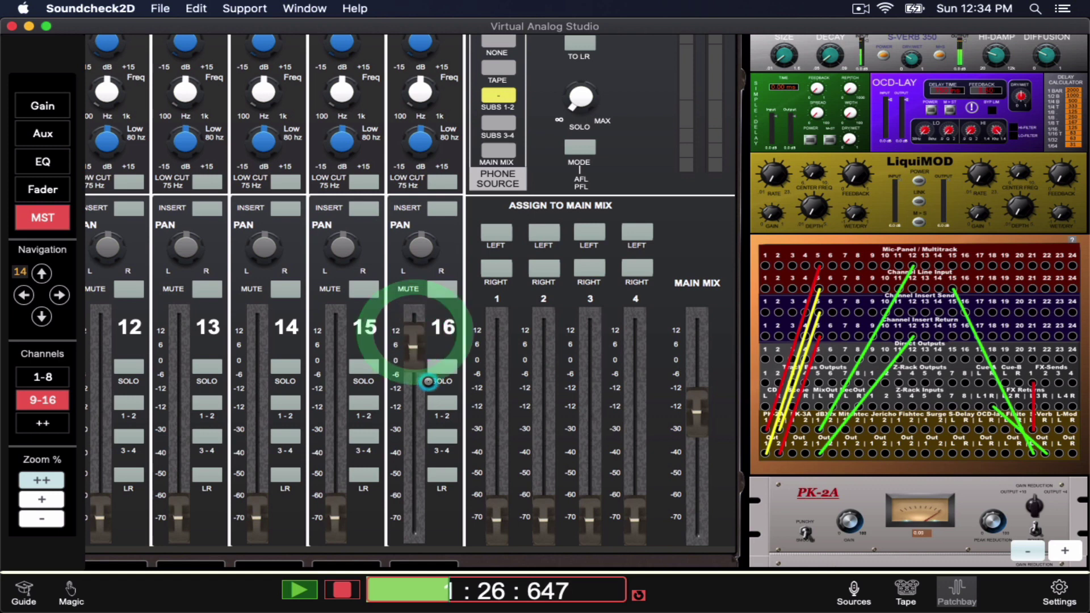
pyautogui.click(439, 403)
# Raise the subgroup 1 and 2 faders to about -12 dB and check the signal on the level meters
pyautogui.moveTo(499, 389)
pyautogui.mouseDown()
pyautogui.moveTo(499, 363)
pyautogui.moveTo(540, 394)
pyautogui.moveTo(499, 396)
pyautogui.moveTo(500, 411)
pyautogui.mouseUp()
pyautogui.click(539, 370)
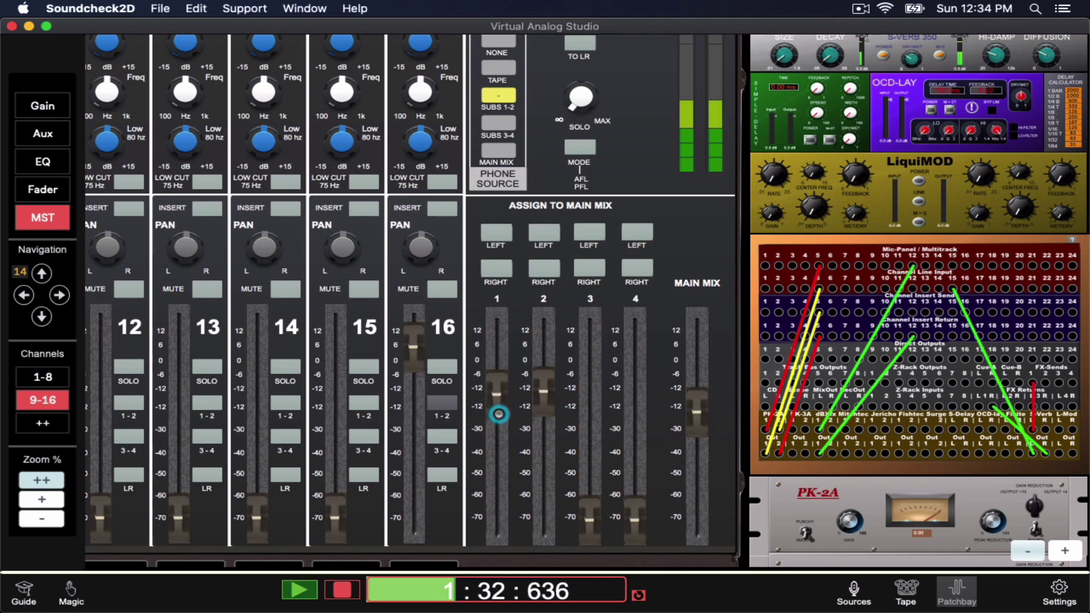
pyautogui.scroll(2, 555, 352)
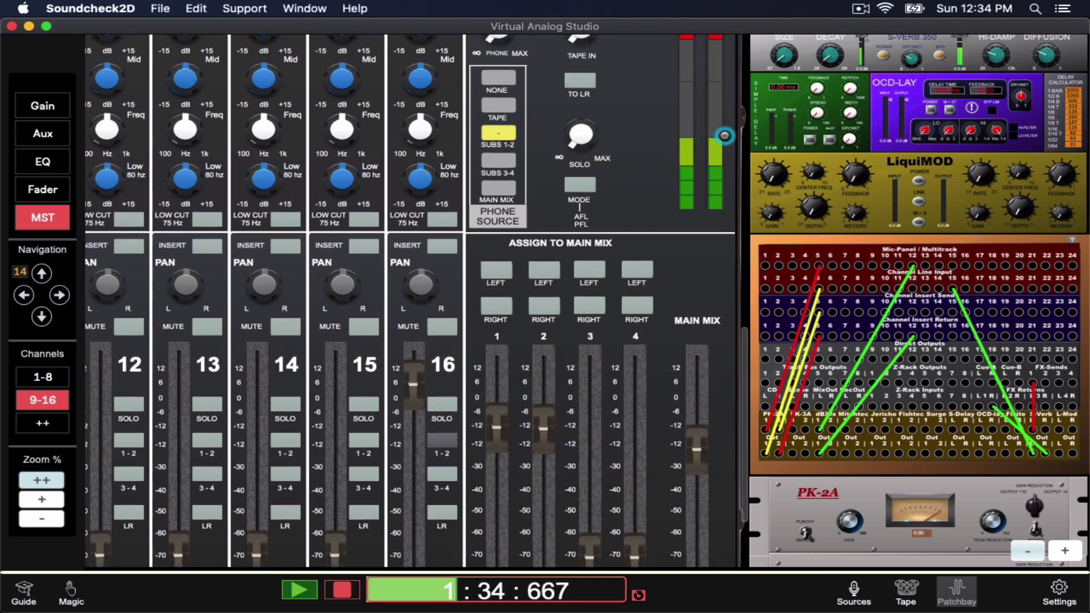
pyautogui.scroll(6, 555, 113)
pyautogui.scroll(1, 555, 113)
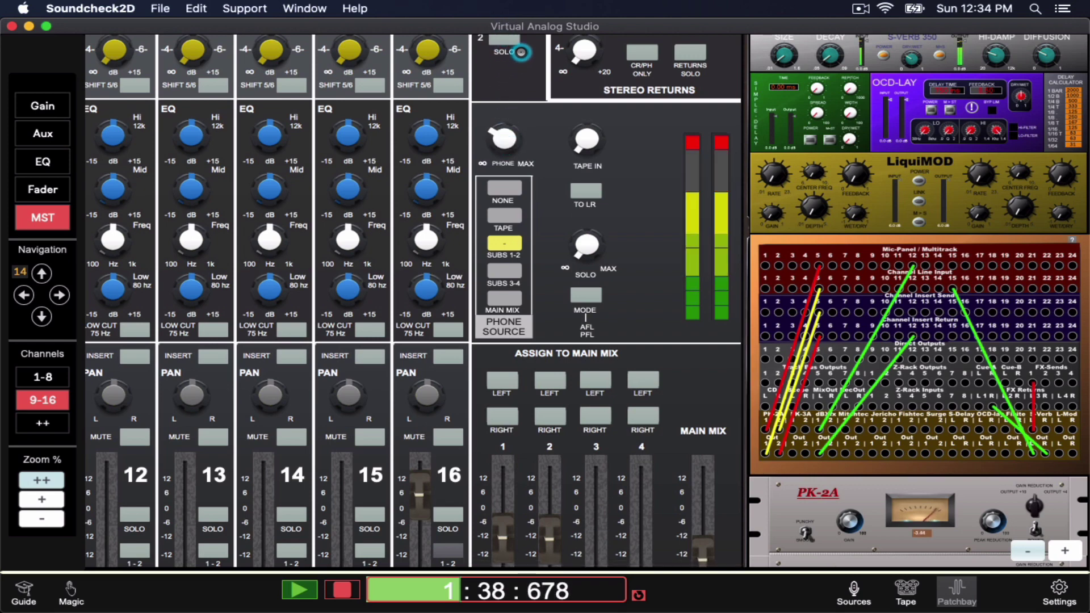
pyautogui.click(443, 460)
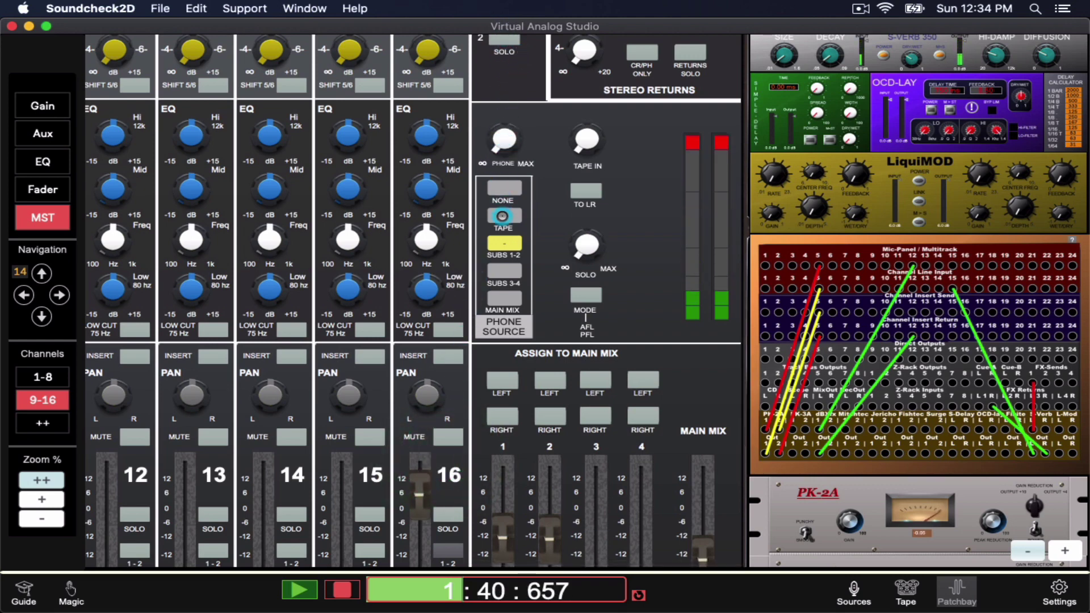
pyautogui.scroll(-2, 510, 227)
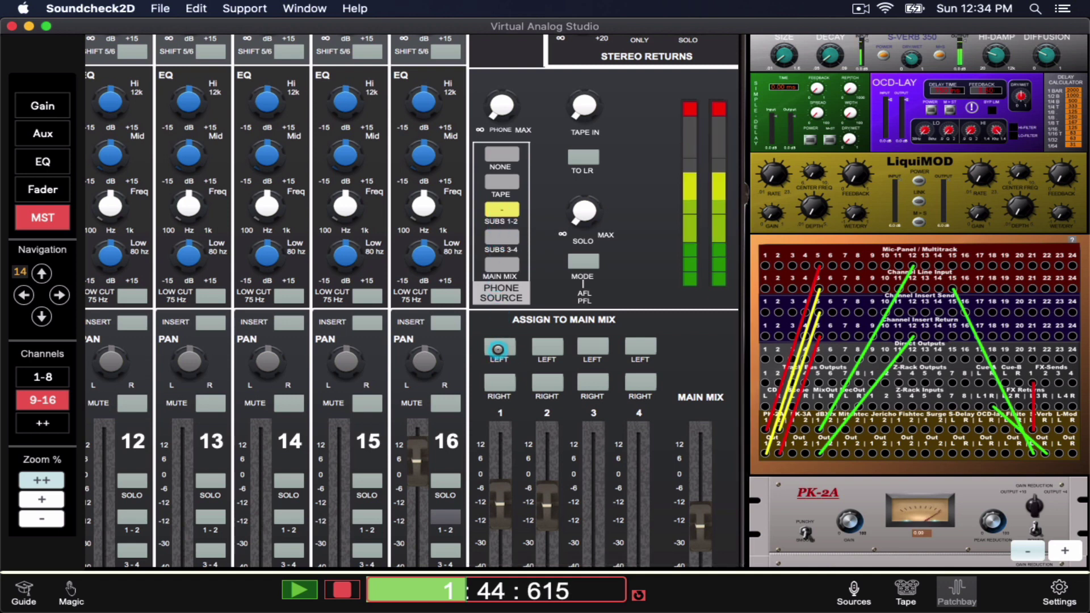
# Assign subgroup 1 to the left and subgroup 2 to the right side of the main mix
pyautogui.click(499, 346)
pyautogui.click(541, 385)
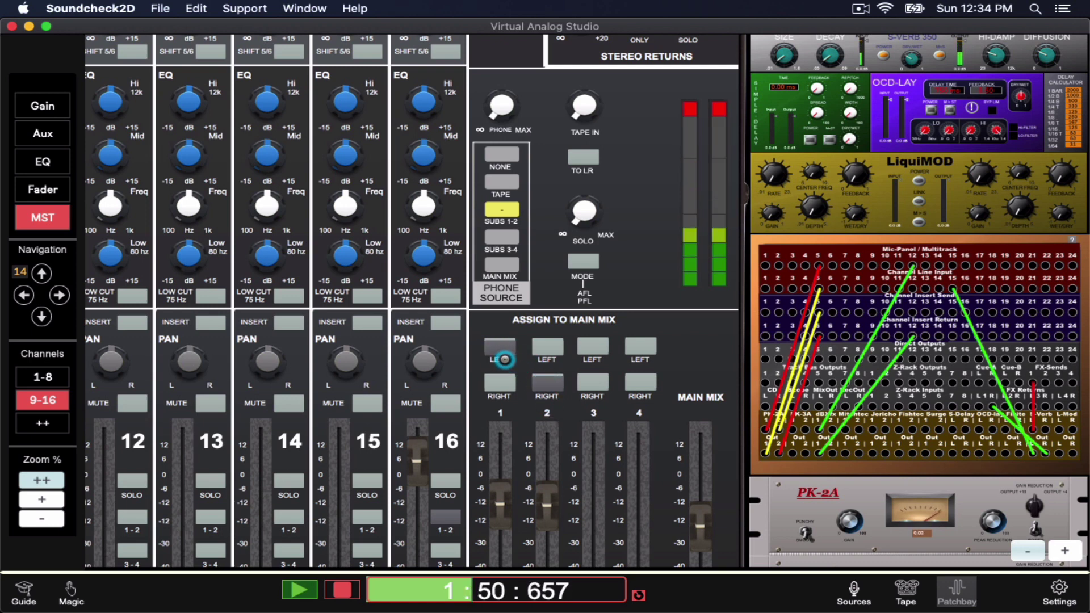
pyautogui.click(66, 519)
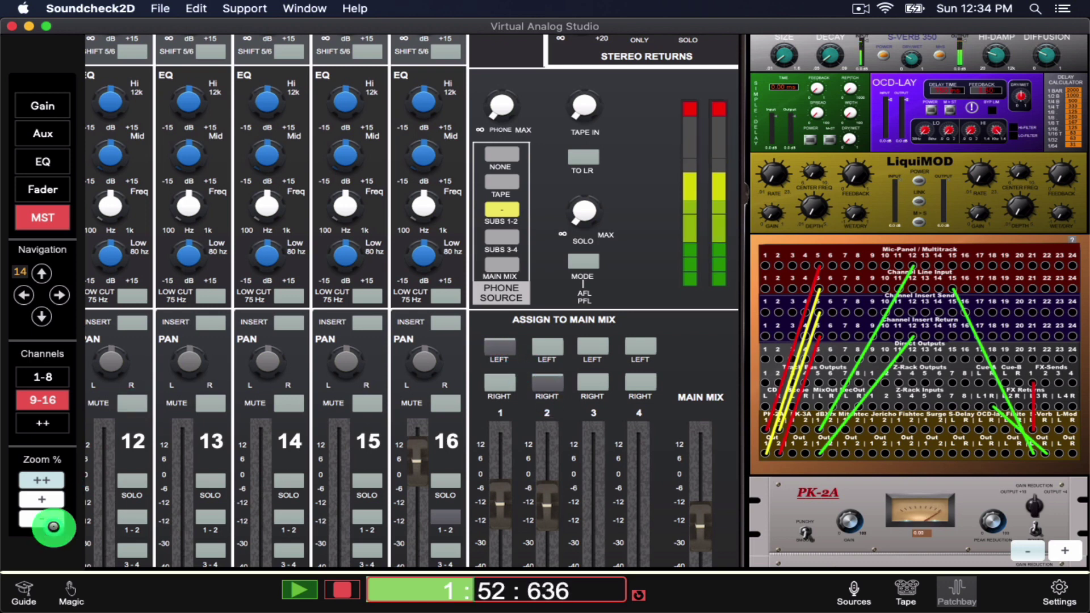
pyautogui.scroll(-3, 205, 396)
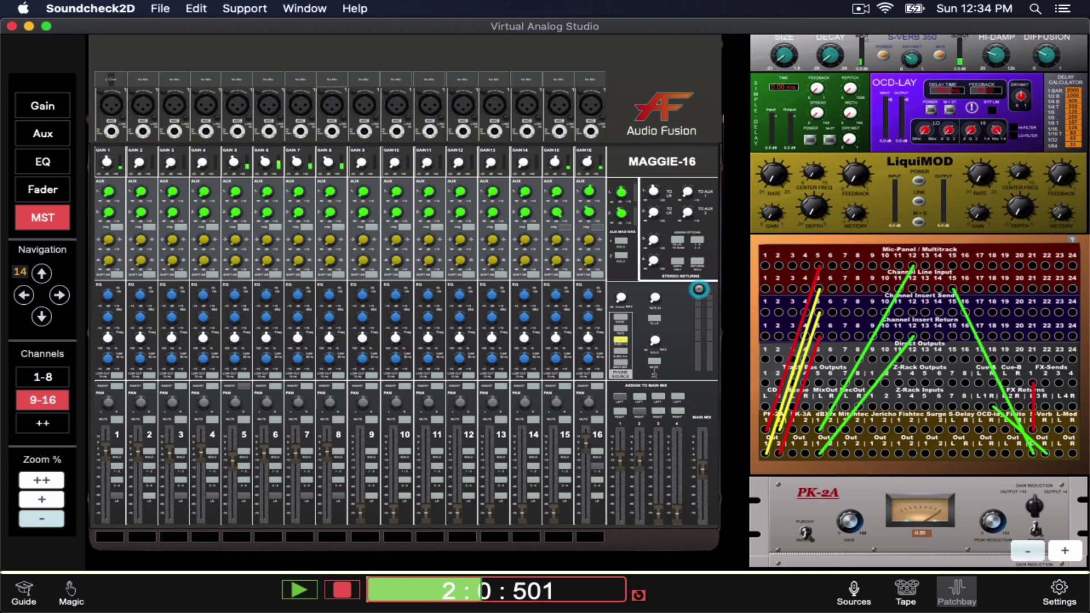
# Leave the Maggie-16 session for the main menu and start a new session with the 16-channel AWX console
pyautogui.click(160, 7)
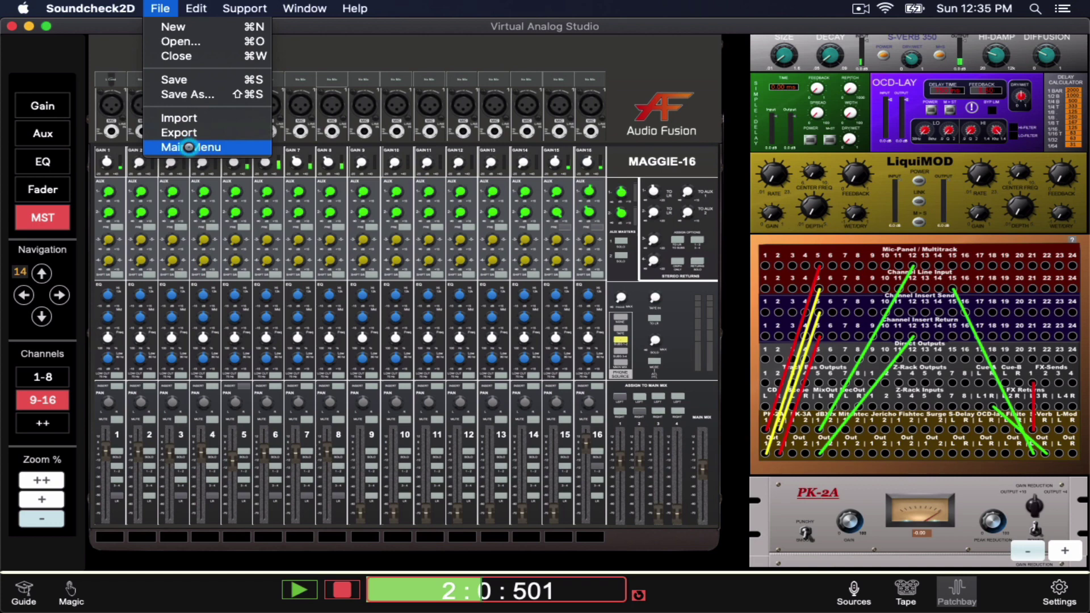
pyautogui.click(189, 147)
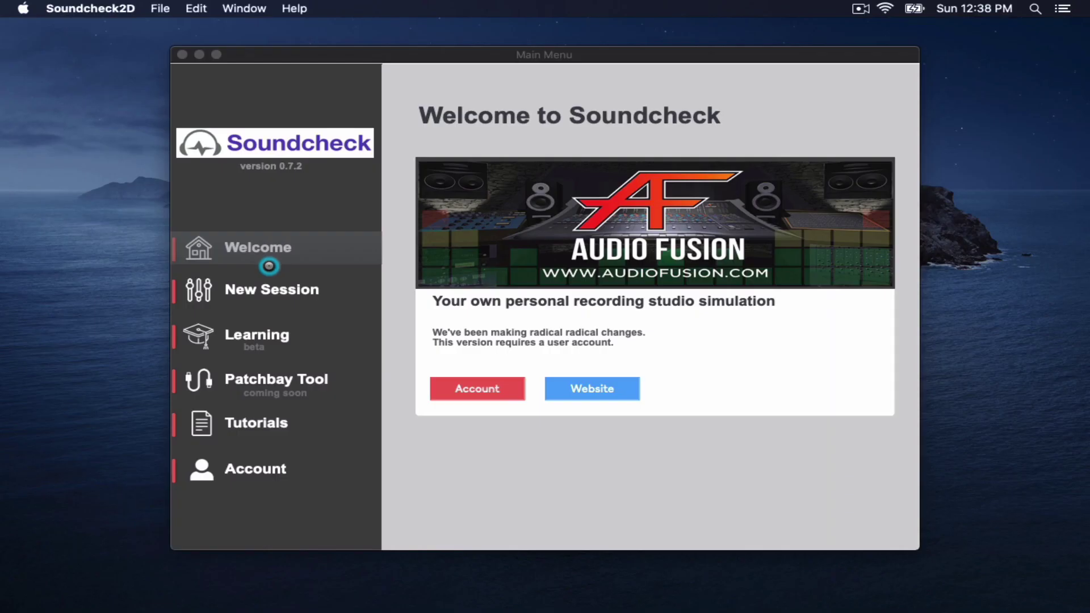
pyautogui.click(284, 295)
pyautogui.scroll(-3, 675, 300)
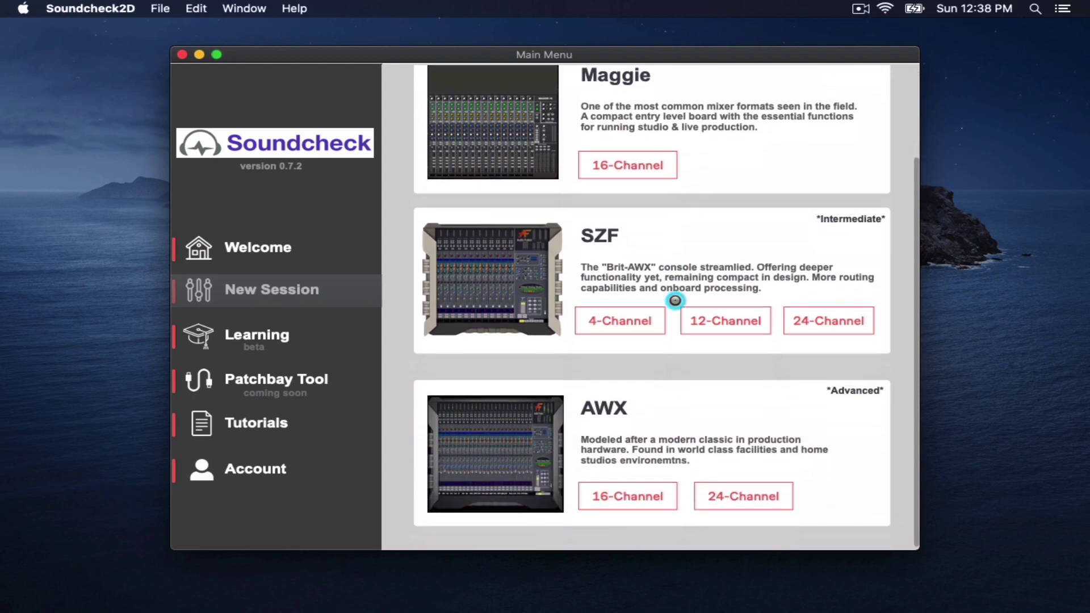
pyautogui.click(650, 494)
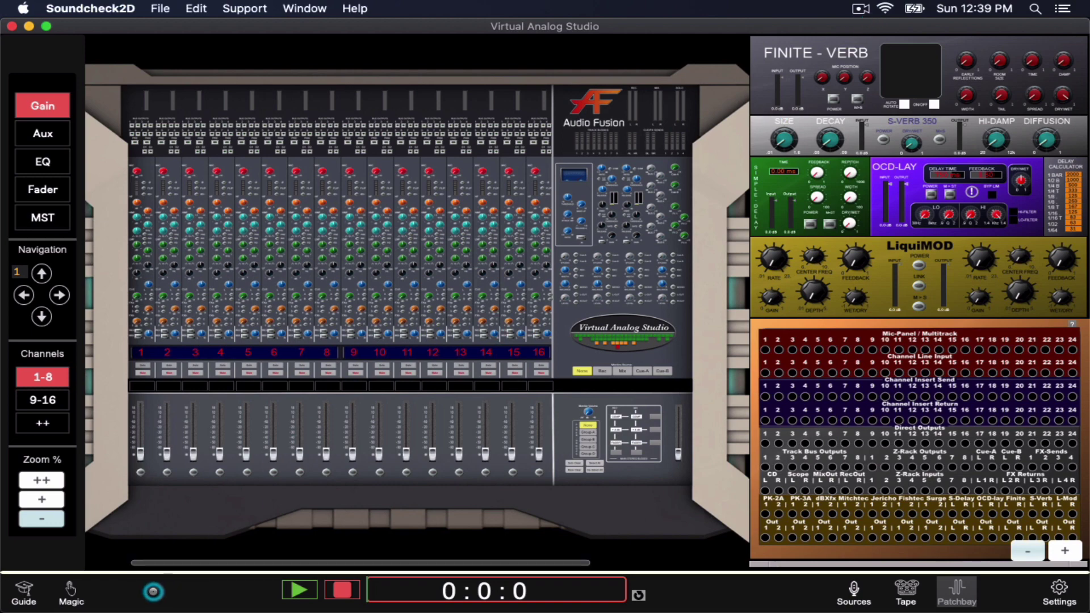
# Start the guide's console basics lesson and raise channel 1's input gain to about the middle of its range
pyautogui.click(25, 590)
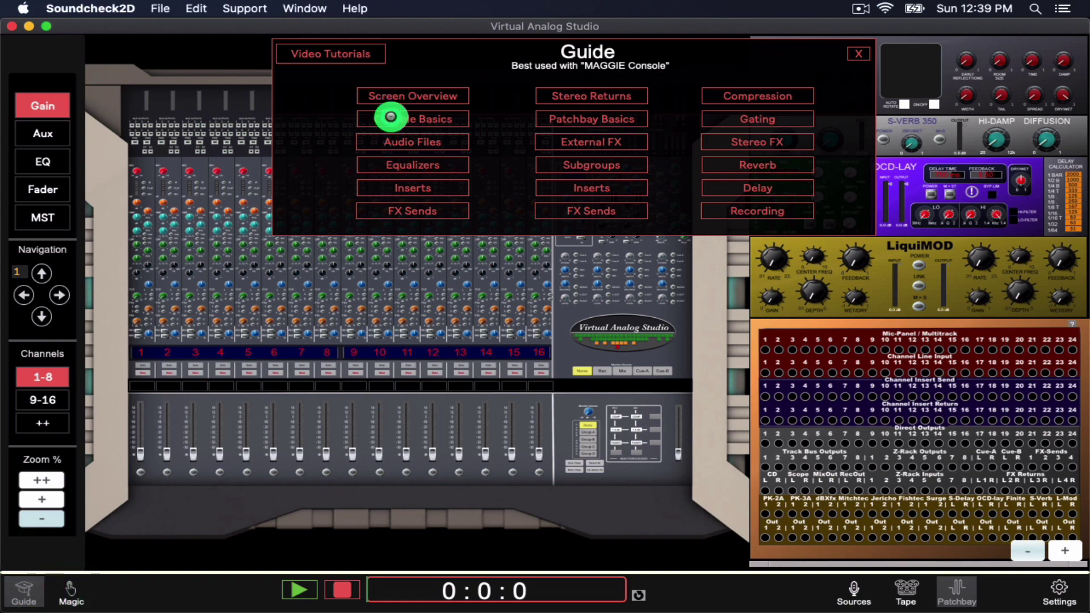
pyautogui.click(391, 116)
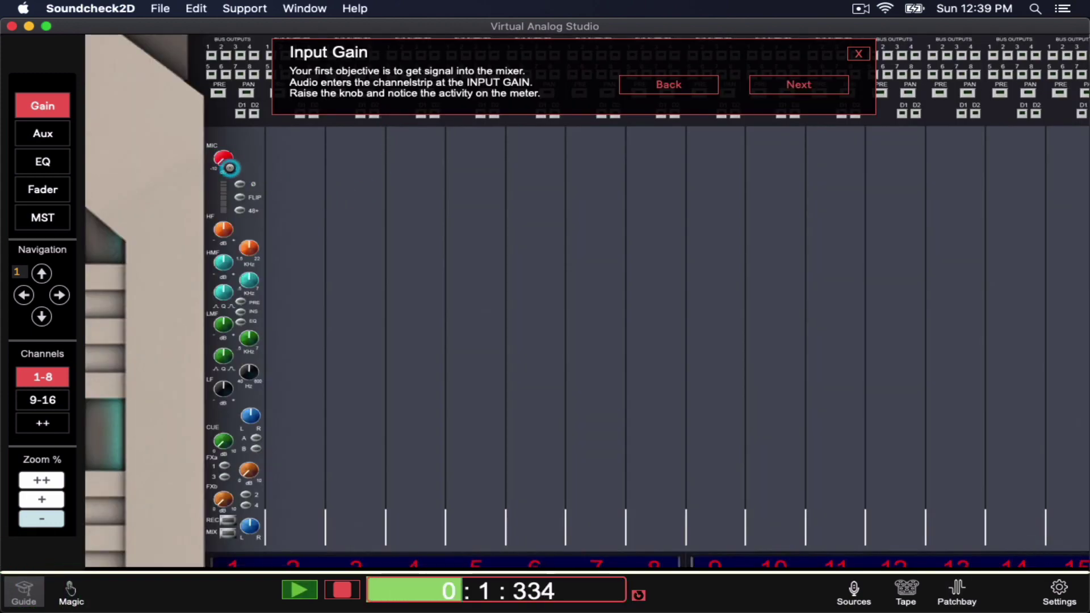
pyautogui.moveTo(229, 168); pyautogui.dragTo(226, 103)
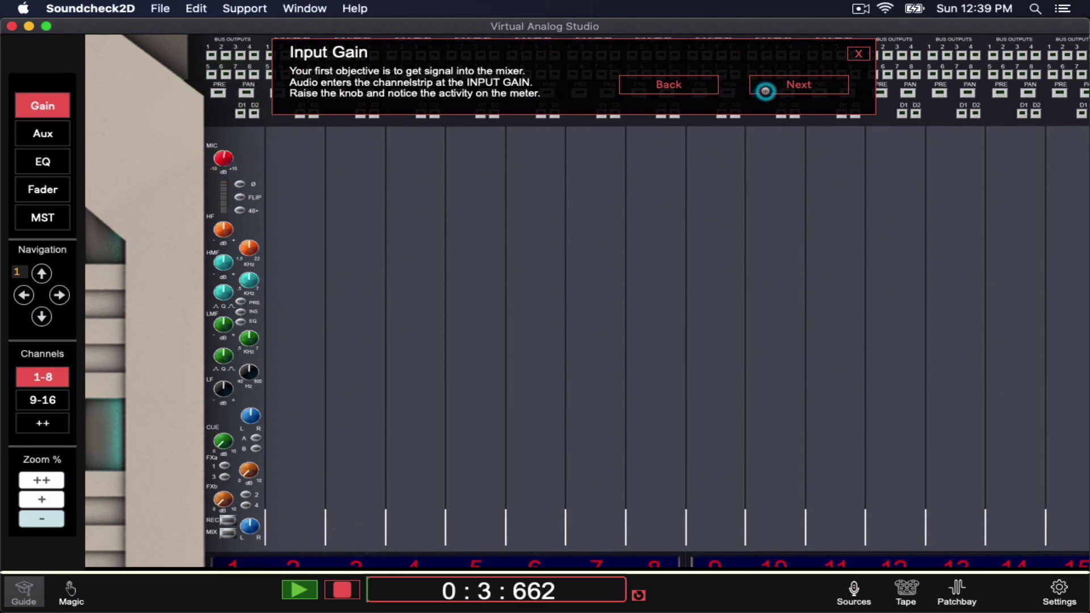
# Follow the guide to raise channel 1's fader to about 0 dB and assign the channel to the Mix bus
pyautogui.click(769, 91)
pyautogui.moveTo(170, 267); pyautogui.dragTo(170, 170)
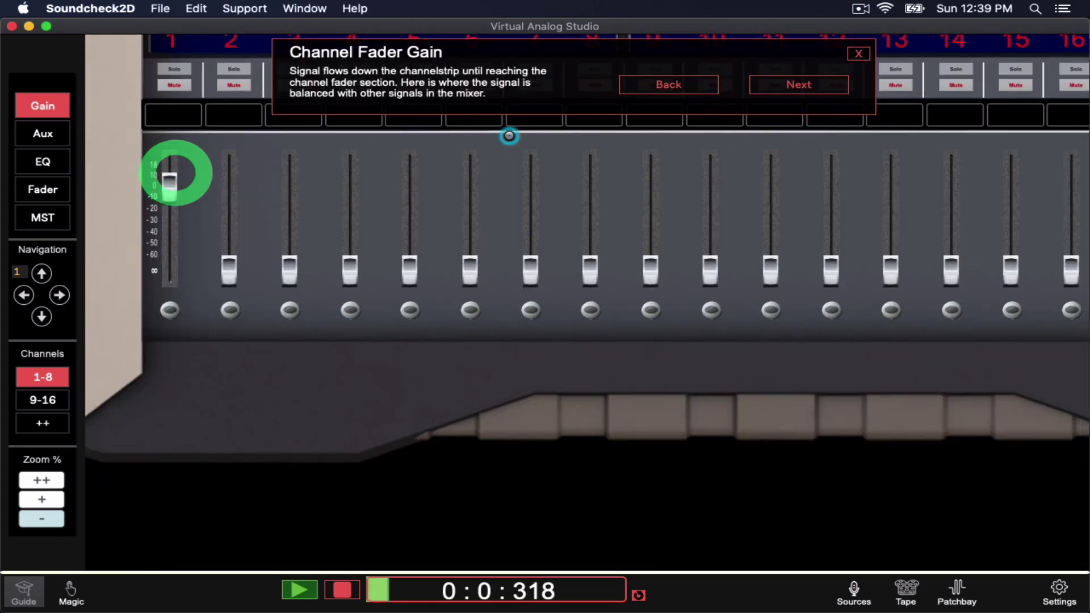
pyautogui.click(763, 92)
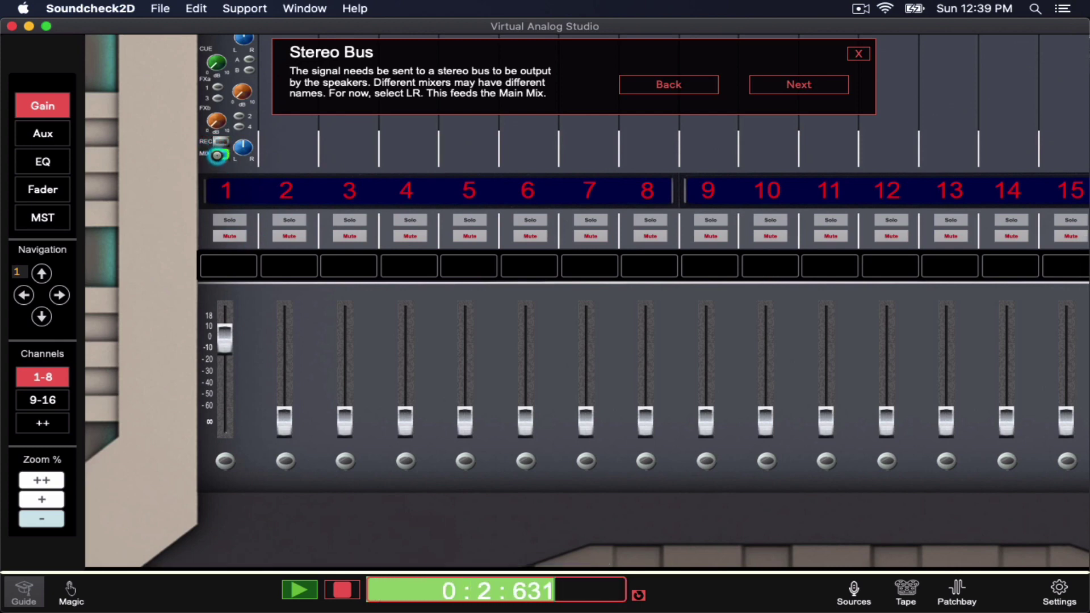
pyautogui.click(219, 154)
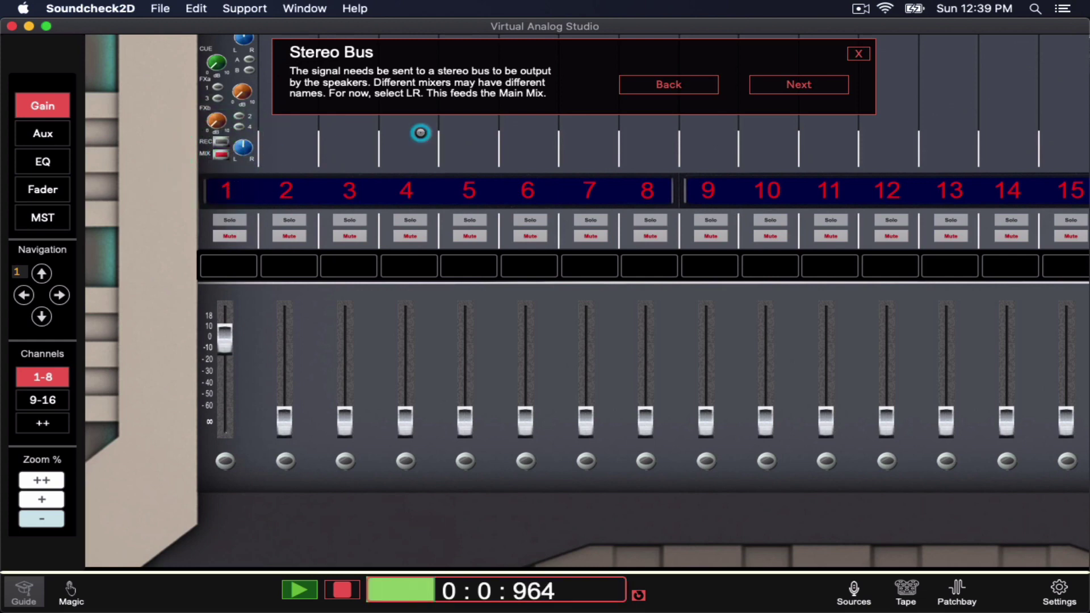
# Advance to the guide's Master Fader page and raise the master fader to about unity gain
pyautogui.click(781, 86)
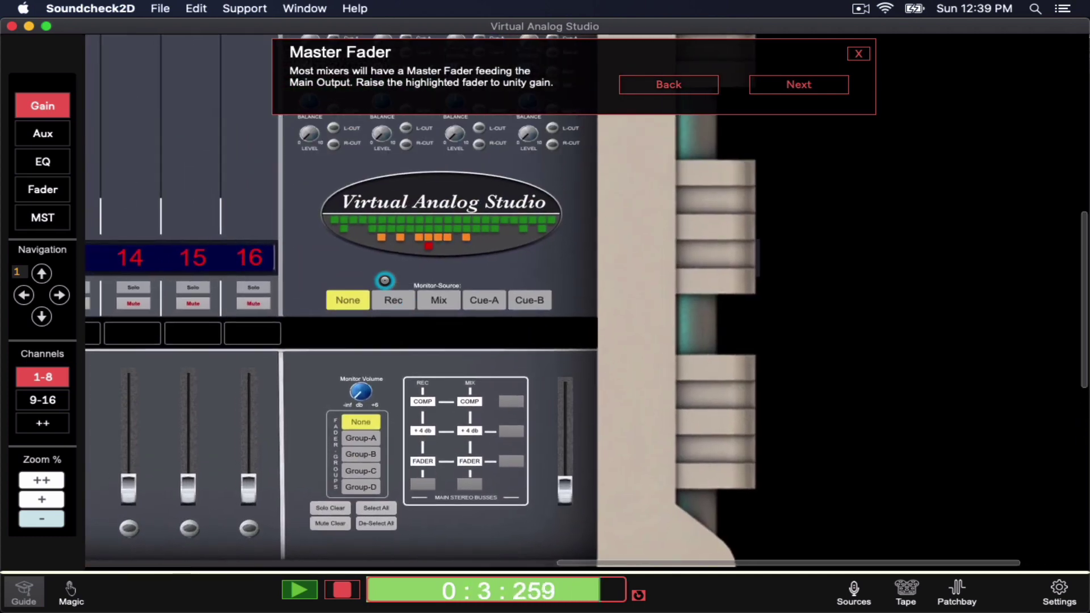
pyautogui.moveTo(584, 497); pyautogui.dragTo(586, 383)
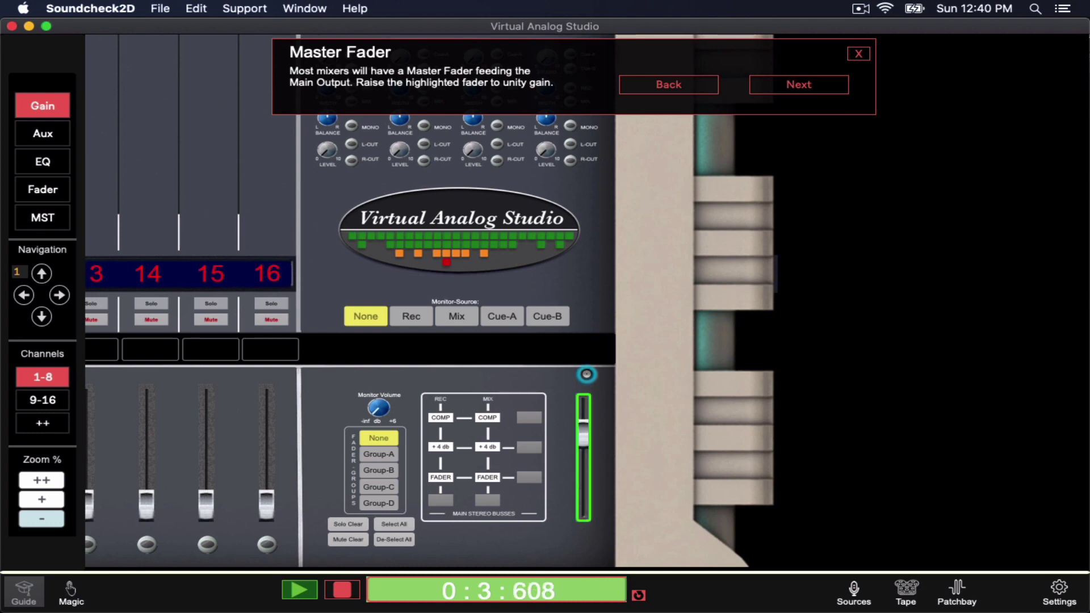
pyautogui.click(579, 425)
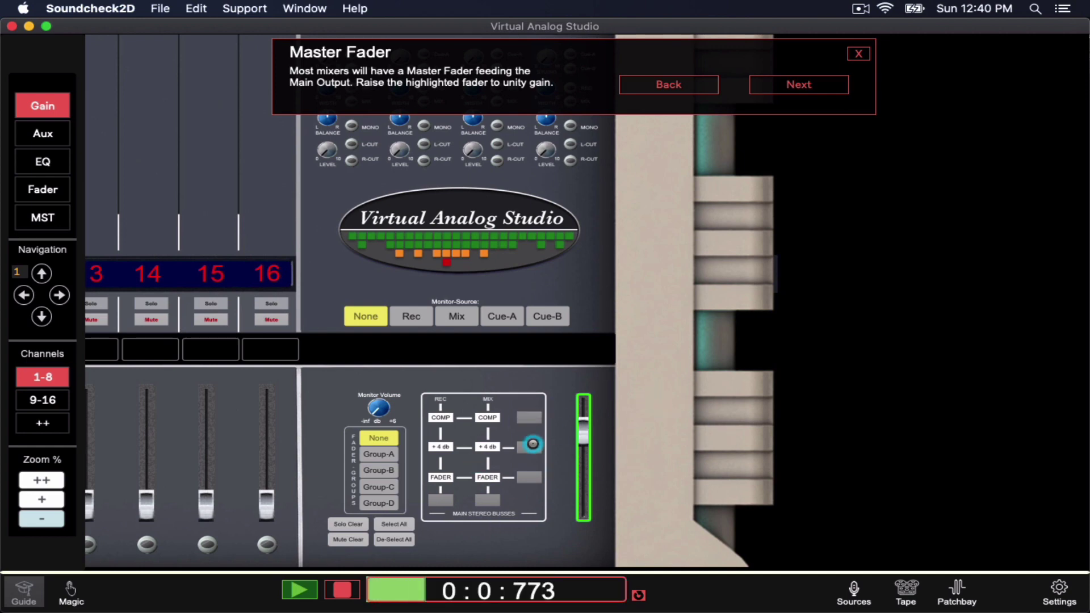
# Set the monitor source to Mix, raise the monitor volume, and finish and close the guide
pyautogui.click(768, 86)
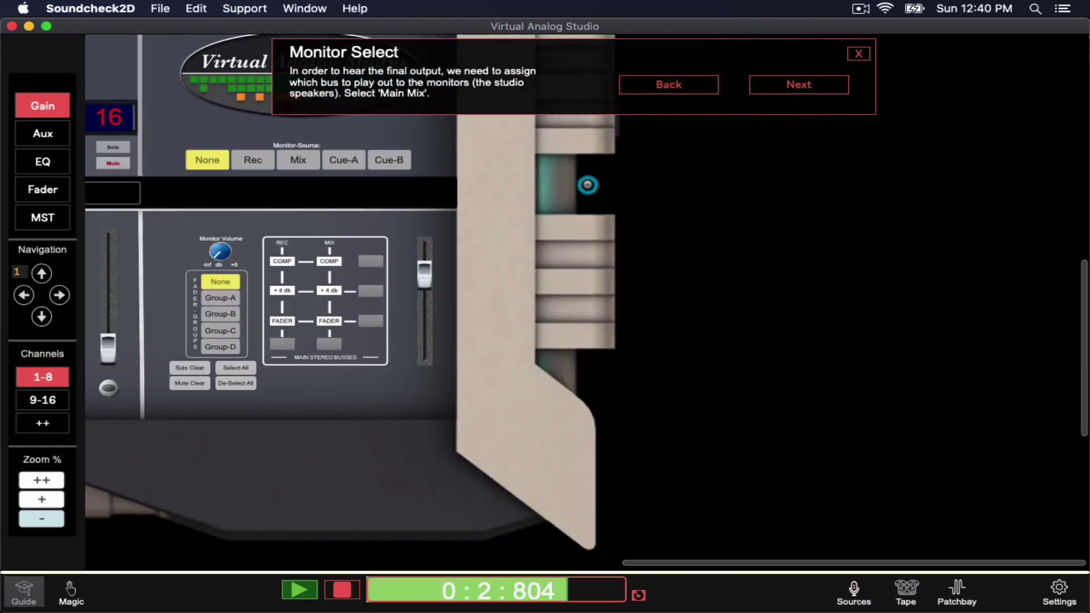
pyautogui.click(290, 160)
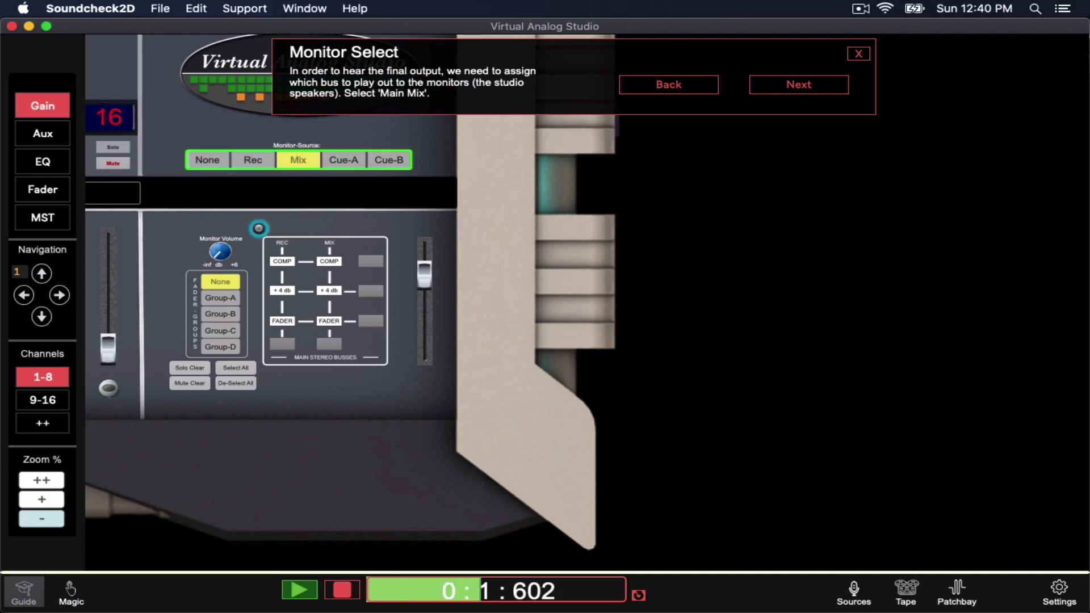
pyautogui.click(787, 86)
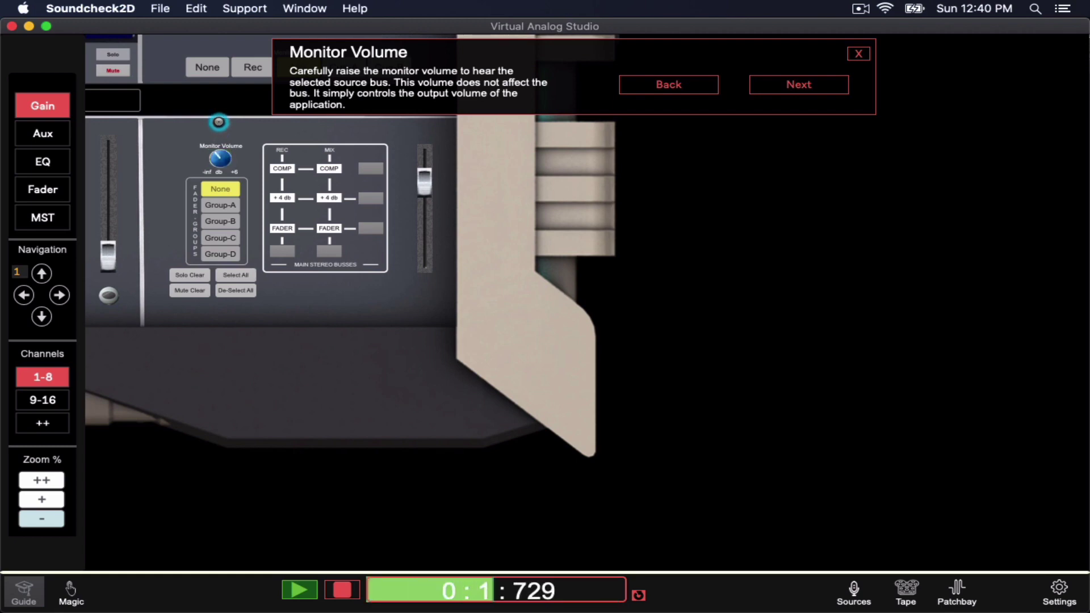
pyautogui.click(820, 91)
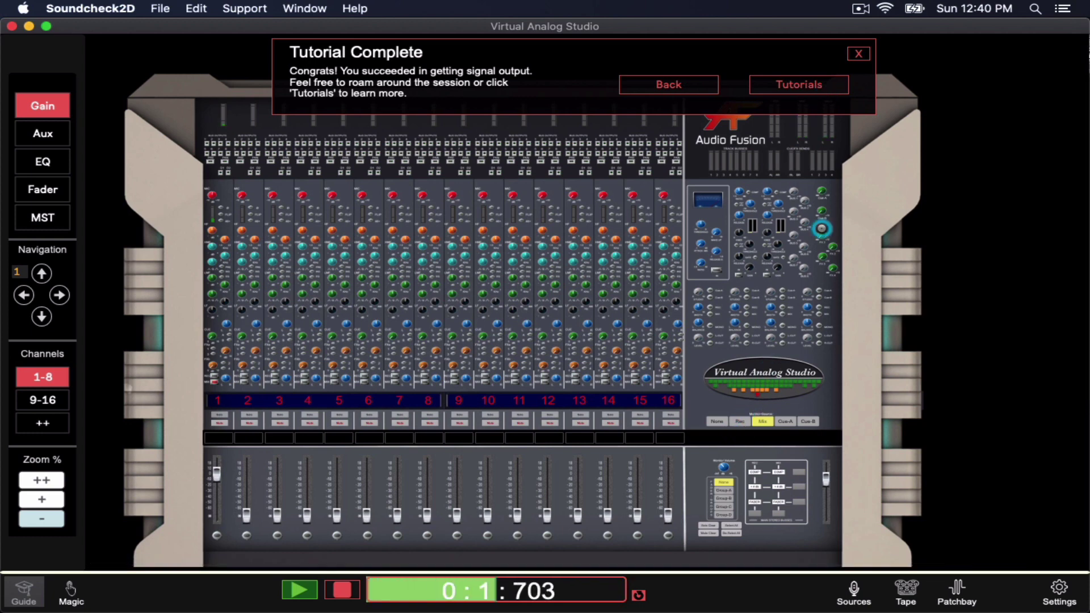
pyautogui.click(852, 57)
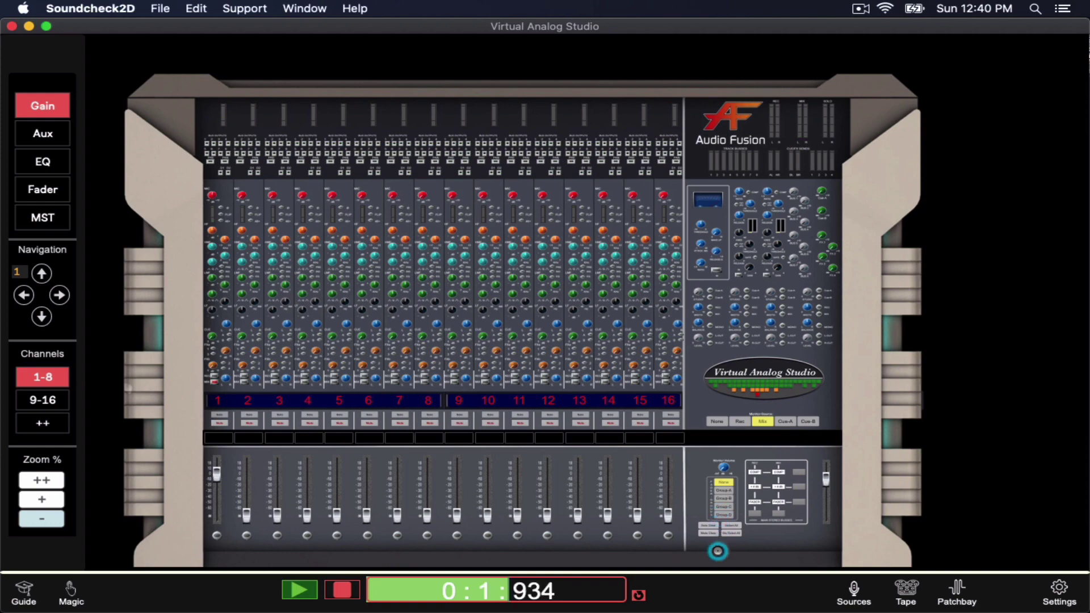
# Bring the console's master section into close view and adjust the monitor volume
pyautogui.click(718, 552)
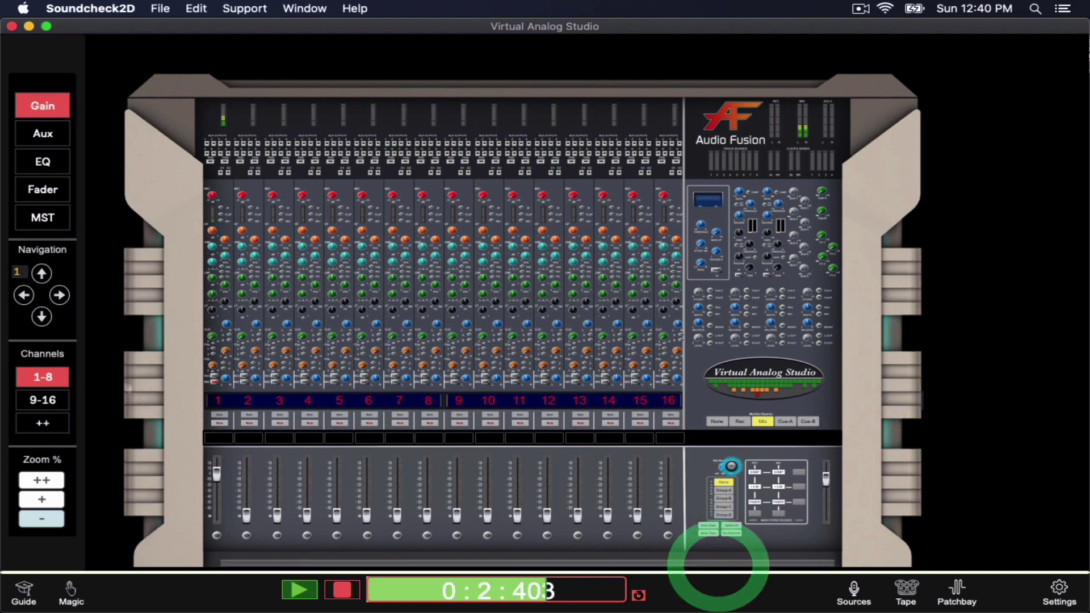
pyautogui.click(26, 218)
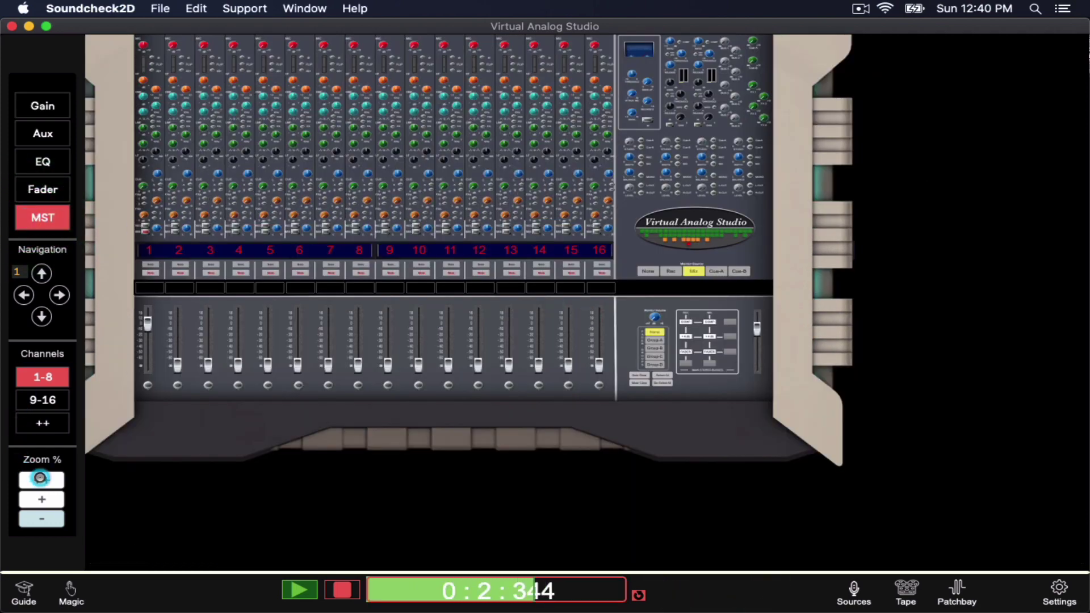
pyautogui.click(706, 351)
pyautogui.doubleClick(771, 360)
pyautogui.hscroll(10, 772, 360)
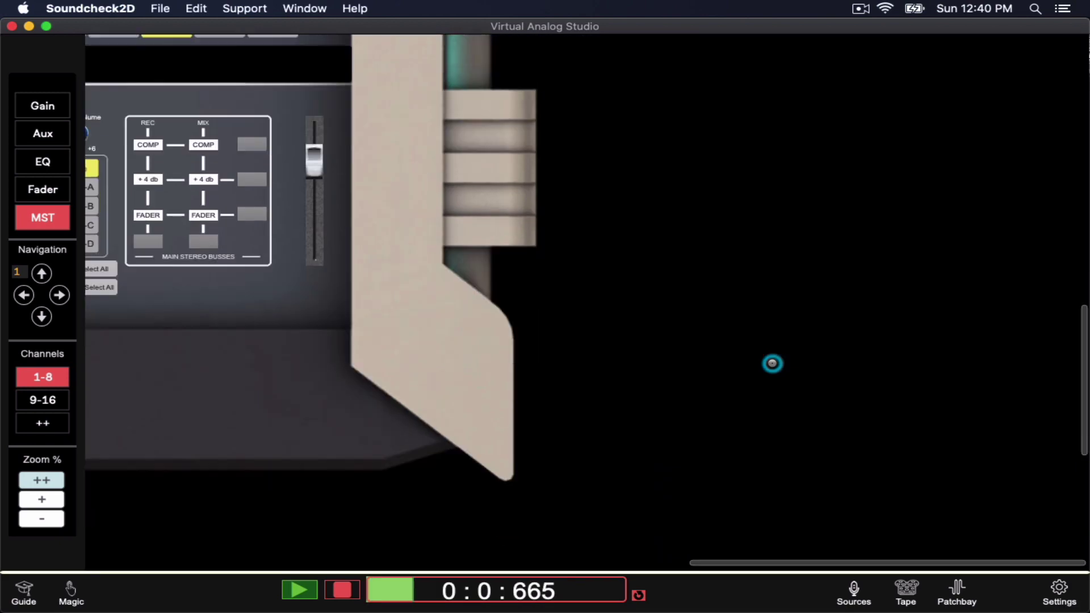
pyautogui.hscroll(-5, 772, 363)
pyautogui.scroll(3, 771, 363)
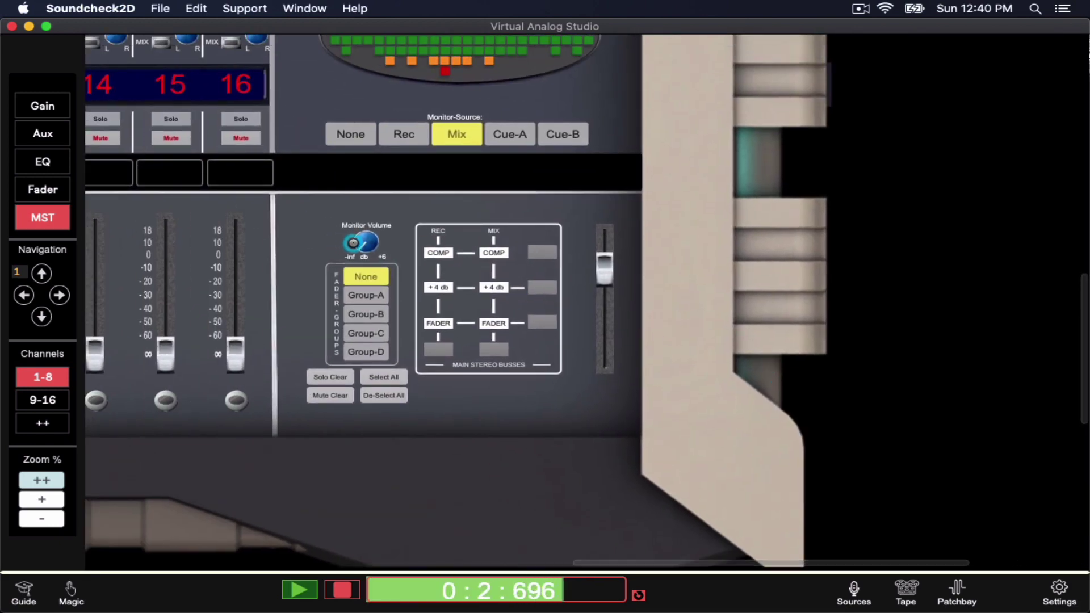
pyautogui.moveTo(367, 236); pyautogui.dragTo(367, 207)
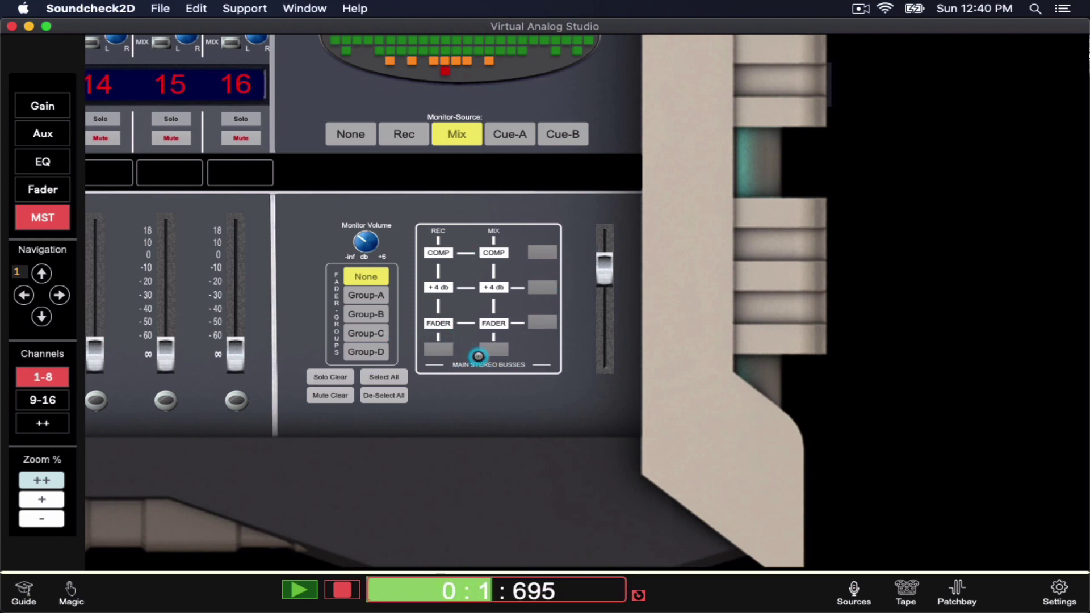
# Select the Mix stereo bus, route it through the master fader, and pull that fader all the way down
pyautogui.click(487, 348)
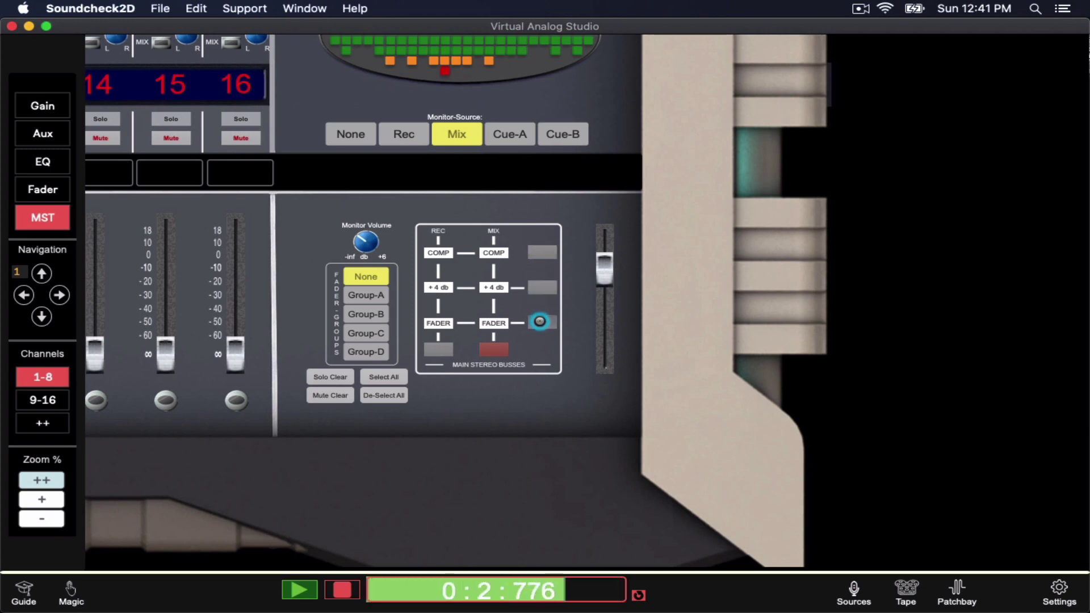
pyautogui.click(539, 322)
pyautogui.moveTo(603, 271); pyautogui.dragTo(602, 389)
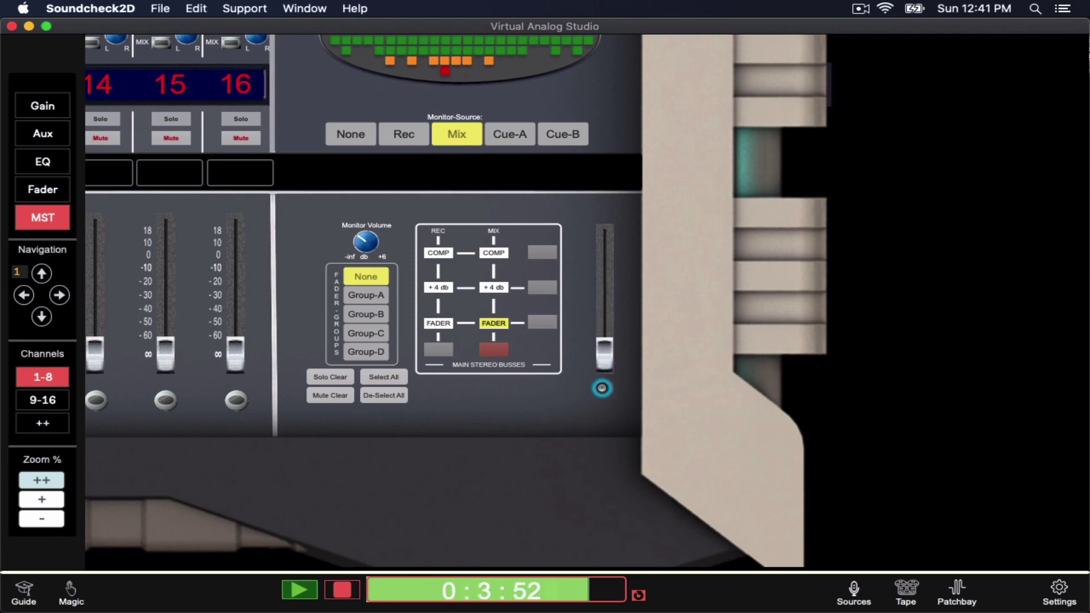
# Check channel 1's Rec and Mix bus assignment and switch the monitor source to Rec
pyautogui.hscroll(-10, 366, 227)
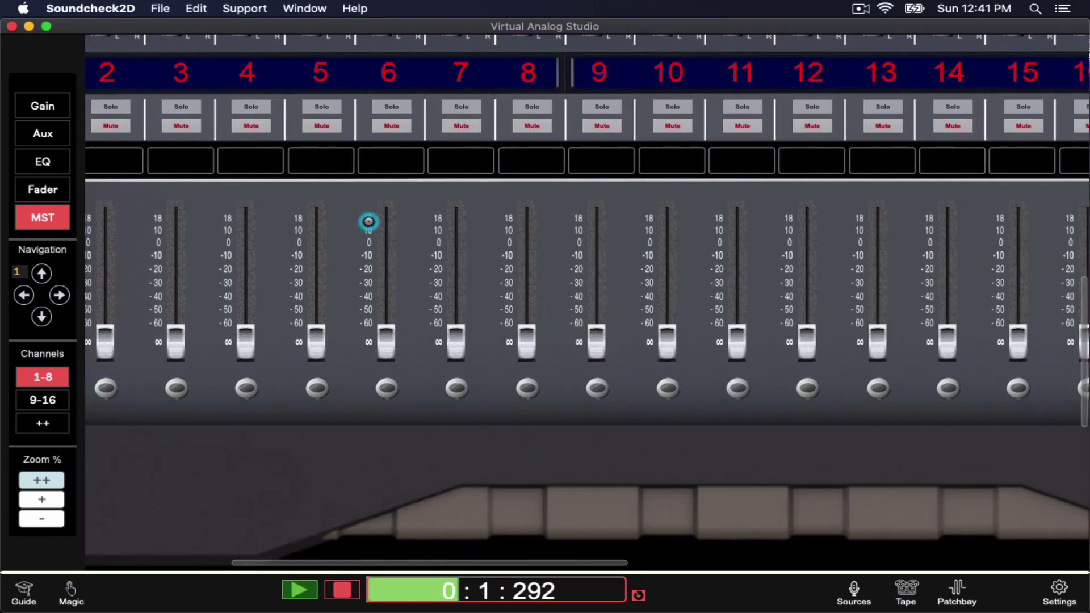
pyautogui.hscroll(-5, 368, 222)
pyautogui.scroll(5, 397, 144)
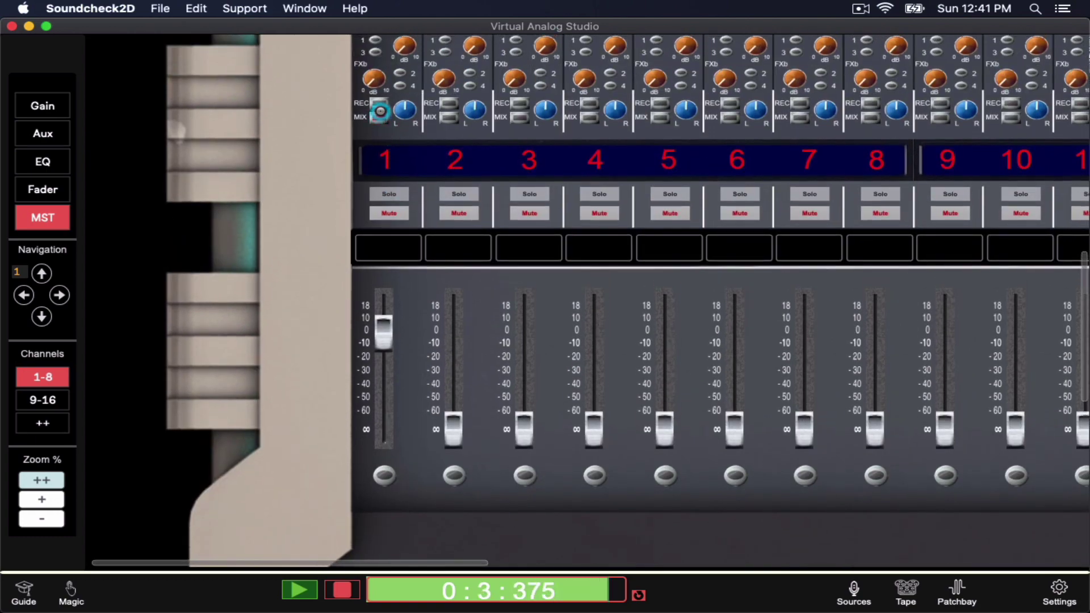
pyautogui.hscroll(15, 496, 282)
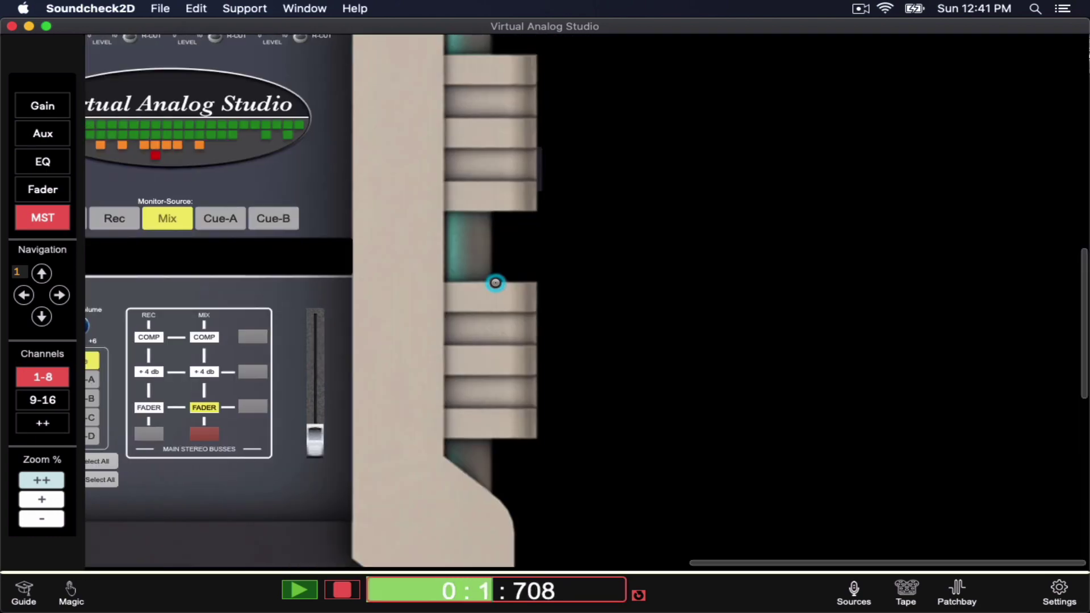
pyautogui.hscroll(-3, 491, 282)
pyautogui.click(300, 185)
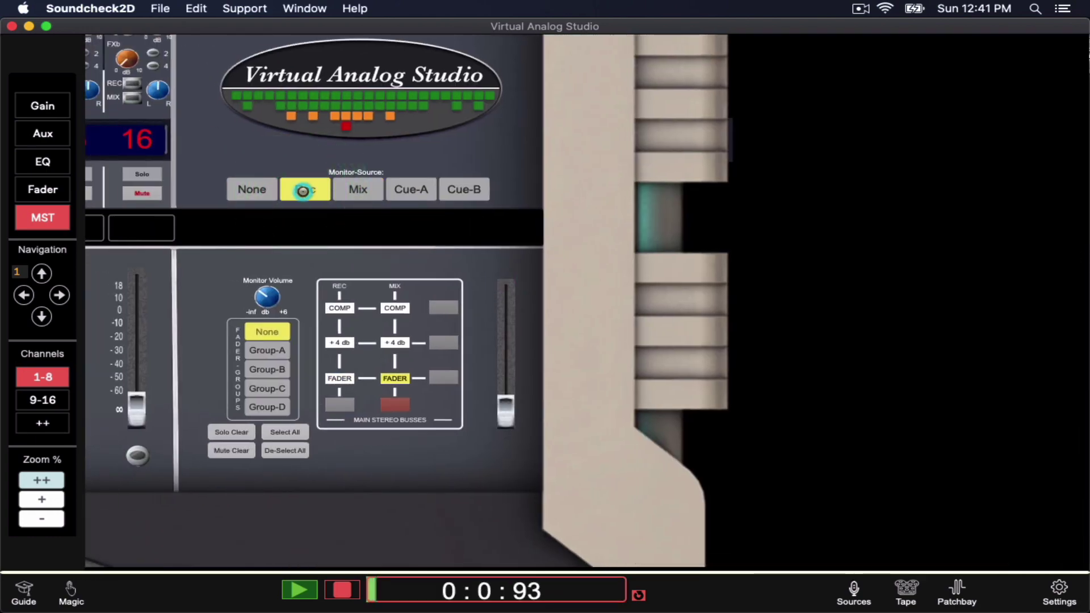
# Select the Rec stereo bus, route it through the master fader, and raise that fader
pyautogui.moveTo(518, 382); pyautogui.dragTo(496, 560)
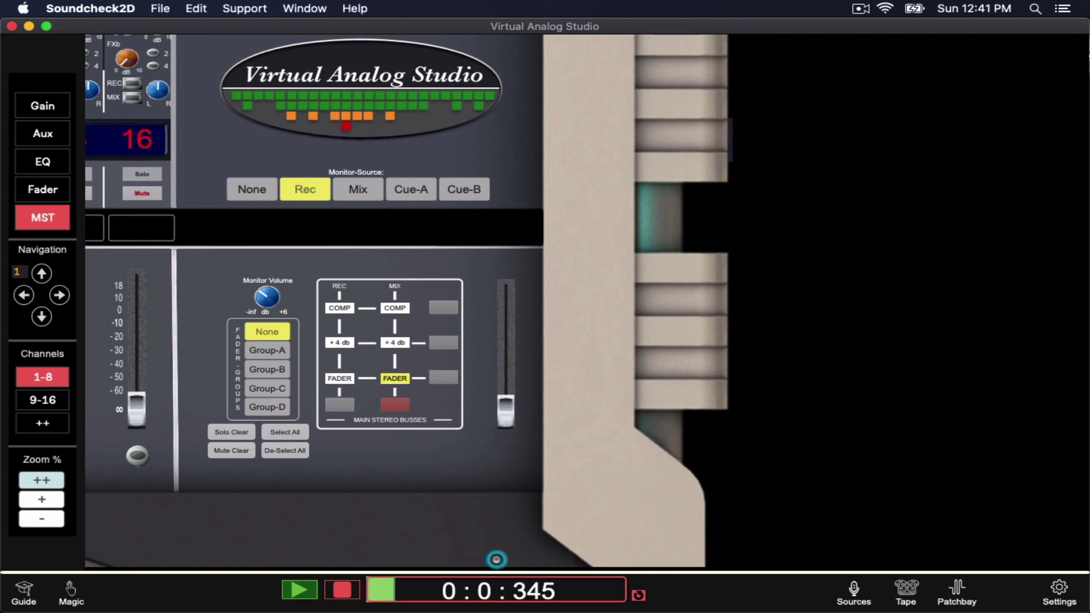
pyautogui.click(343, 404)
pyautogui.click(440, 377)
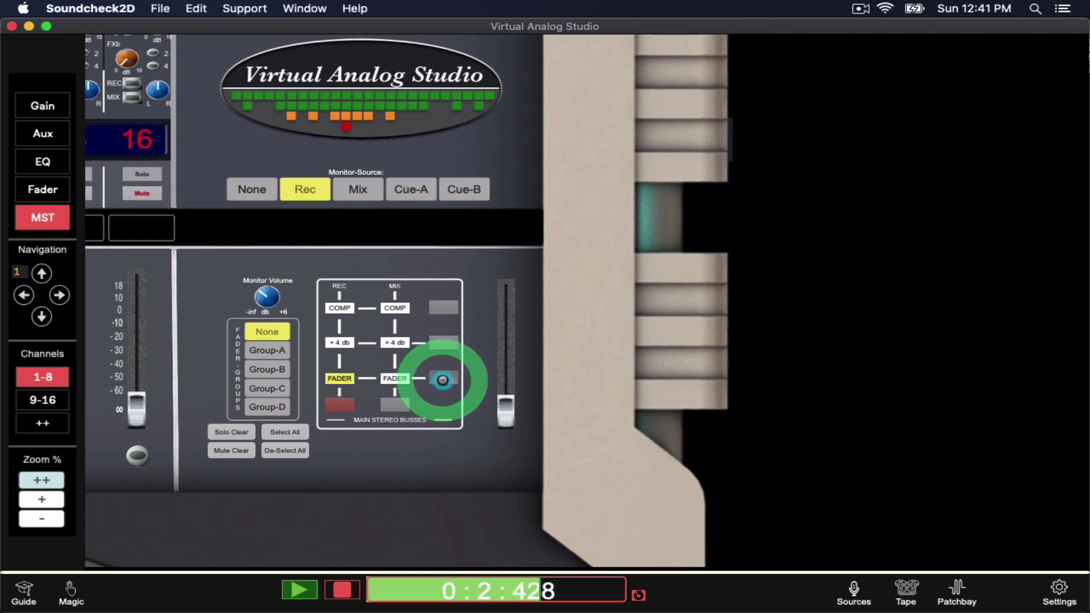
pyautogui.moveTo(501, 403); pyautogui.dragTo(497, 263)
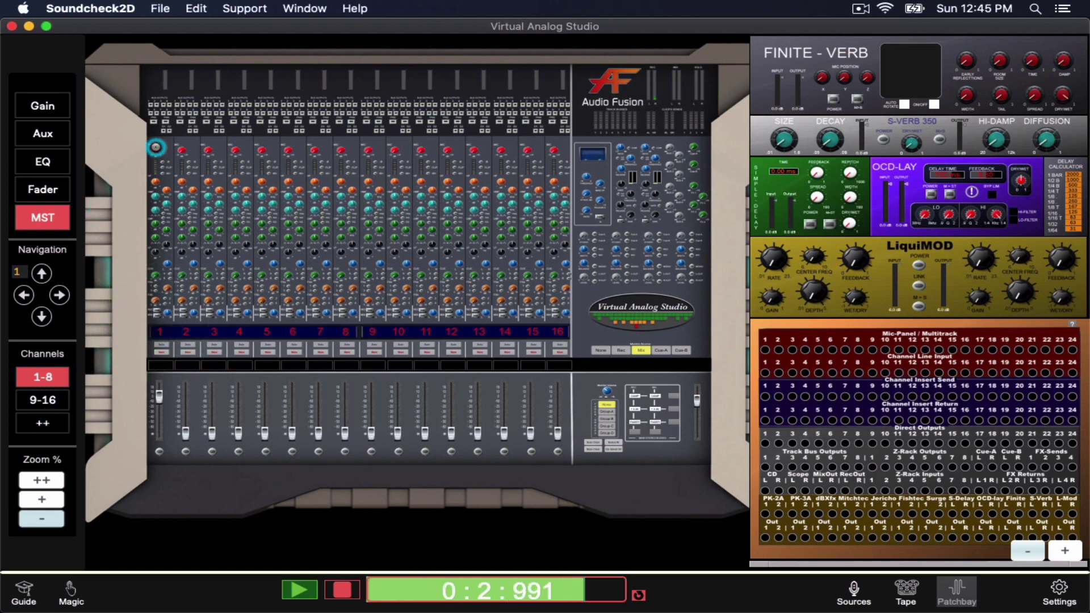
# Assign channel 1 to track bus output 1 in the bus outputs section above the channel strip
pyautogui.click(42, 480)
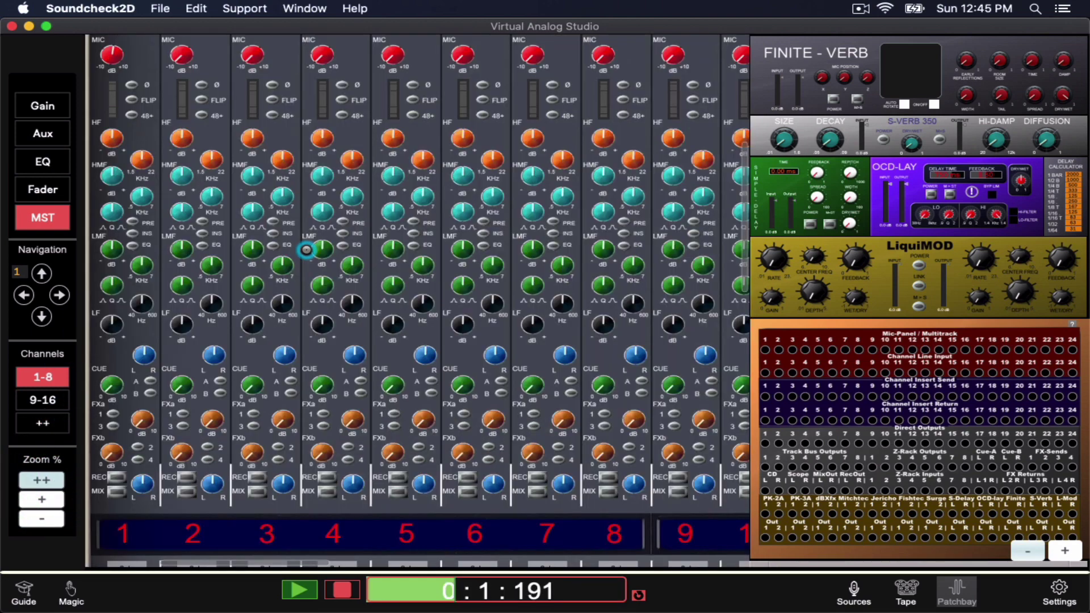
pyautogui.scroll(5, 216, 174)
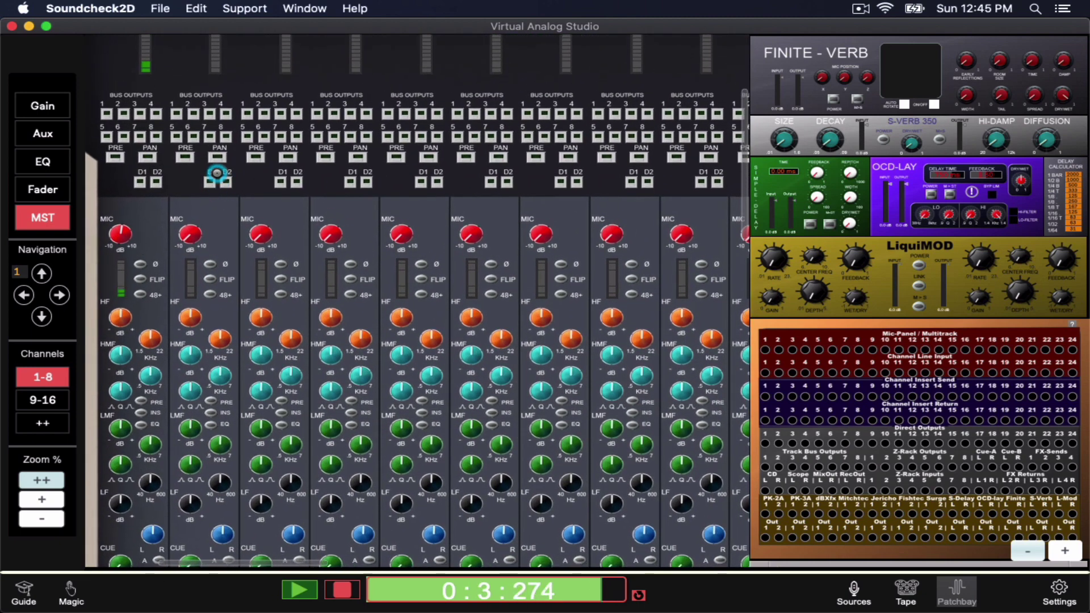
pyautogui.scroll(1, 216, 174)
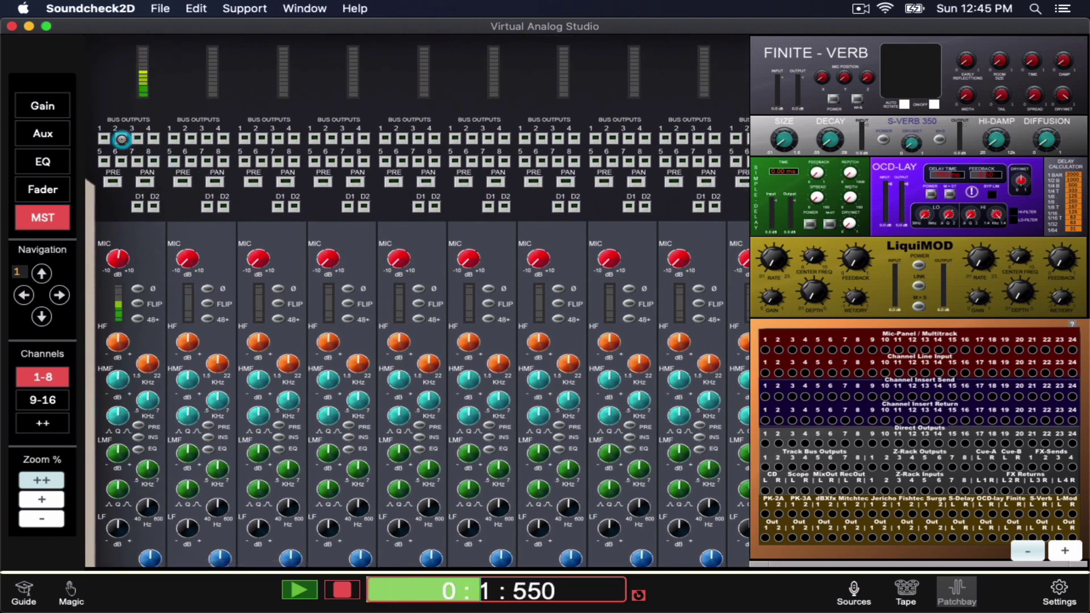
pyautogui.click(103, 138)
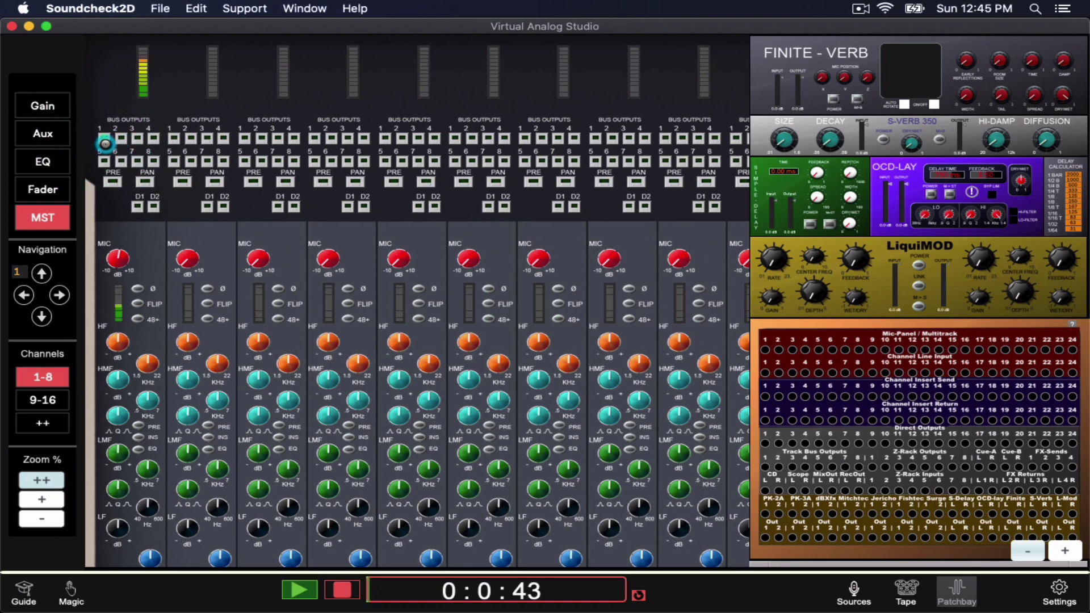
# Adjust the Bus 1 level in the console's master section to about its midpoint
pyautogui.hscroll(2, 105, 143)
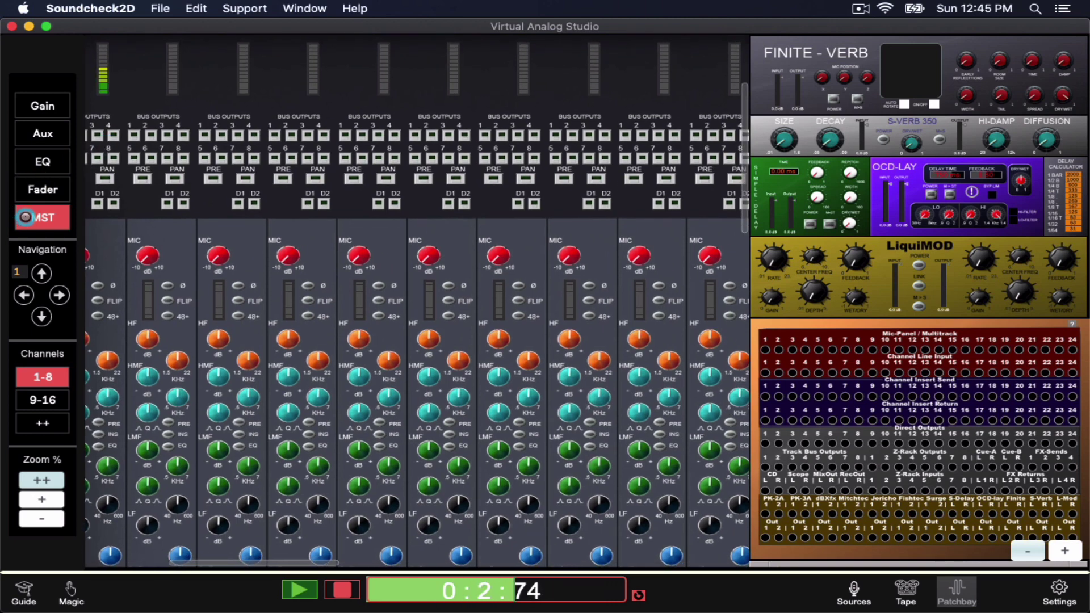
pyautogui.click(29, 216)
pyautogui.scroll(5, 318, 254)
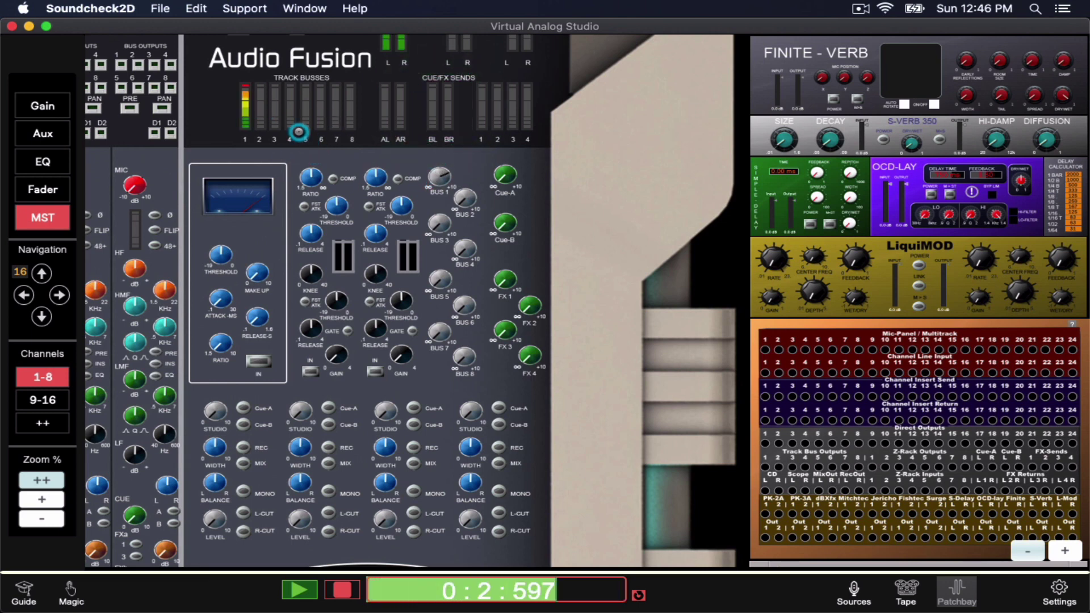
pyautogui.moveTo(424, 171); pyautogui.dragTo(444, 196)
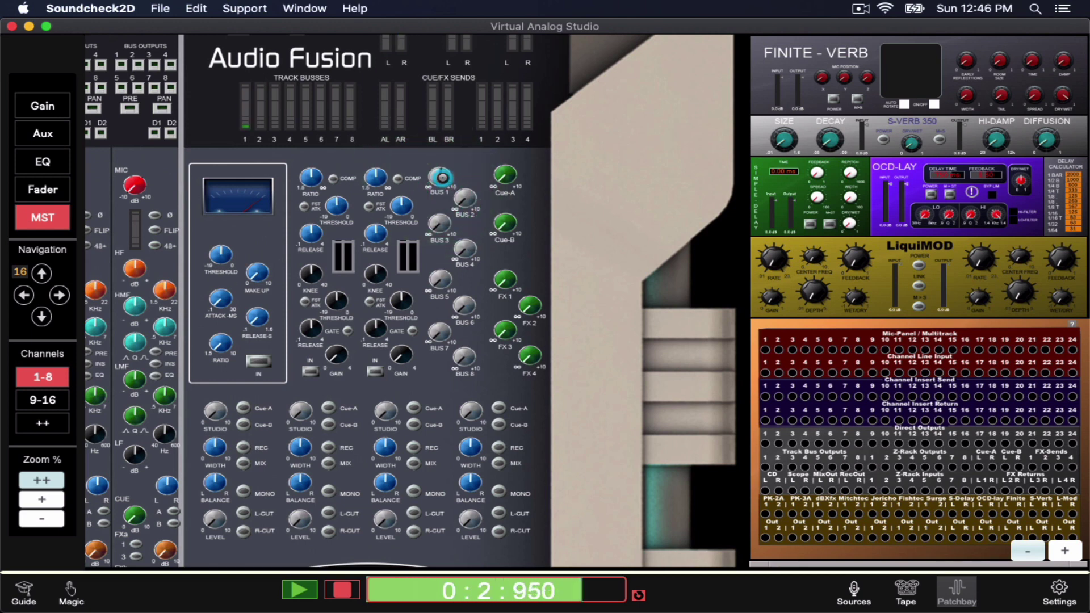
pyautogui.moveTo(423, 219); pyautogui.dragTo(443, 218)
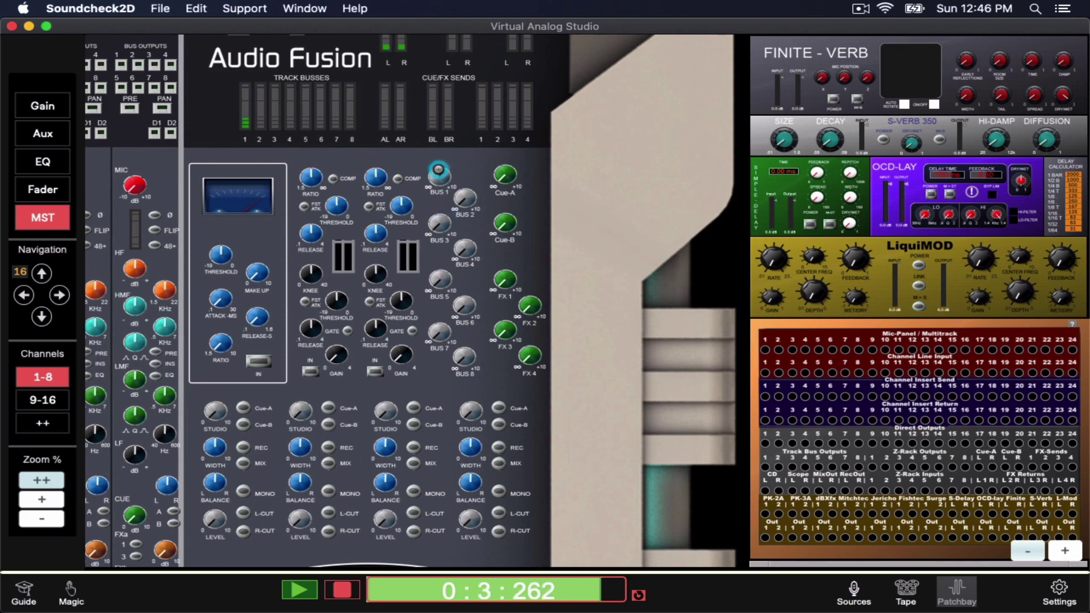
# Enlarge the rack view and patch Track Bus Output 1 into PK-2A input 1
pyautogui.click(1068, 551)
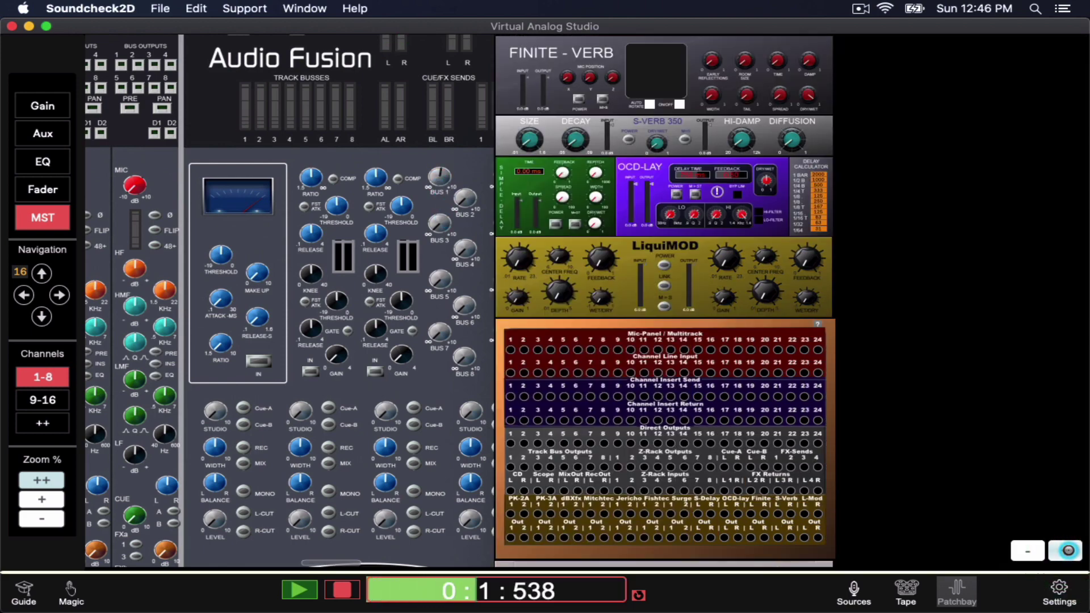
pyautogui.scroll(-5, 810, 356)
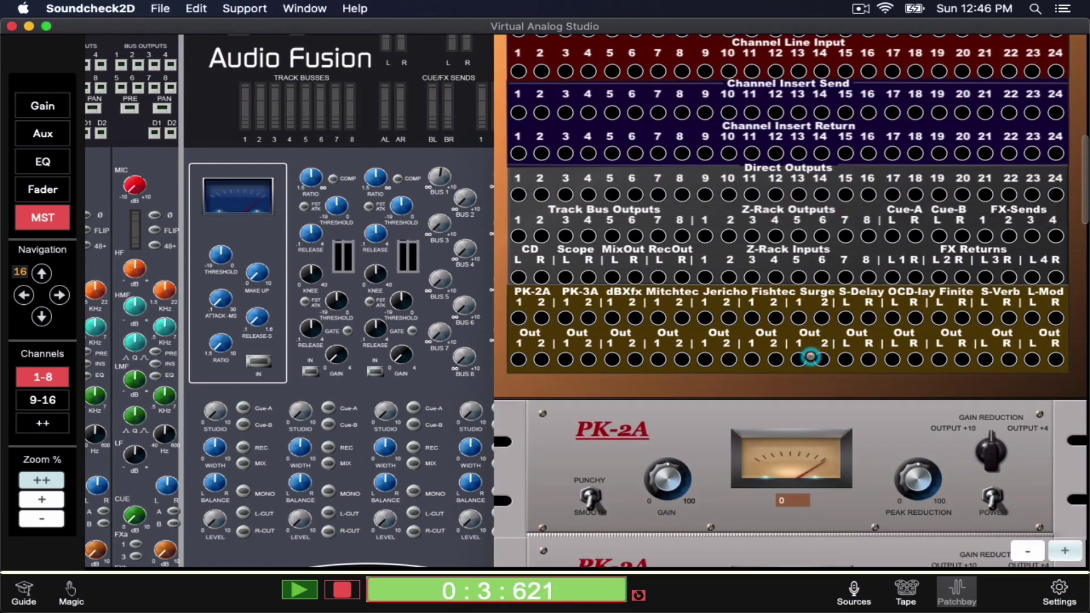
pyautogui.scroll(3, 810, 356)
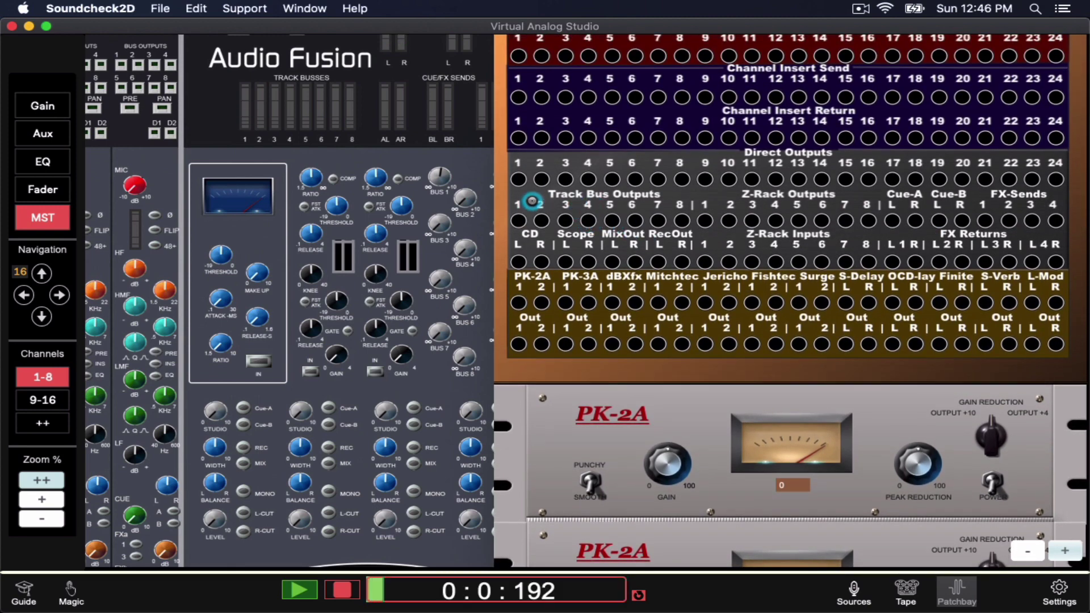
pyautogui.click(520, 212)
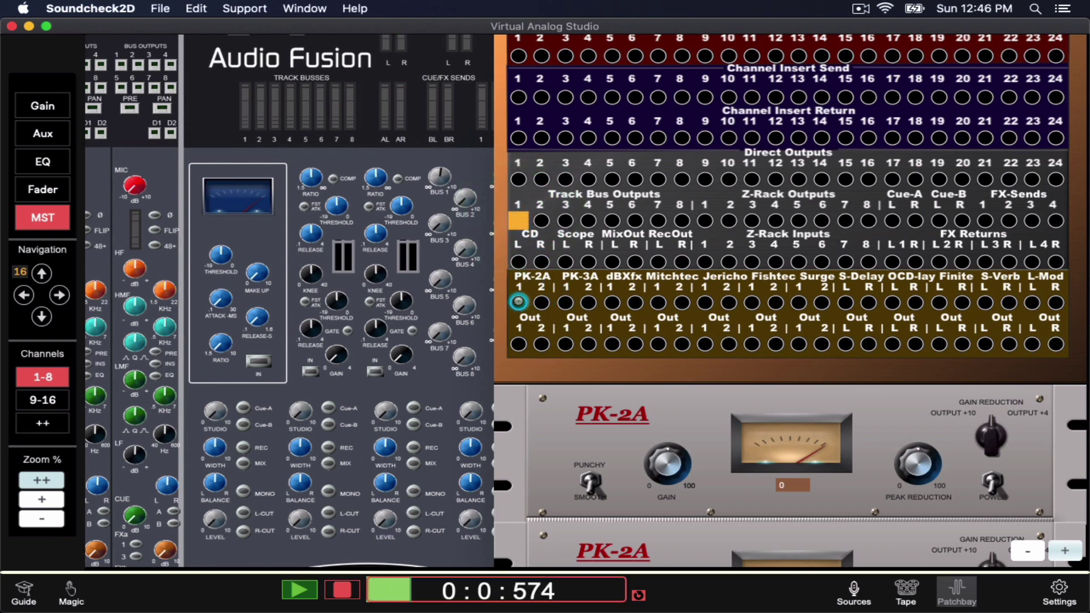
pyautogui.click(518, 301)
# Patch PK-2A output 1 into Channel Line Input 2 and power on the first PK-2A compressor
pyautogui.click(519, 344)
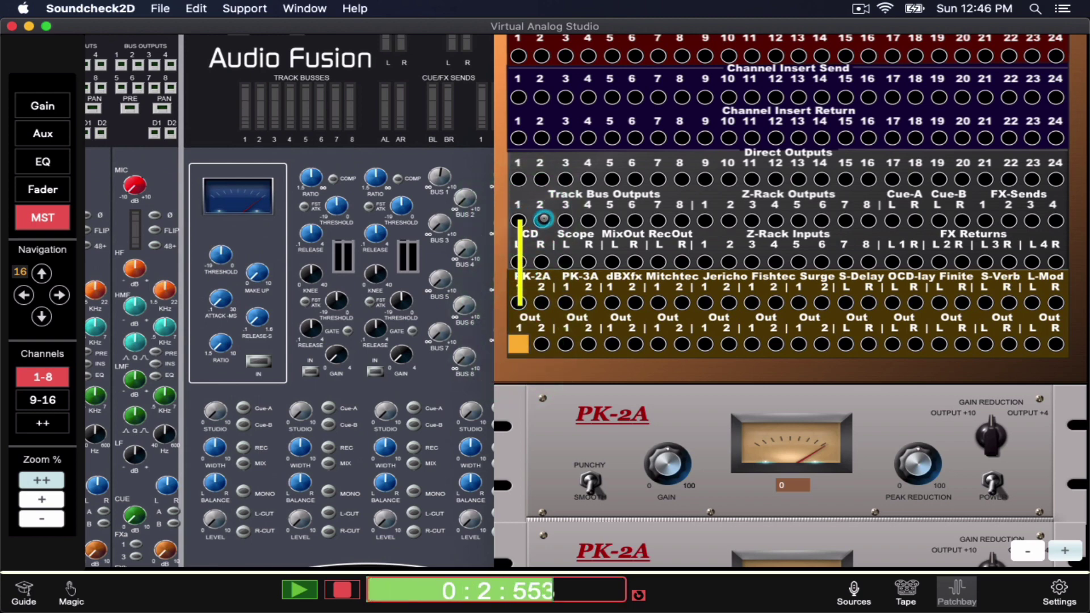
pyautogui.scroll(2, 543, 218)
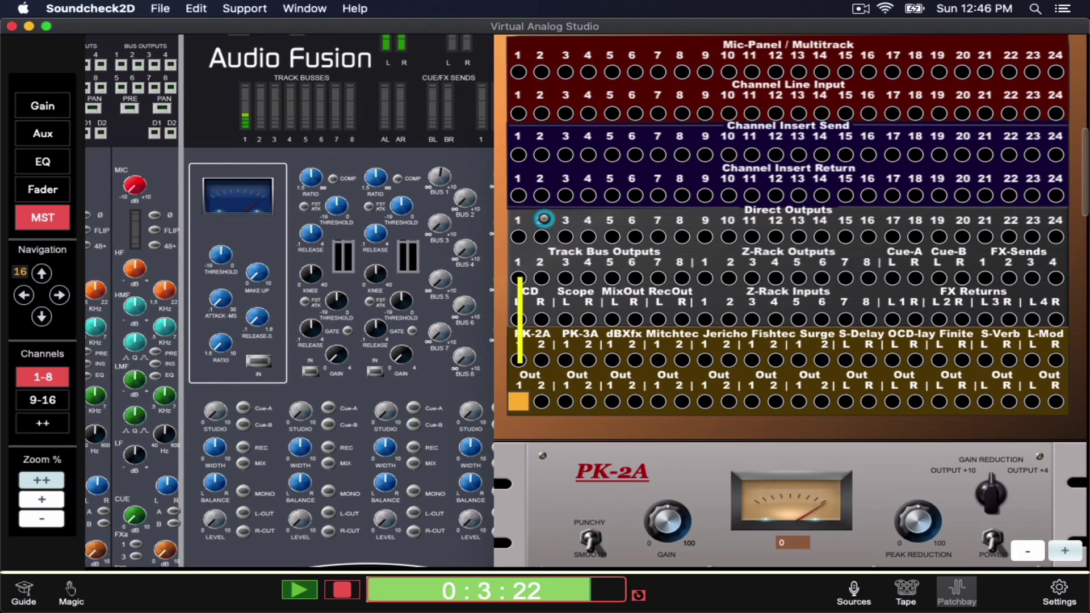
pyautogui.click(541, 115)
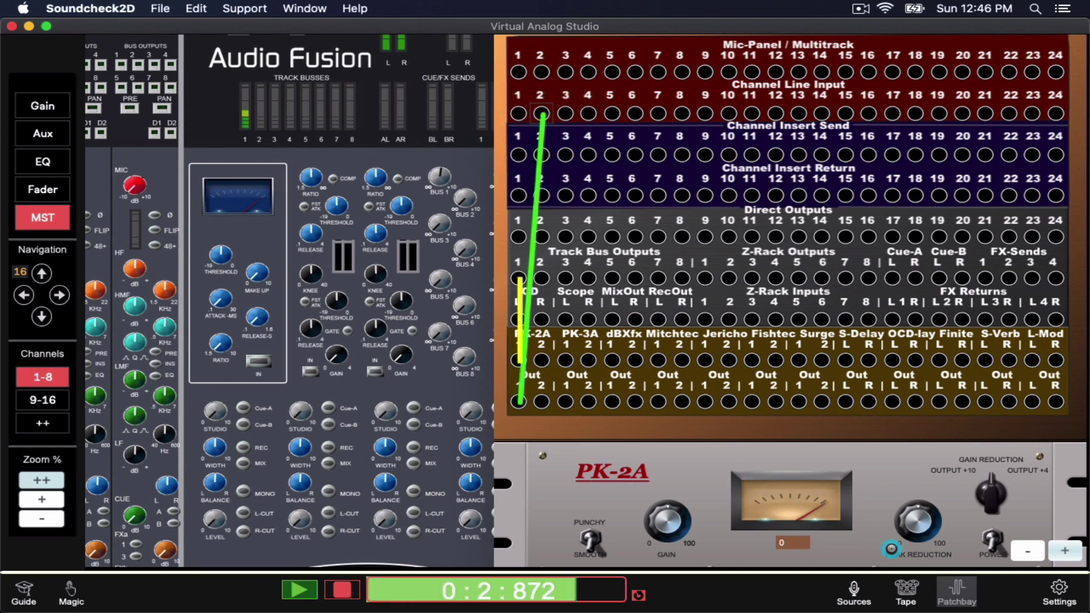
pyautogui.click(994, 548)
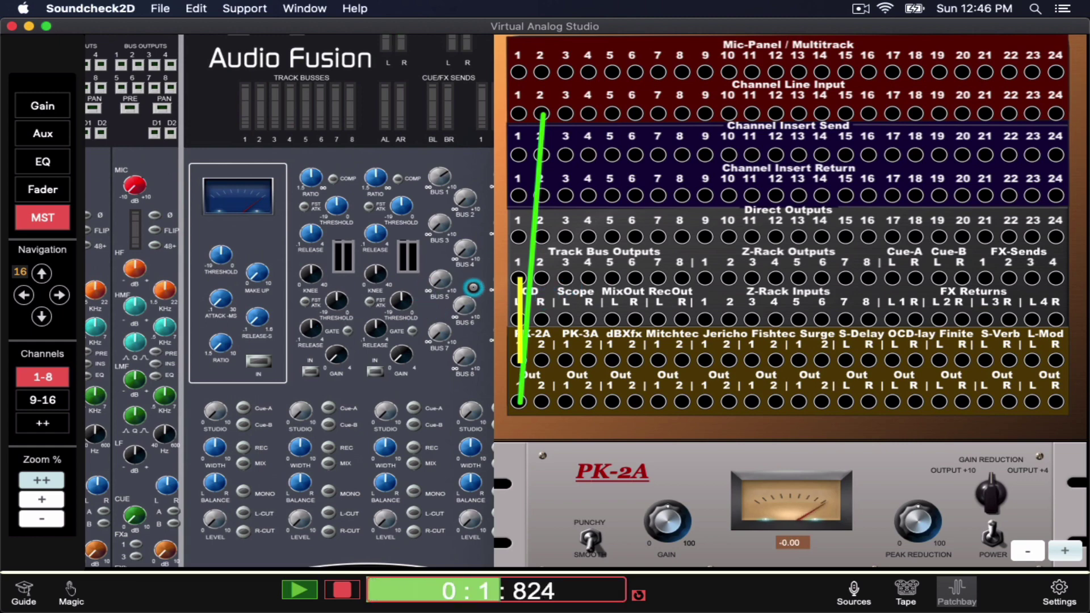
# Set channel 2's bus send to pre-fader and assign the channel to track bus output 2
pyautogui.hscroll(-10, 189, 176)
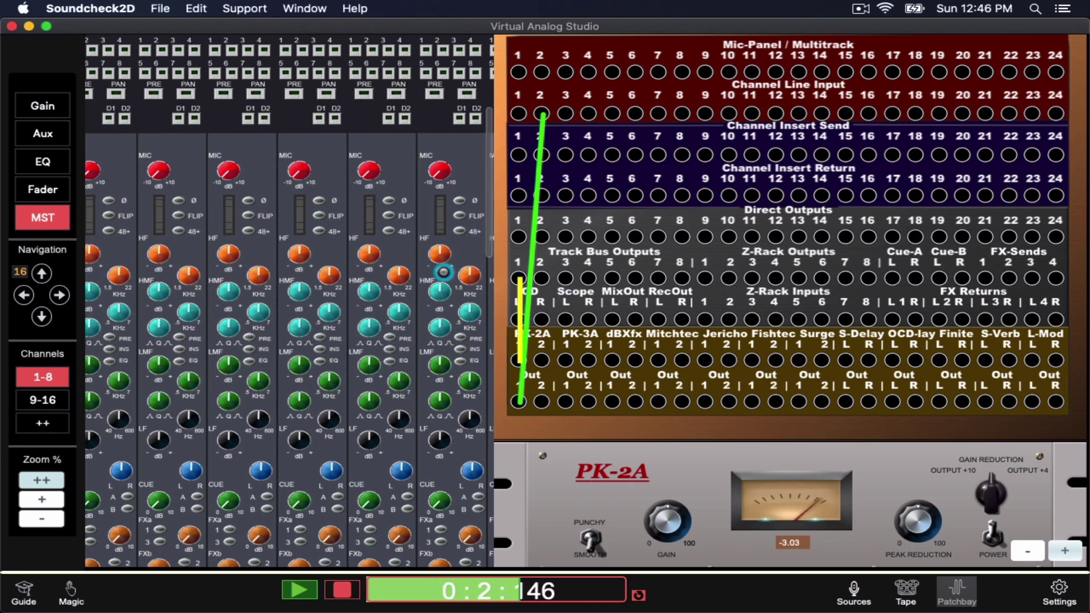
pyautogui.hscroll(5, 362, 250)
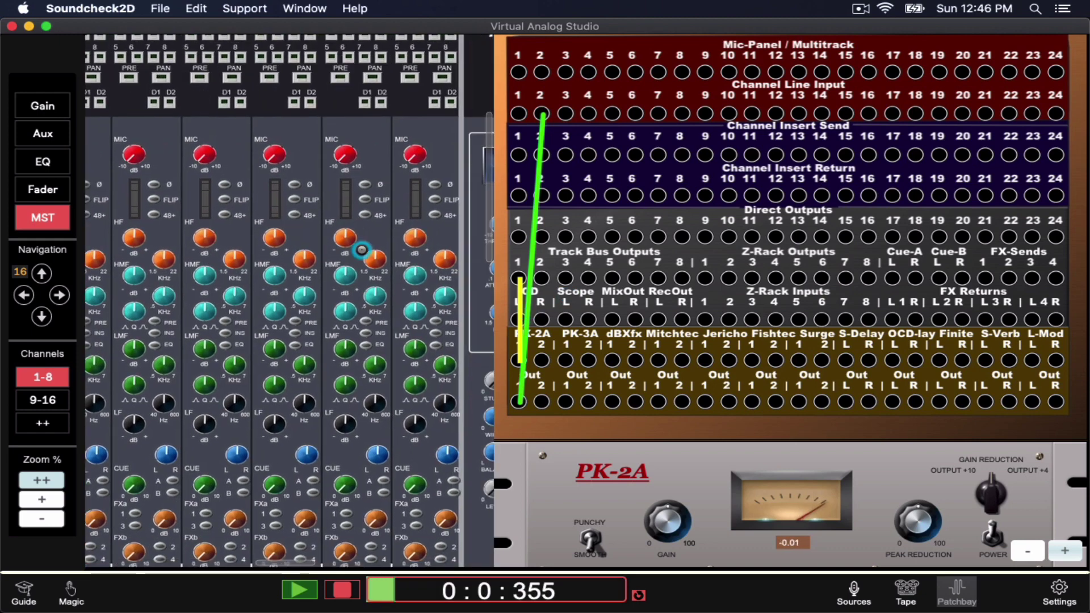
pyautogui.hscroll(-10, 362, 250)
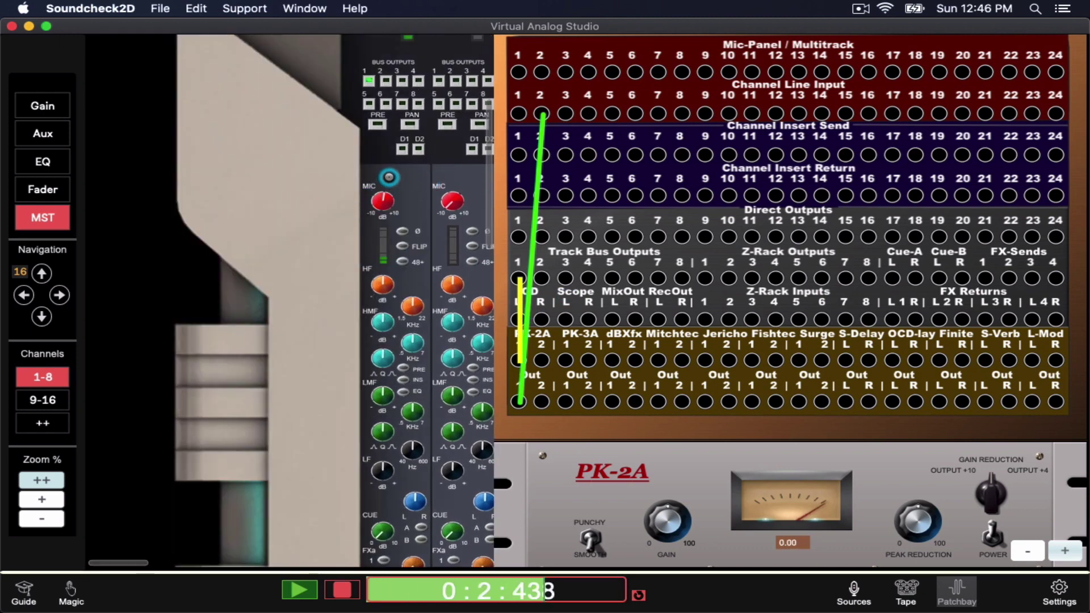
pyautogui.hscroll(4, 359, 162)
pyautogui.scroll(3, 359, 162)
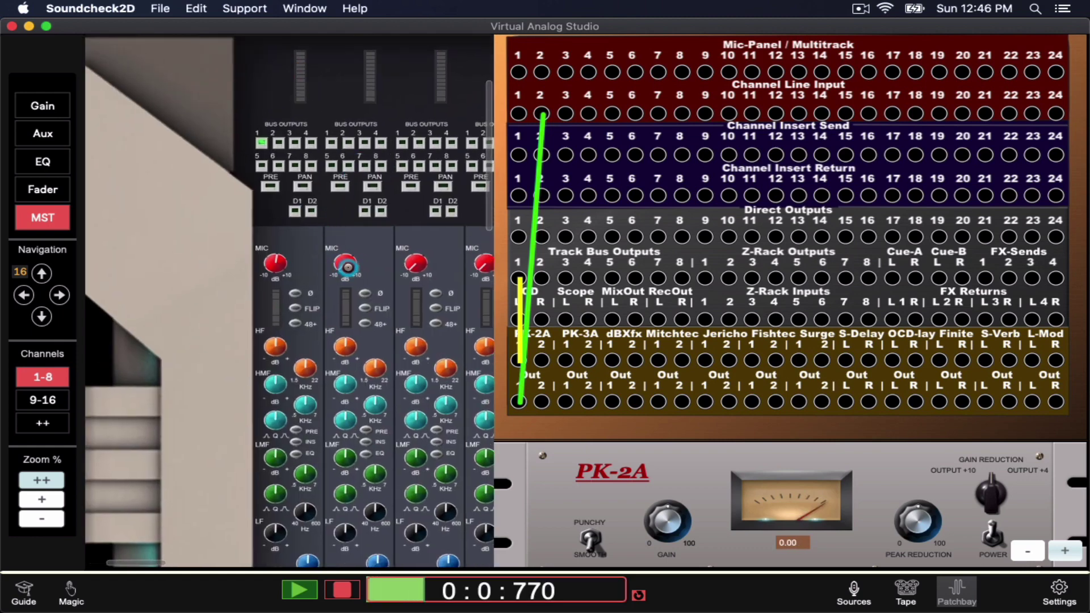
pyautogui.click(356, 107)
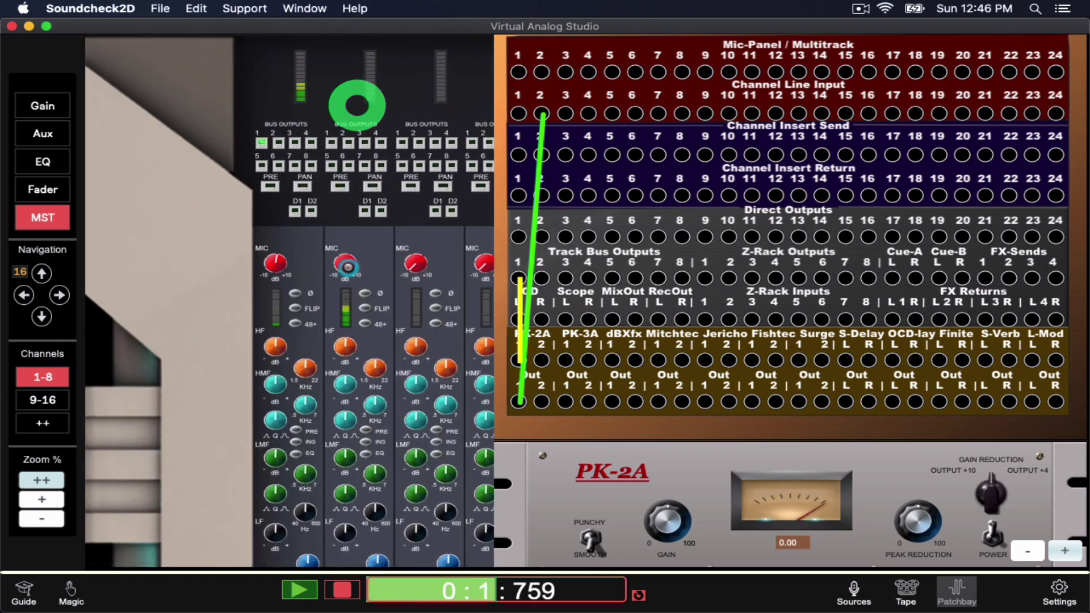
pyautogui.click(341, 183)
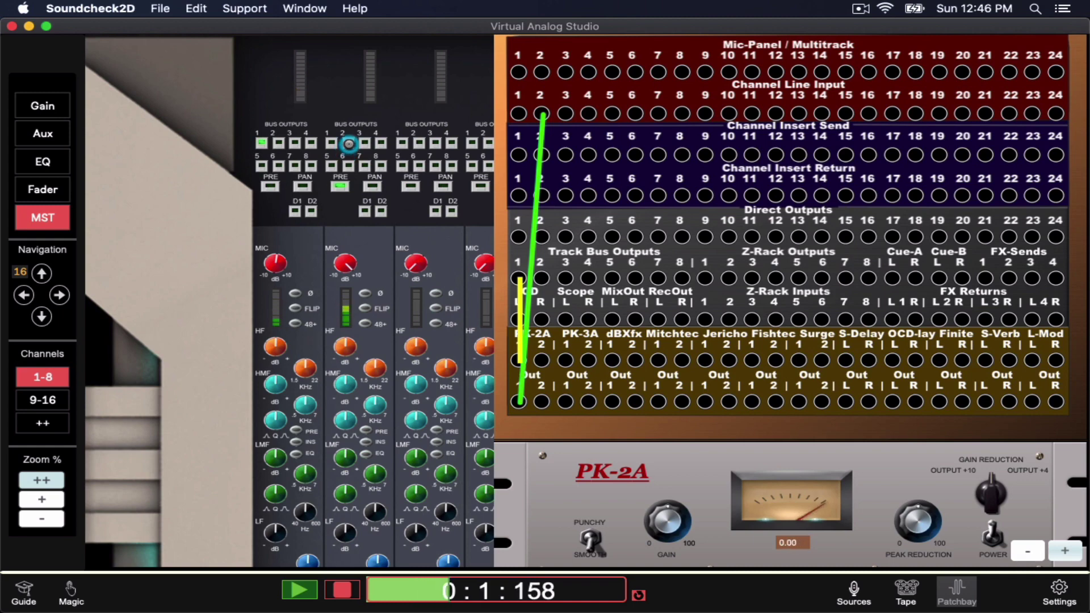
pyautogui.click(348, 144)
# Raise the Bus 2 level in the console's master section
pyautogui.click(53, 216)
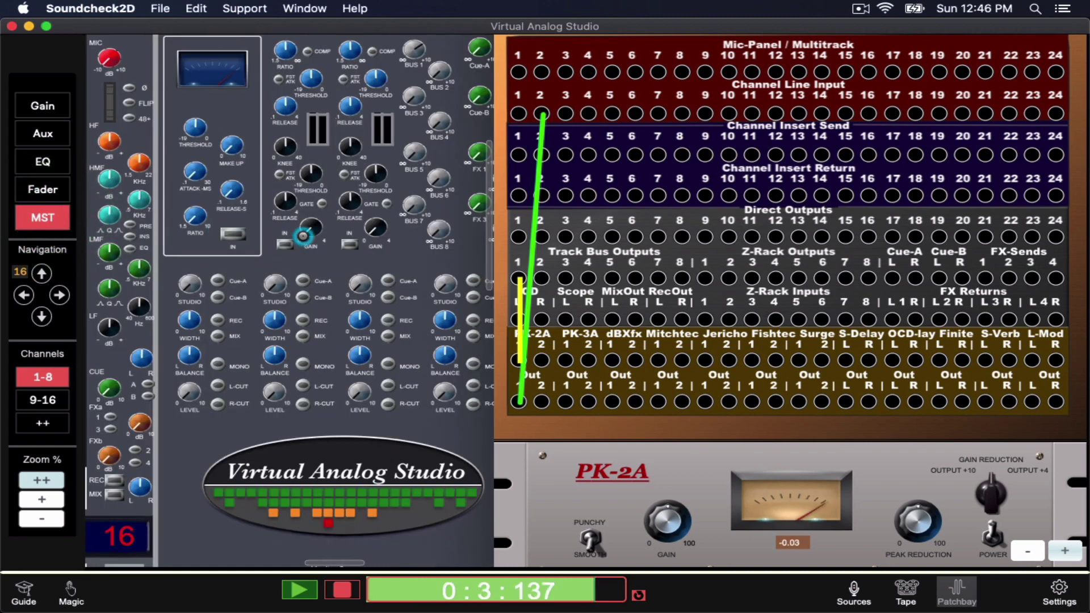
pyautogui.scroll(3, 429, 92)
pyautogui.scroll(1, 430, 97)
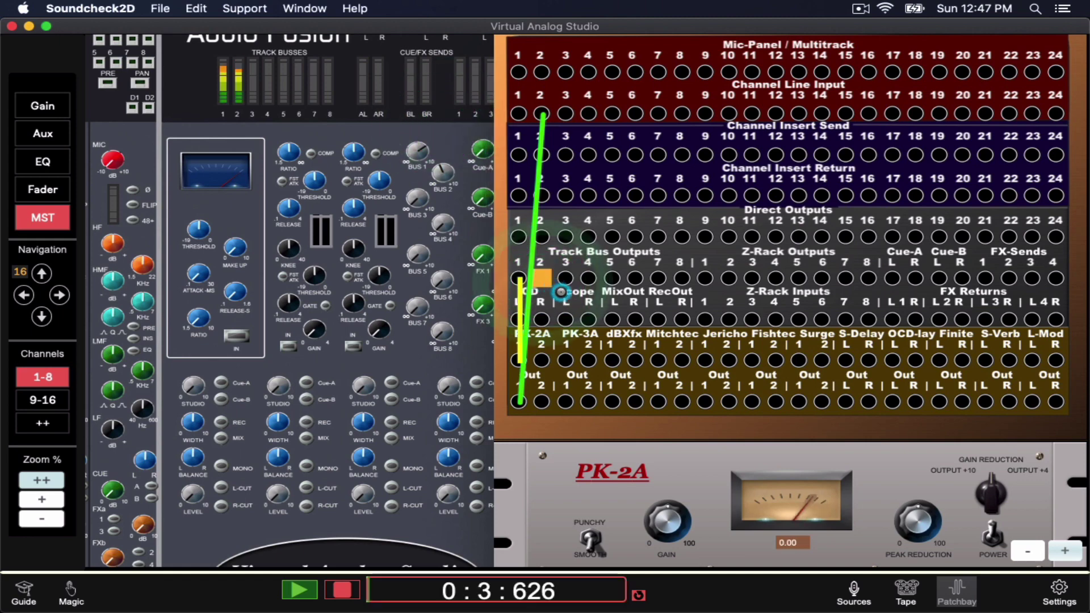
# Patch Track Bus Output 2 into PK-3A input 1, and PK-3A output 1 into the left side of FX Return 1
pyautogui.click(565, 360)
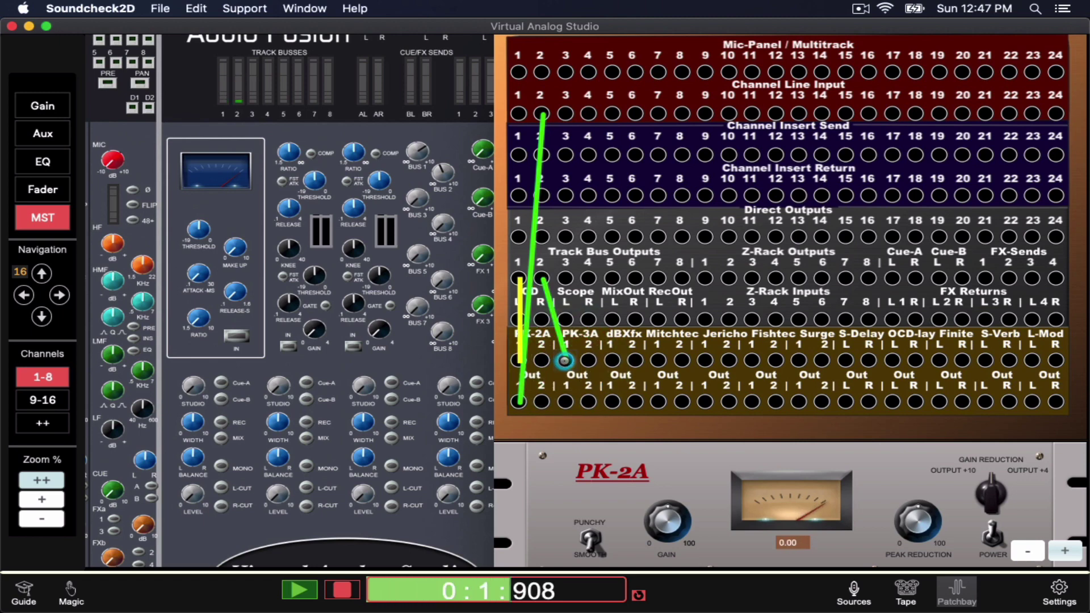
pyautogui.click(563, 403)
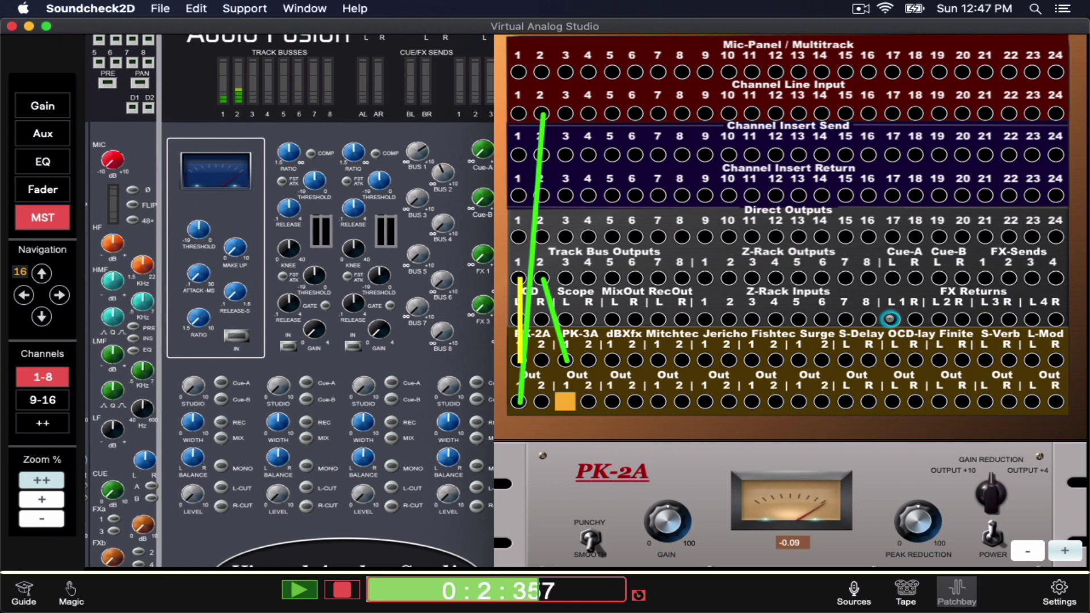
pyautogui.click(889, 319)
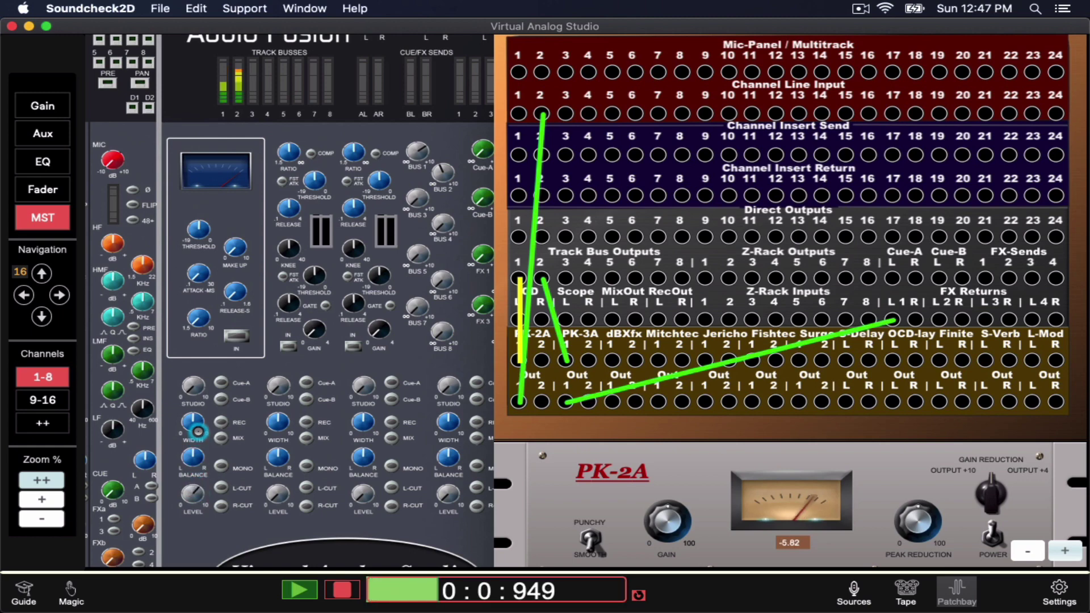
# Raise the level of FX Return 1 and assign that return to the Mix bus
pyautogui.scroll(3, 309, 316)
pyautogui.hscroll(2, 310, 317)
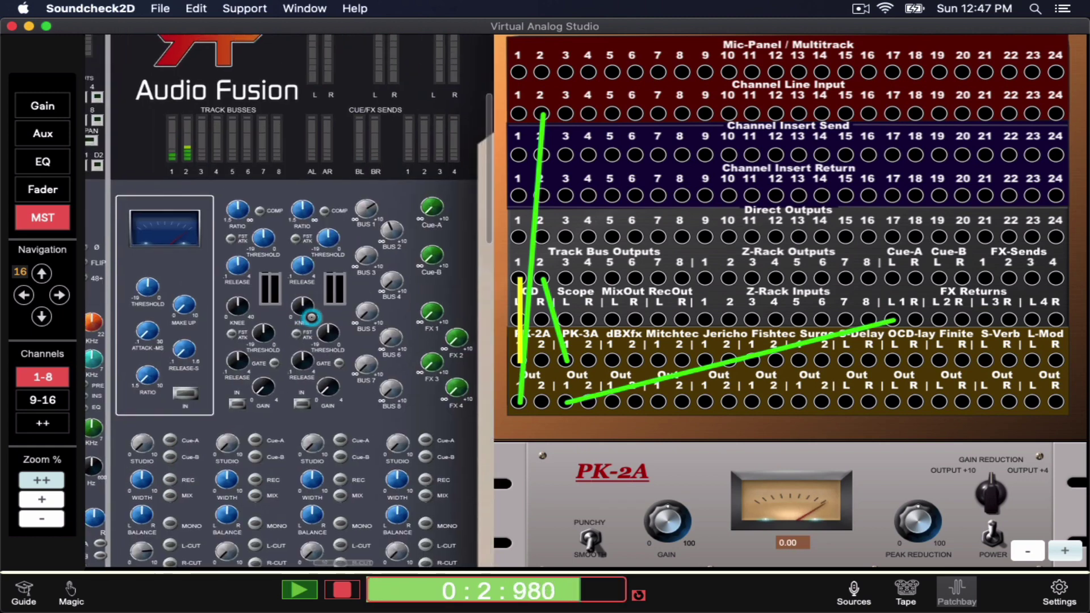
pyautogui.scroll(2, 311, 318)
pyautogui.hscroll(-1, 311, 318)
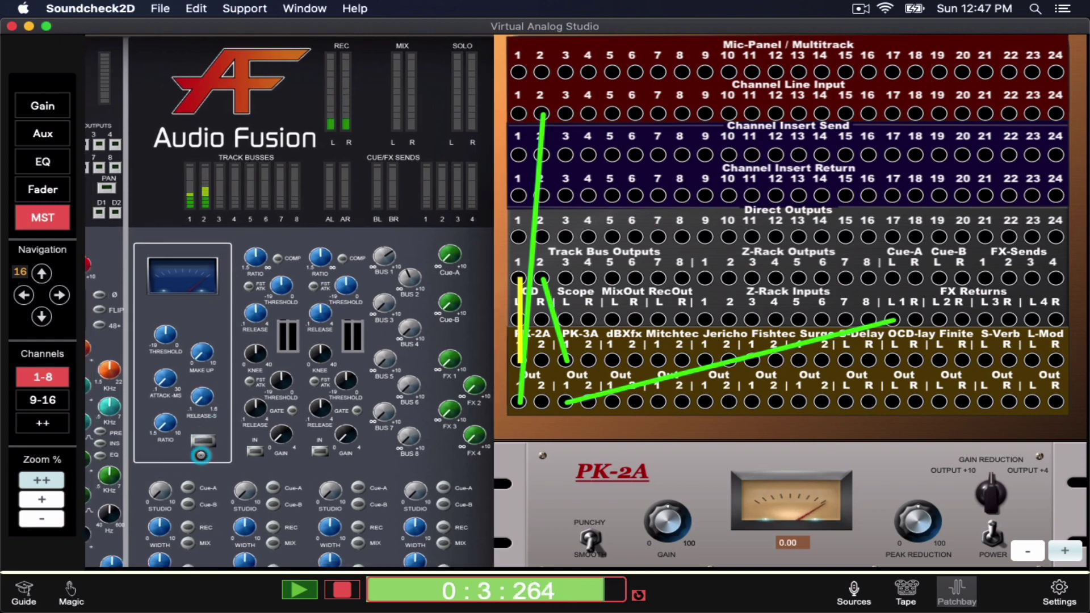
pyautogui.click(189, 538)
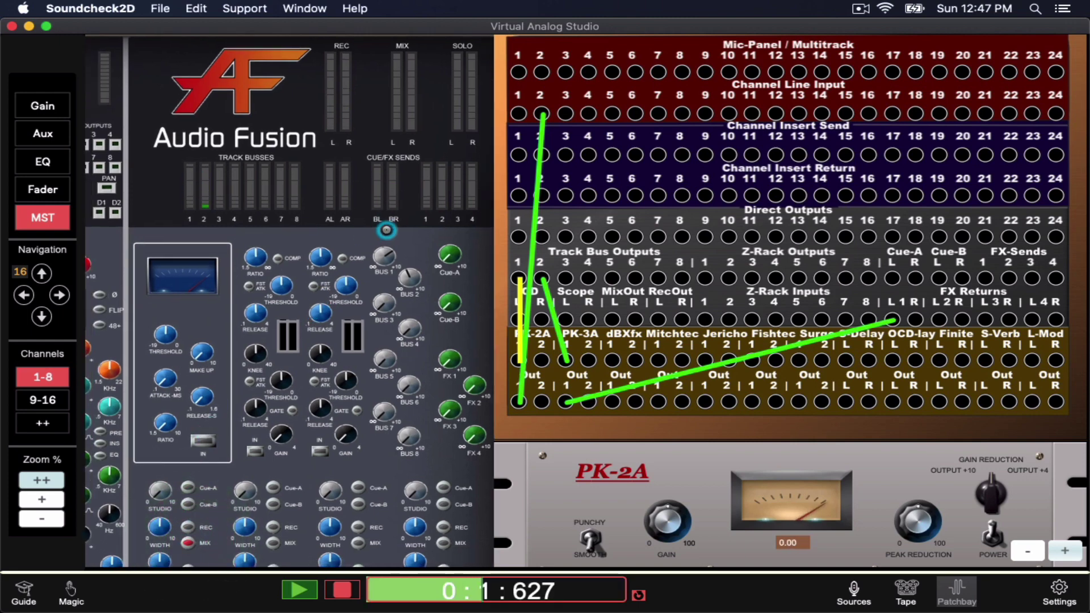
# Power on the first PK-3A compressor in the effects rack
pyautogui.scroll(-1, 396, 167)
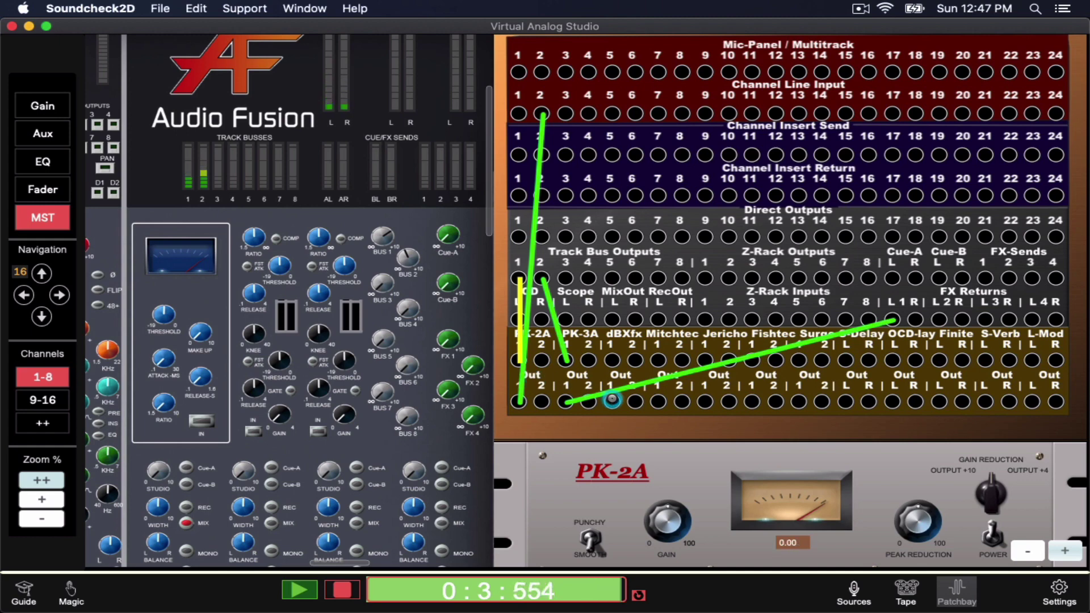
pyautogui.scroll(-5, 612, 399)
pyautogui.scroll(-3, 612, 399)
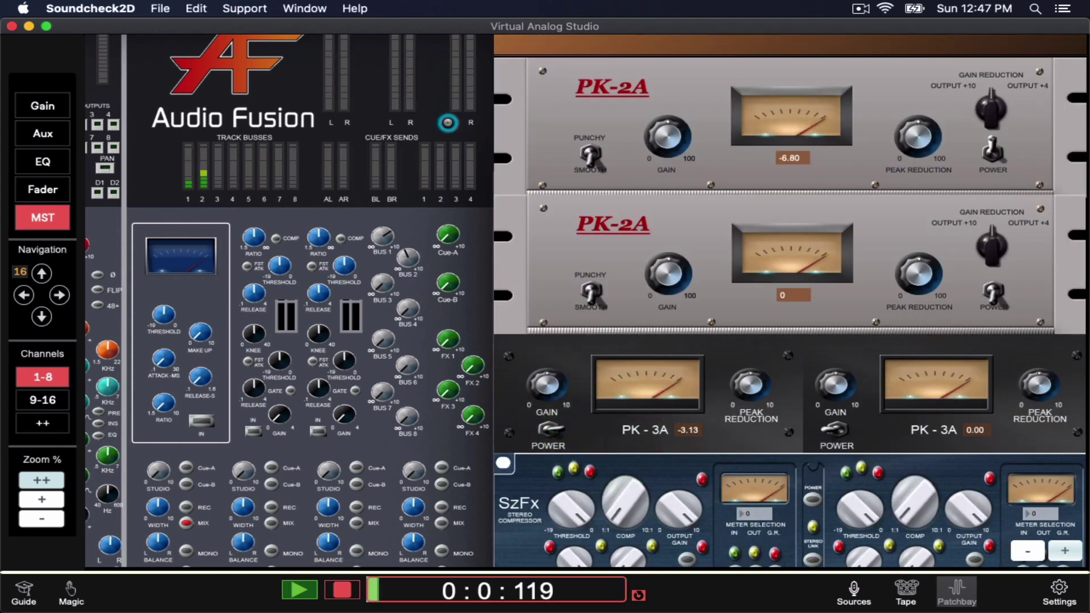
# Raise the Bus 2 level further and check the signal on the track bus and Mix meters
pyautogui.scroll(4, 741, 230)
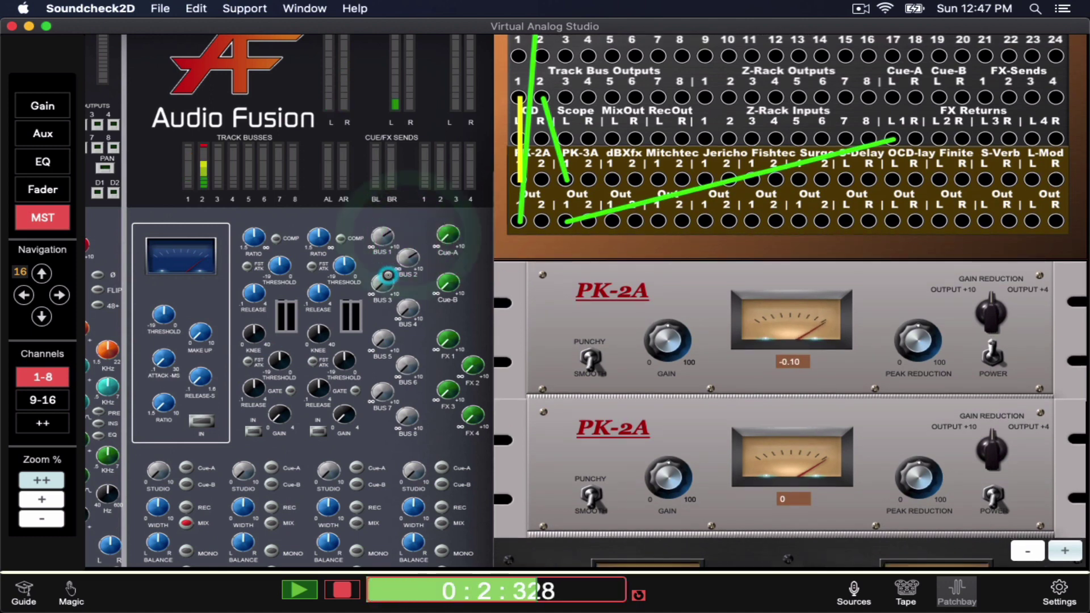
pyautogui.scroll(-3, 408, 238)
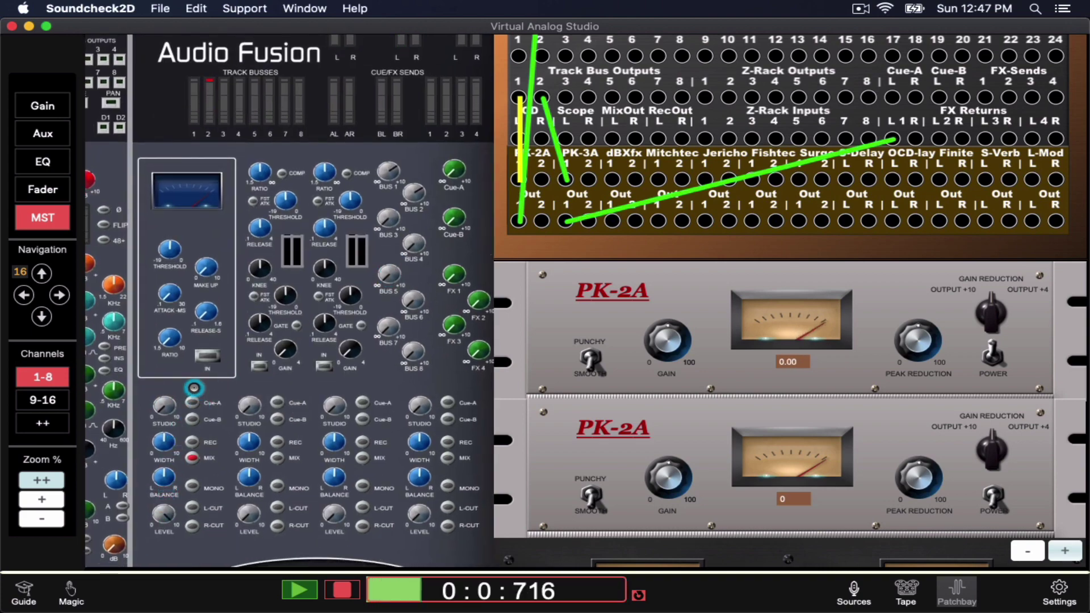
pyautogui.scroll(4, 419, 247)
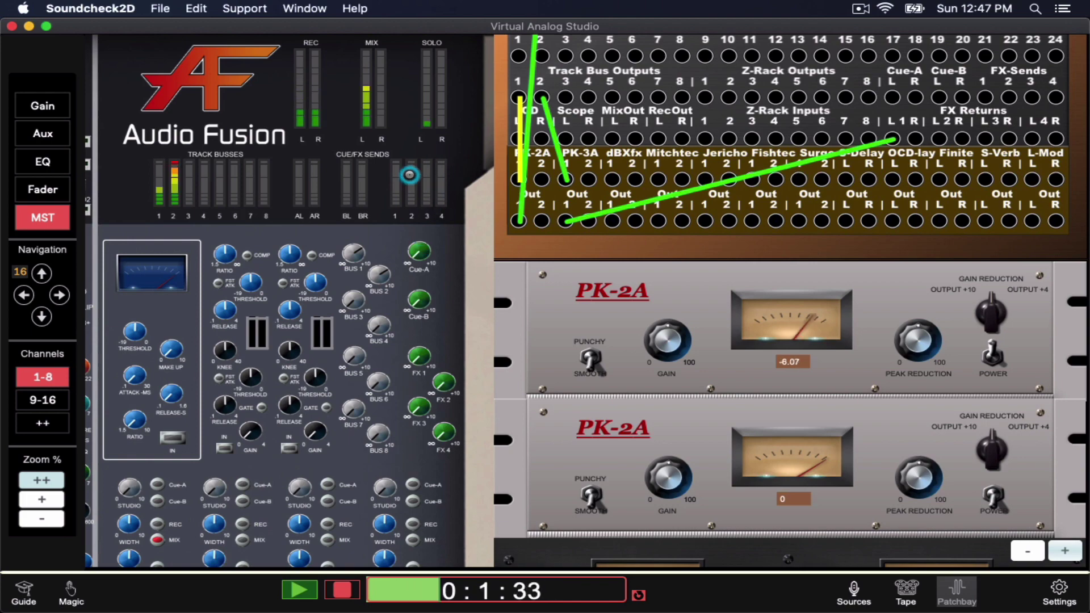
# Examine the console's master section and monitor controls, the patchbay connections, and the PK-2A and PK-3A compressors
pyautogui.scroll(-9, 282, 403)
pyautogui.scroll(-7, 273, 454)
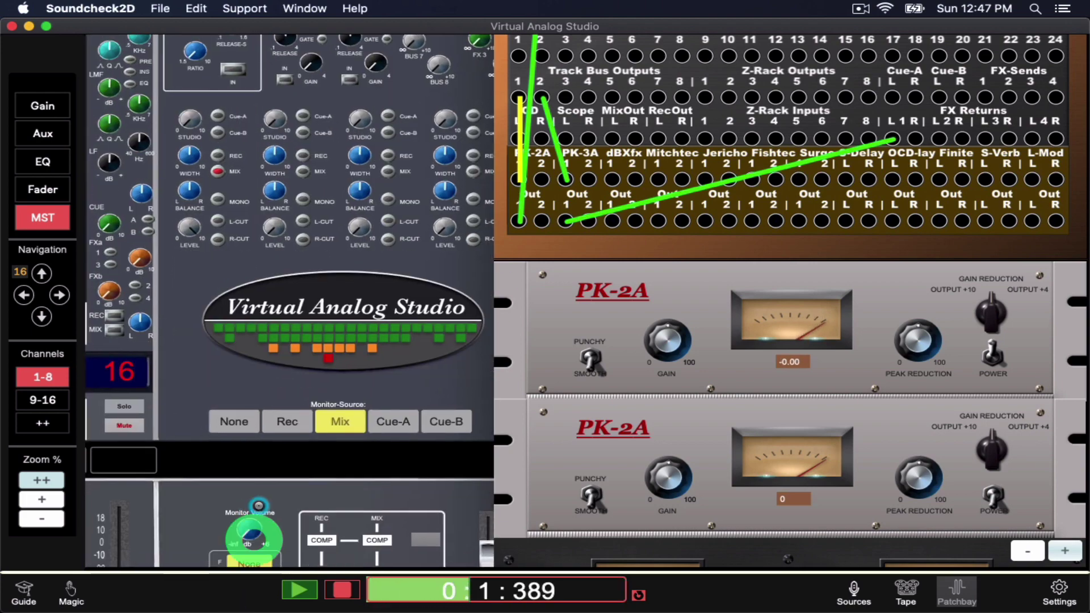
pyautogui.scroll(10, 360, 201)
pyautogui.scroll(3, 360, 201)
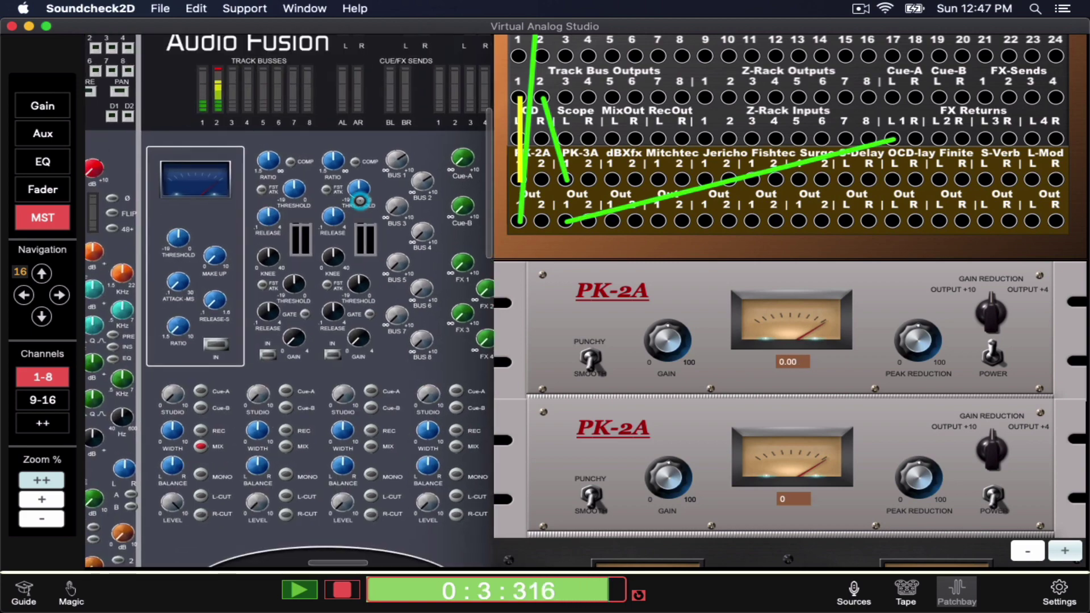
pyautogui.scroll(6, 750, 180)
pyautogui.scroll(3, 751, 183)
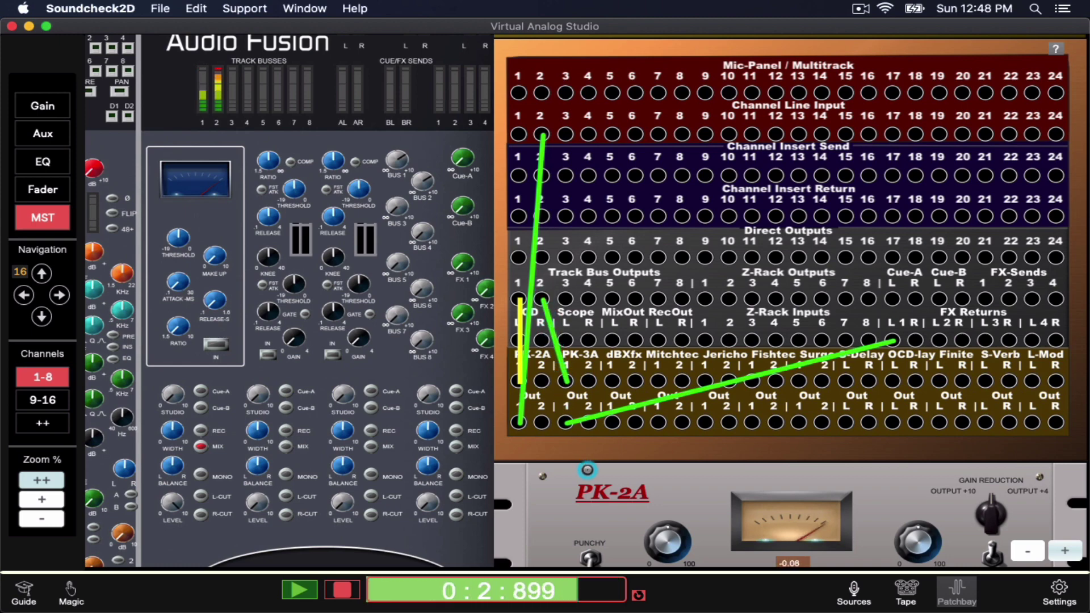
pyautogui.scroll(-10, 587, 470)
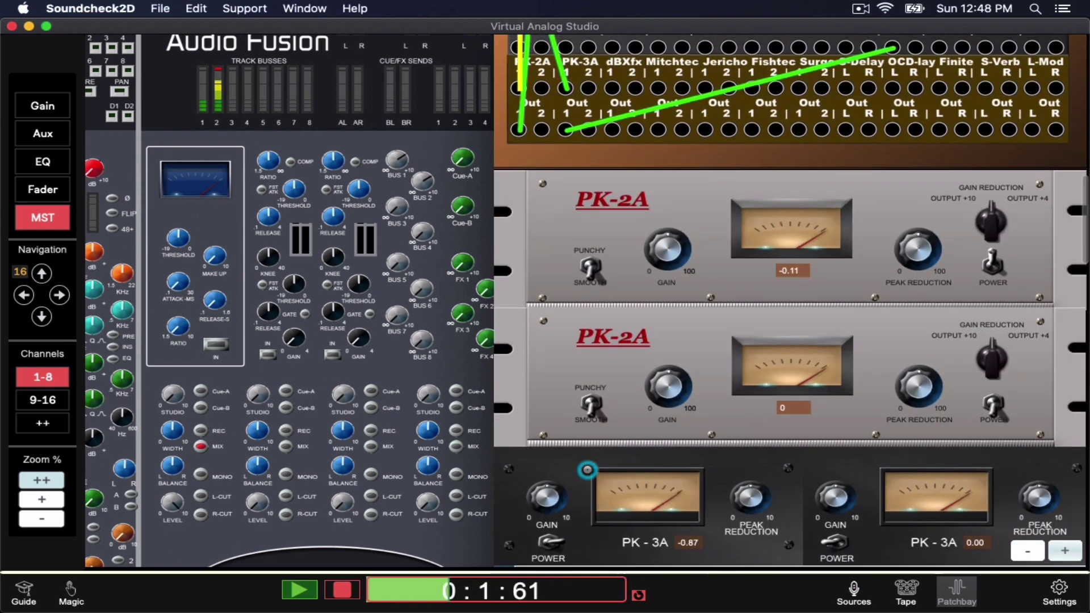
pyautogui.scroll(8, 587, 469)
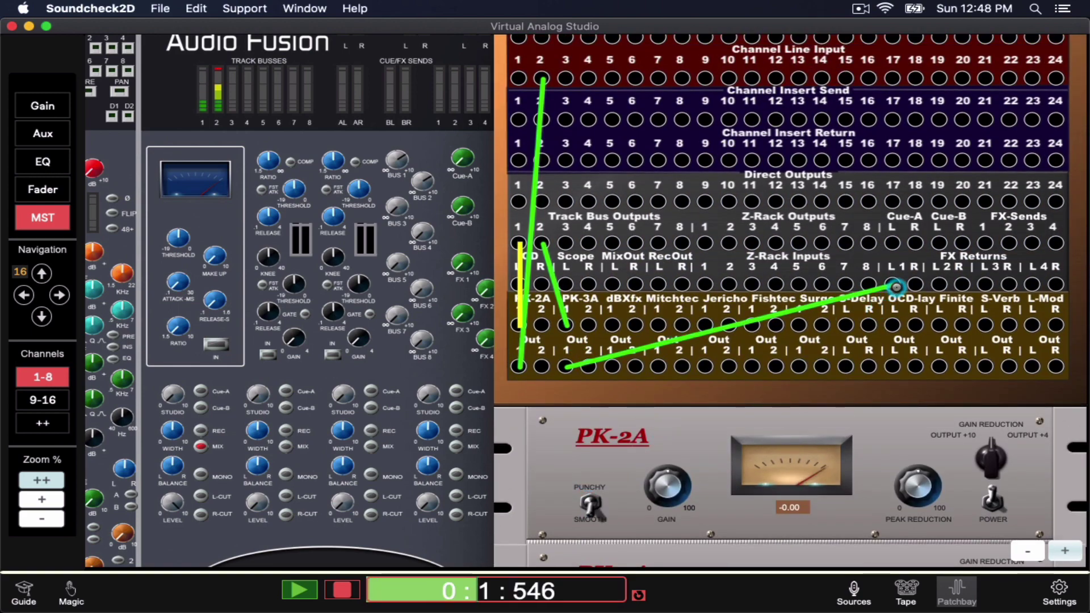
# Repatch PK-2A output 1 to Channel Line Input 16 and assign channel 16 to dynamics unit D1
pyautogui.scroll(2, 699, 318)
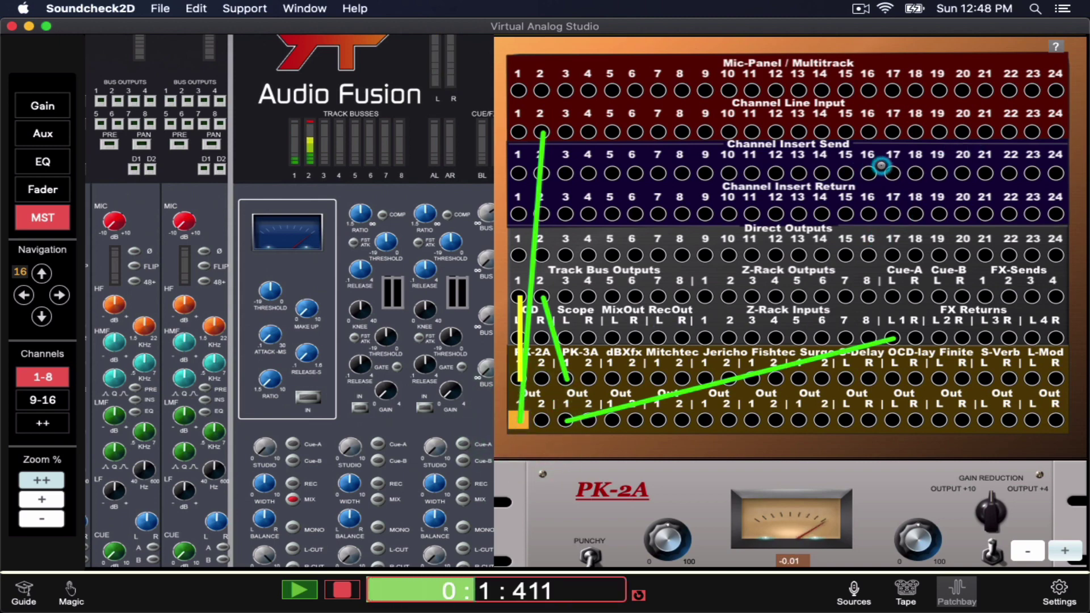
pyautogui.click(865, 134)
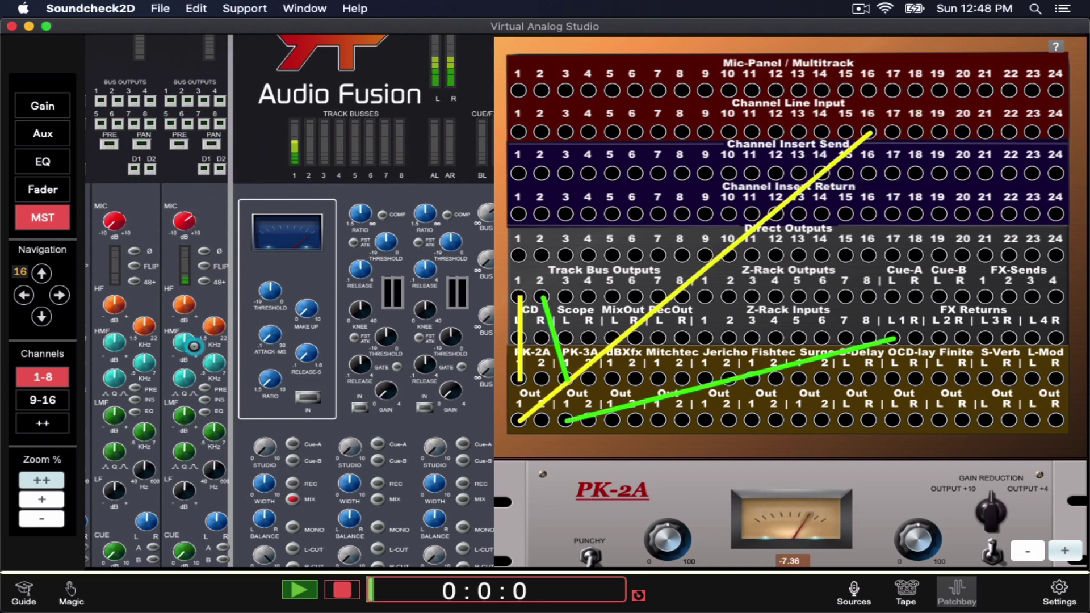
pyautogui.scroll(1, 215, 316)
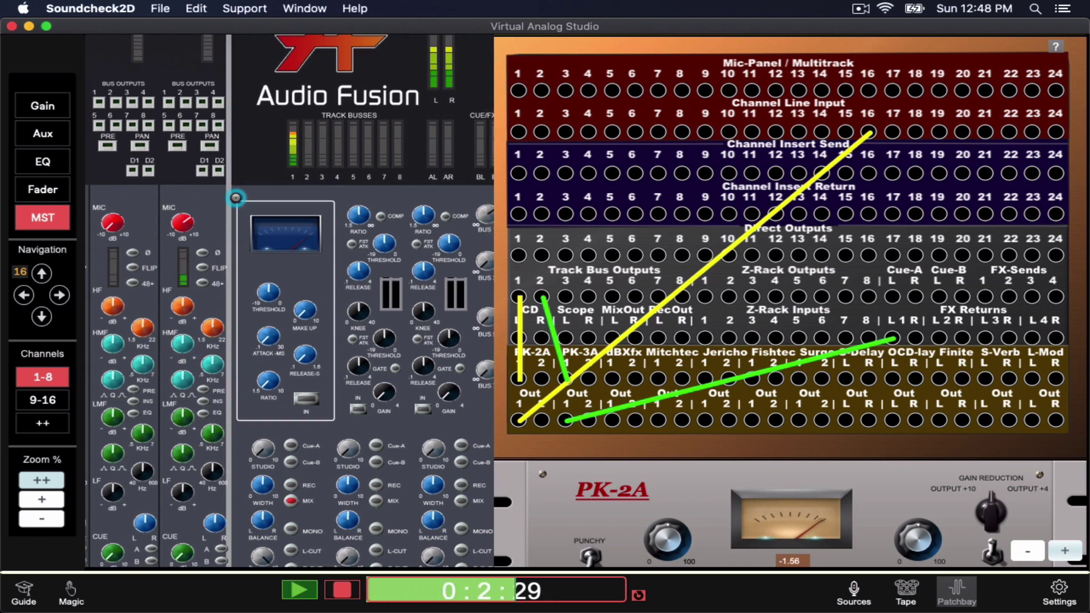
pyautogui.click(198, 172)
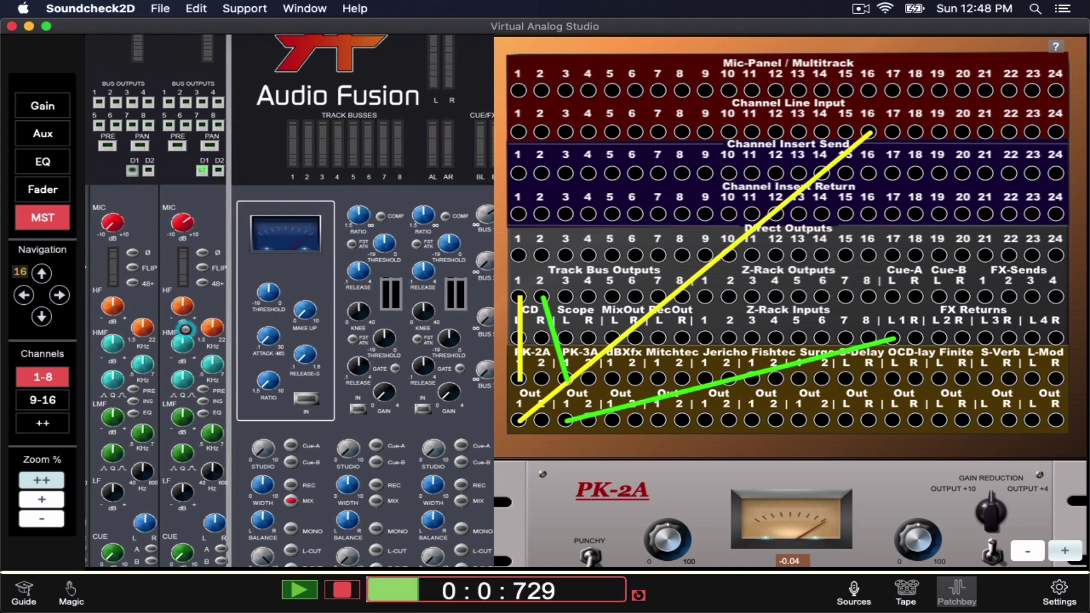
# Switch in the first dynamics unit in the master section, with its compressor enabled and the compressor threshold lowered
pyautogui.hscroll(2, 185, 332)
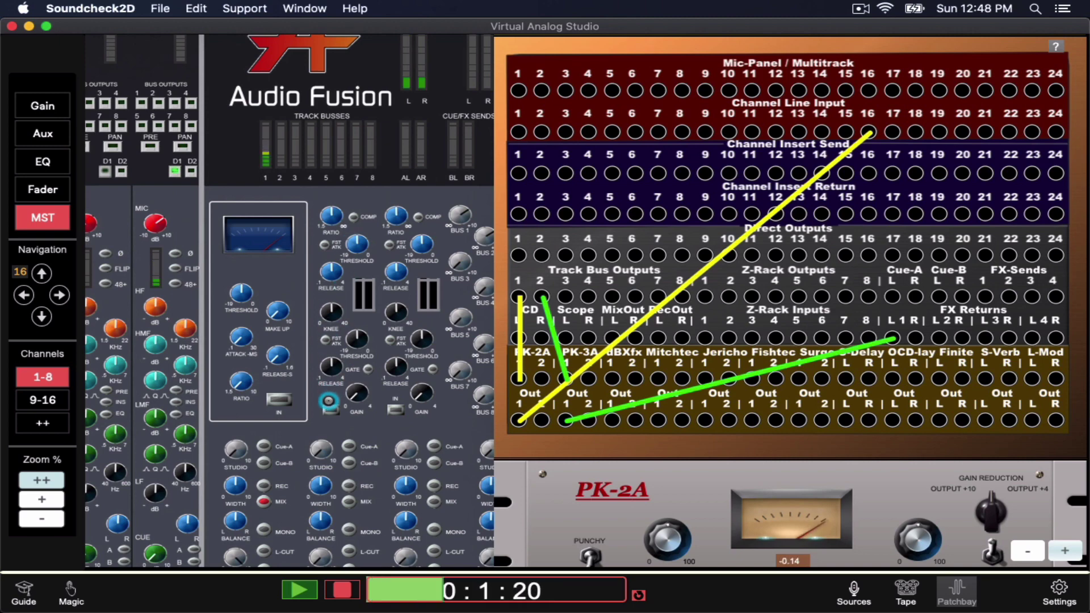
pyautogui.click(328, 409)
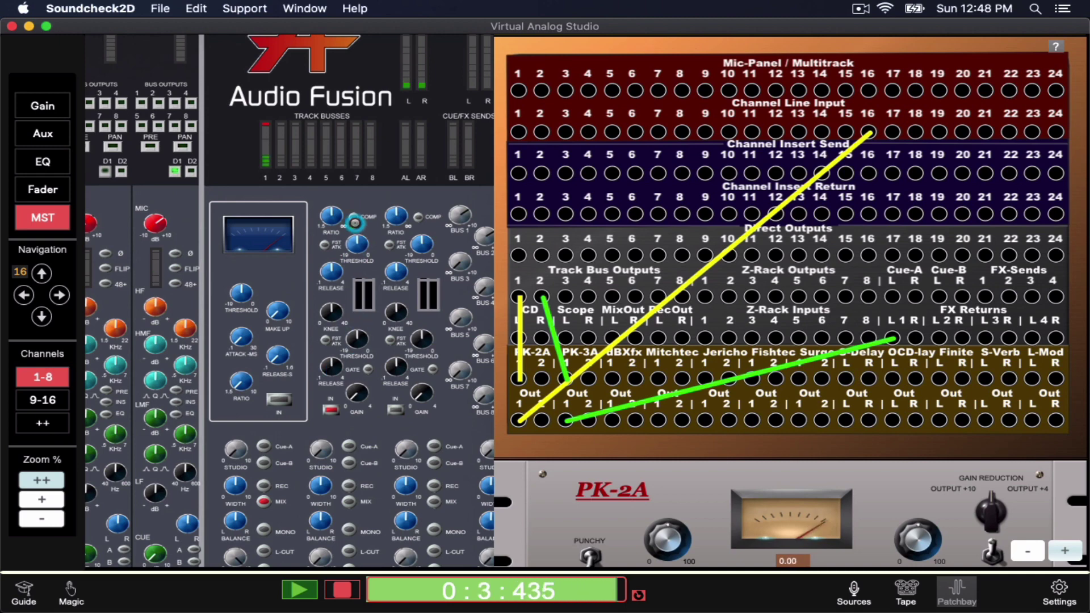
pyautogui.click(353, 221)
pyautogui.click(350, 219)
pyautogui.click(350, 218)
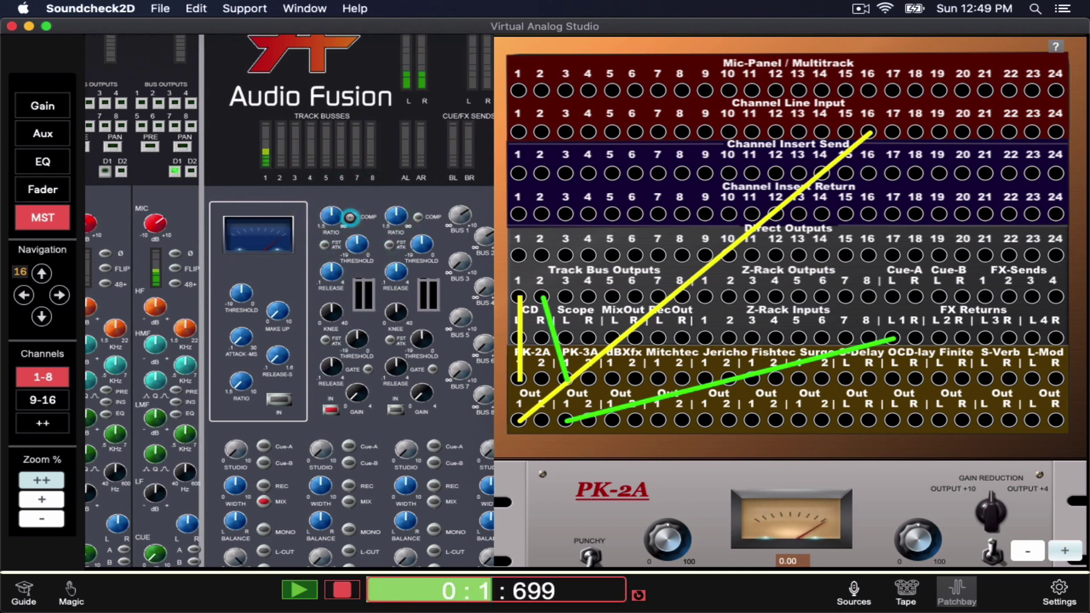
pyautogui.click(352, 218)
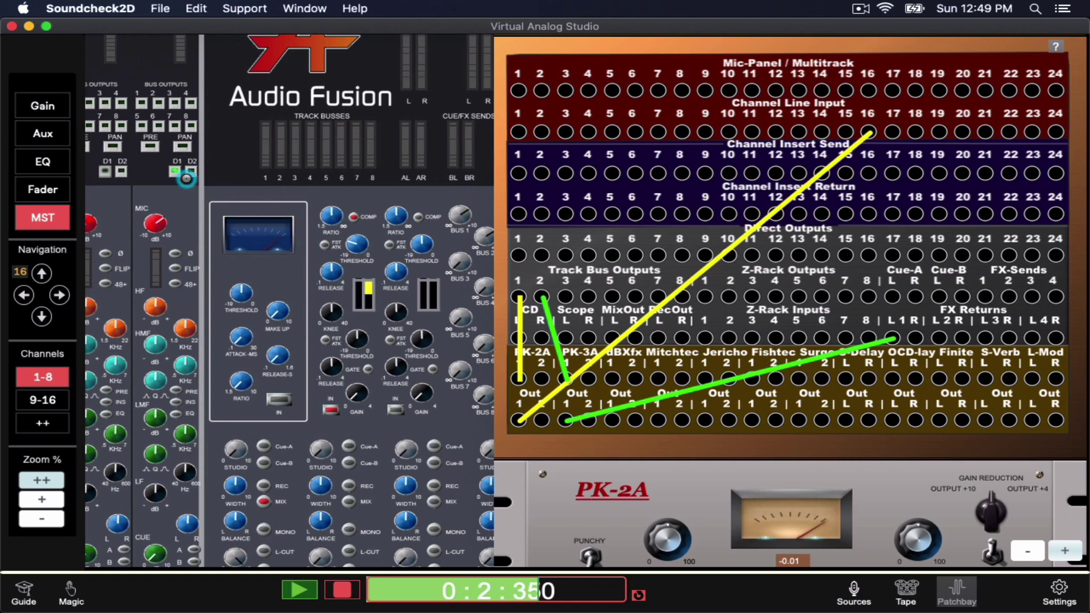
# Try assigning channel 15 to the second dynamics unit, D2
pyautogui.hscroll(-3, 179, 196)
pyautogui.scroll(1, 179, 196)
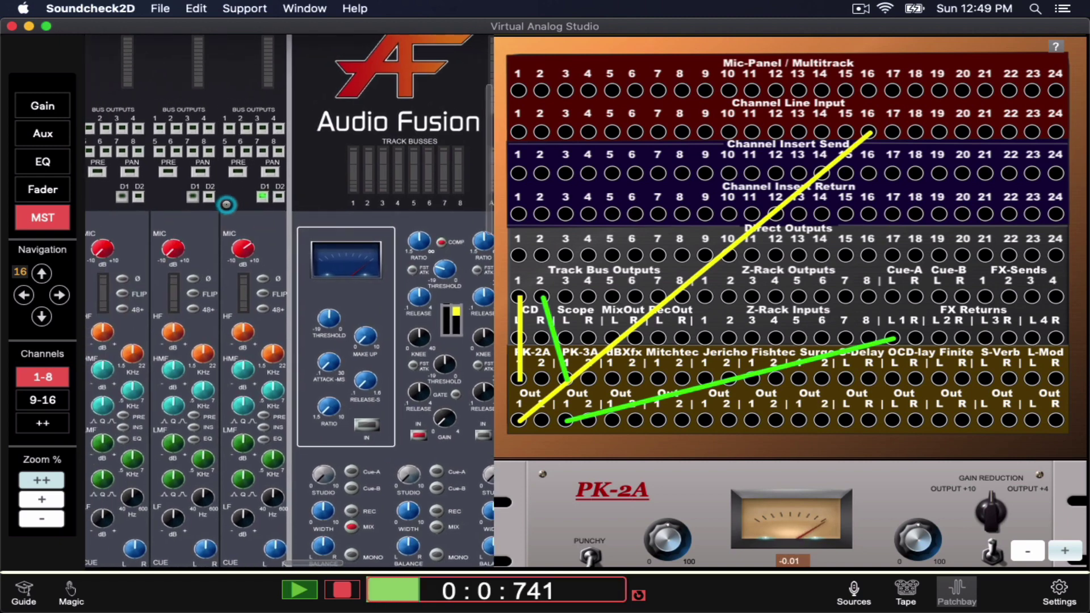
pyautogui.hscroll(-2, 213, 216)
pyautogui.hscroll(3, 213, 217)
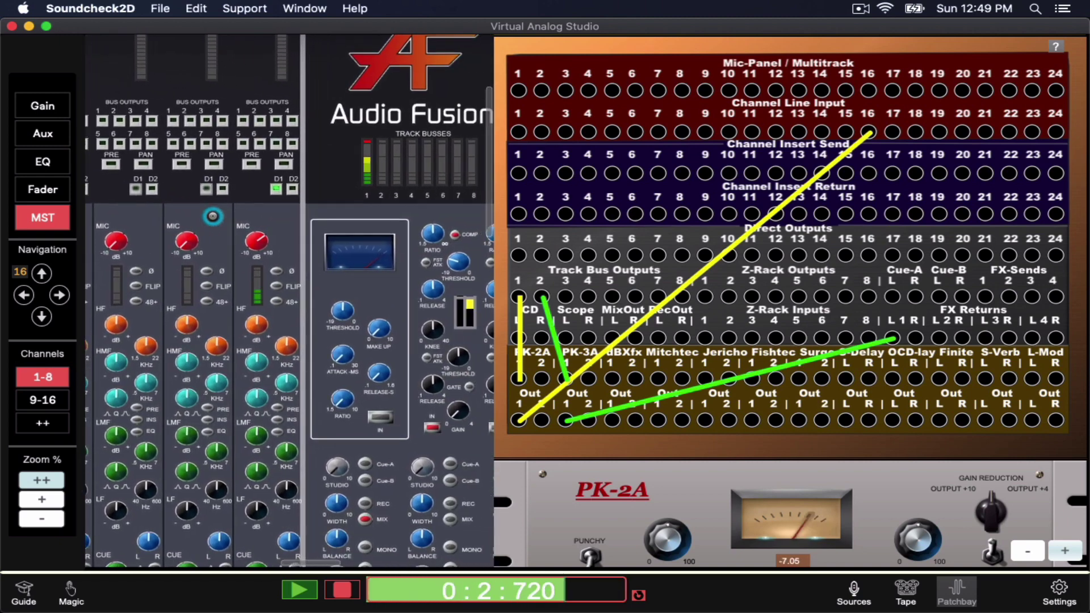
pyautogui.scroll(-1, 212, 216)
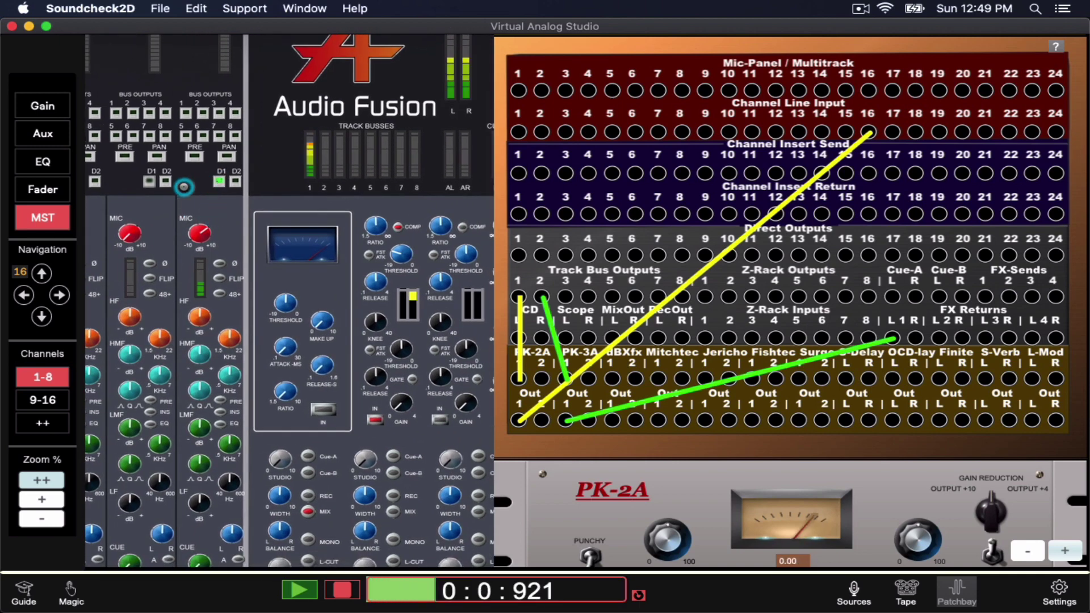
pyautogui.click(163, 180)
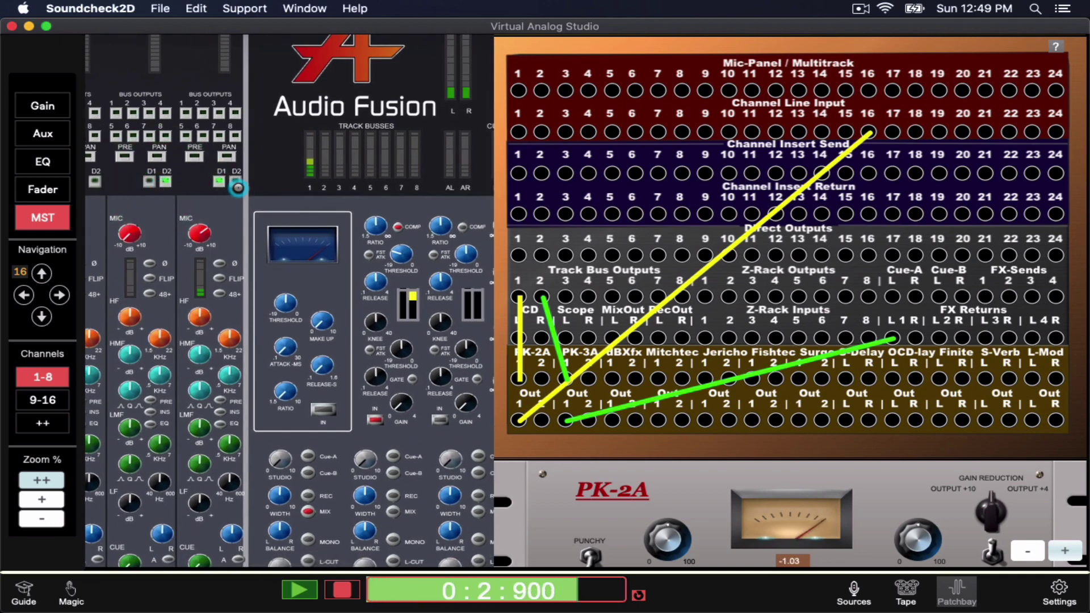
pyautogui.click(219, 228)
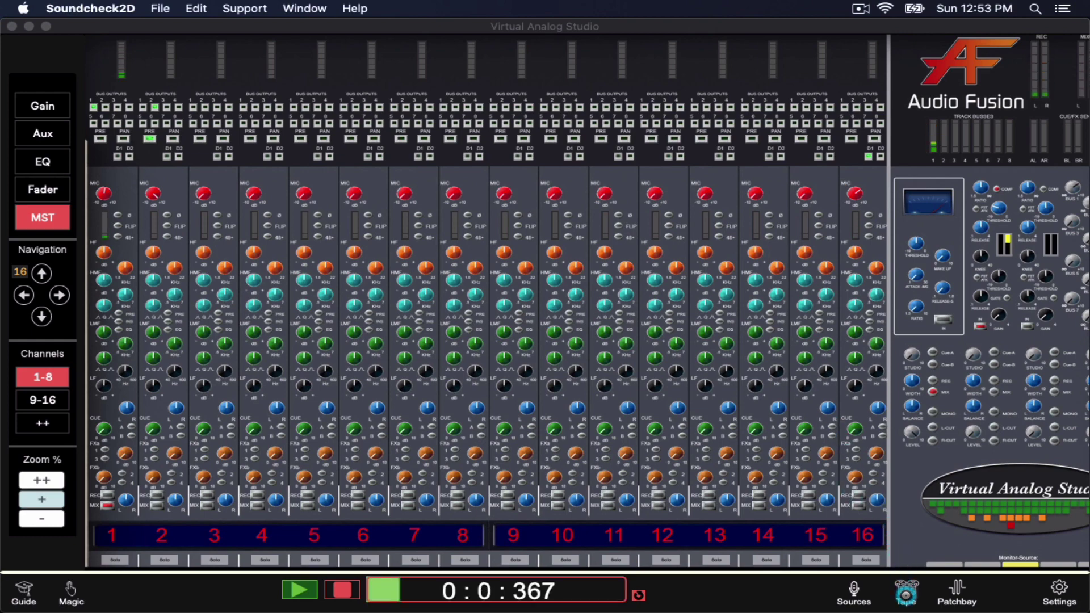
# Record about 12 seconds of the mix to a desktop file with the tape machine's Export recorder
pyautogui.click(906, 592)
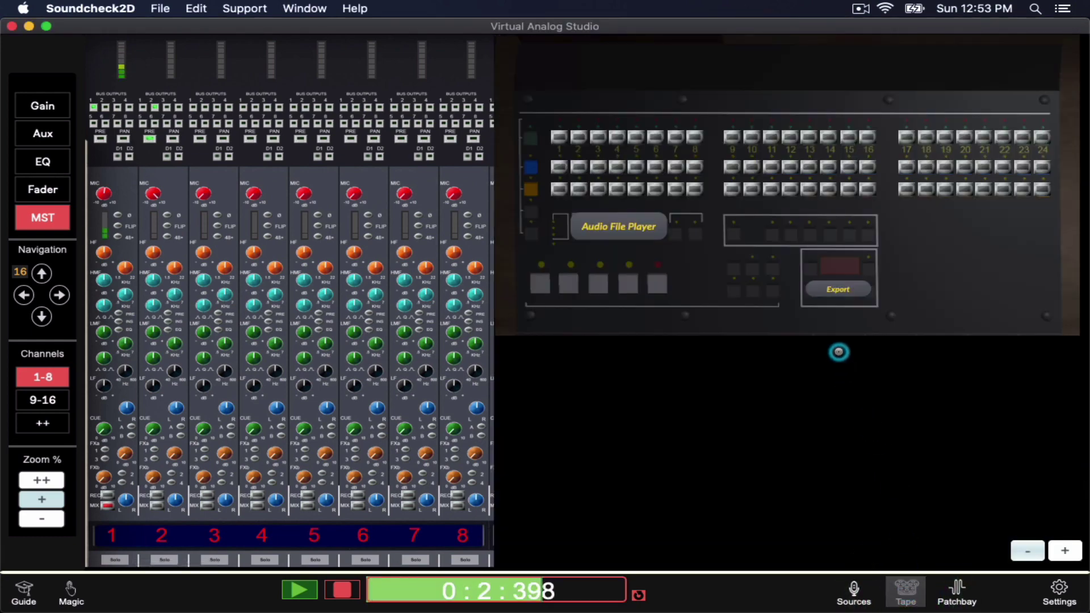
pyautogui.click(829, 290)
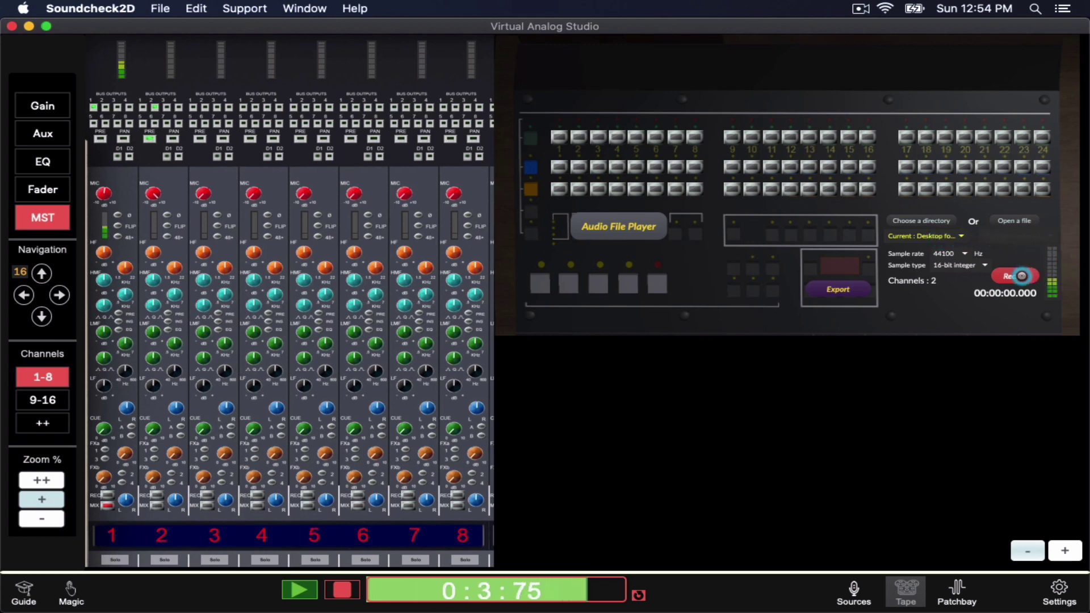
pyautogui.click(1021, 277)
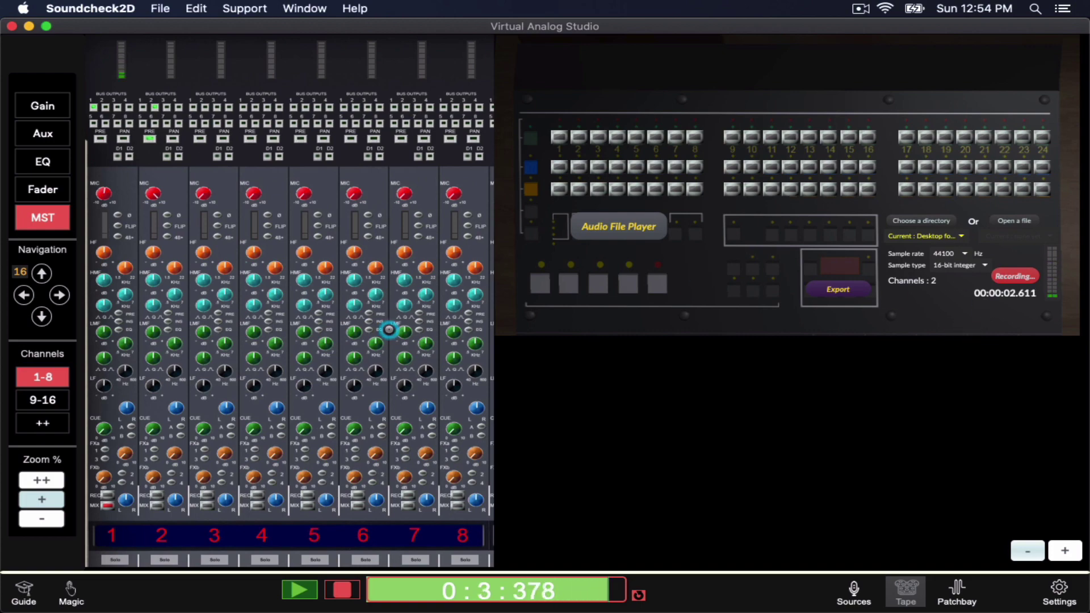
pyautogui.scroll(-5, 390, 323)
pyautogui.hscroll(5, 389, 323)
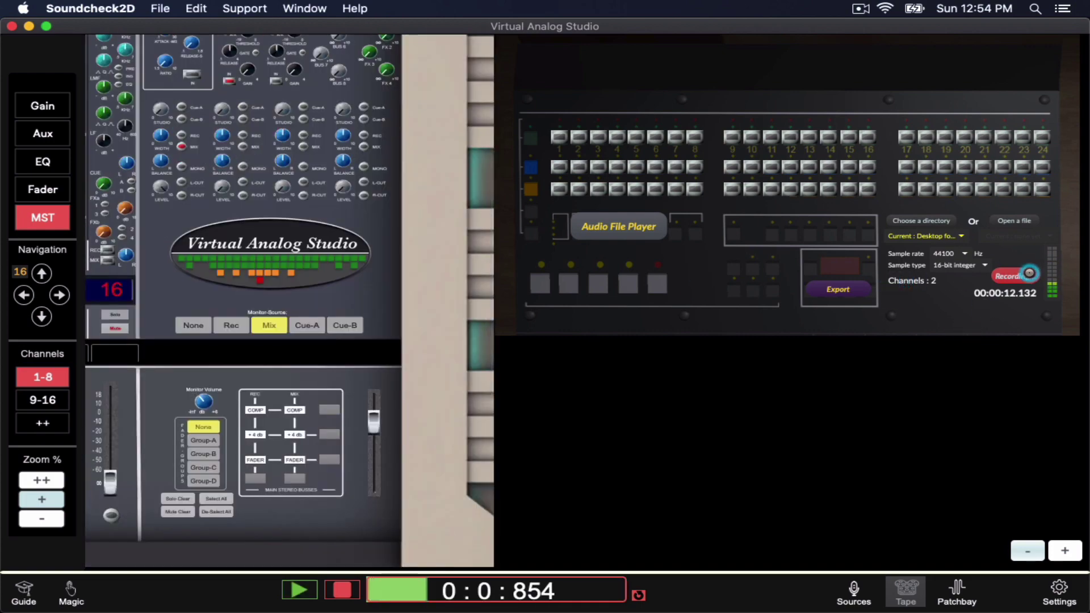
pyautogui.click(1028, 274)
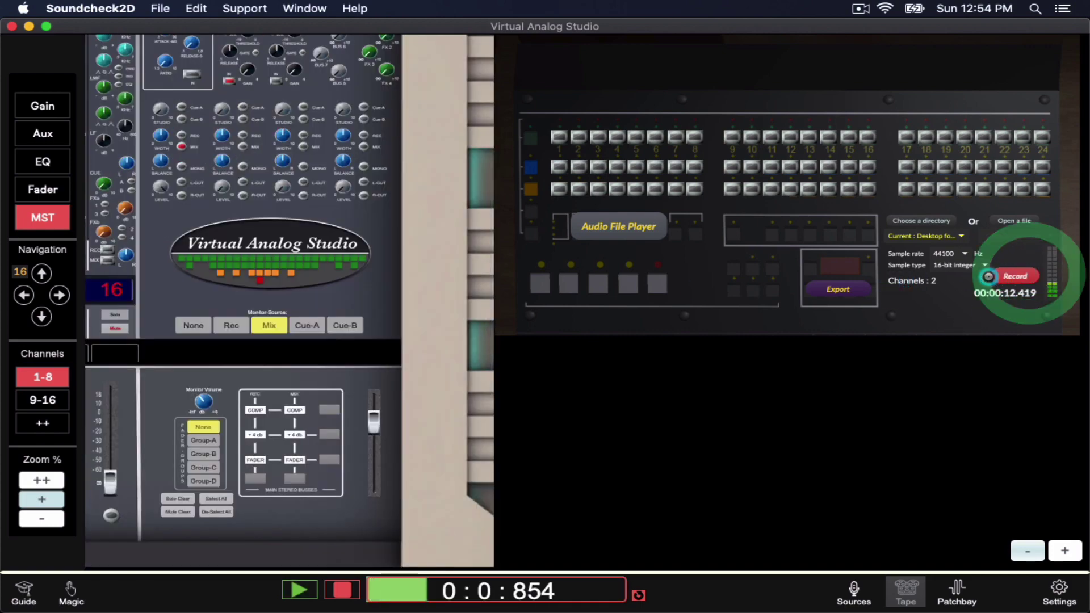
# Move the studio window down to uncover the desktop and preview the recorded .aif file
pyautogui.press('super+Tab')
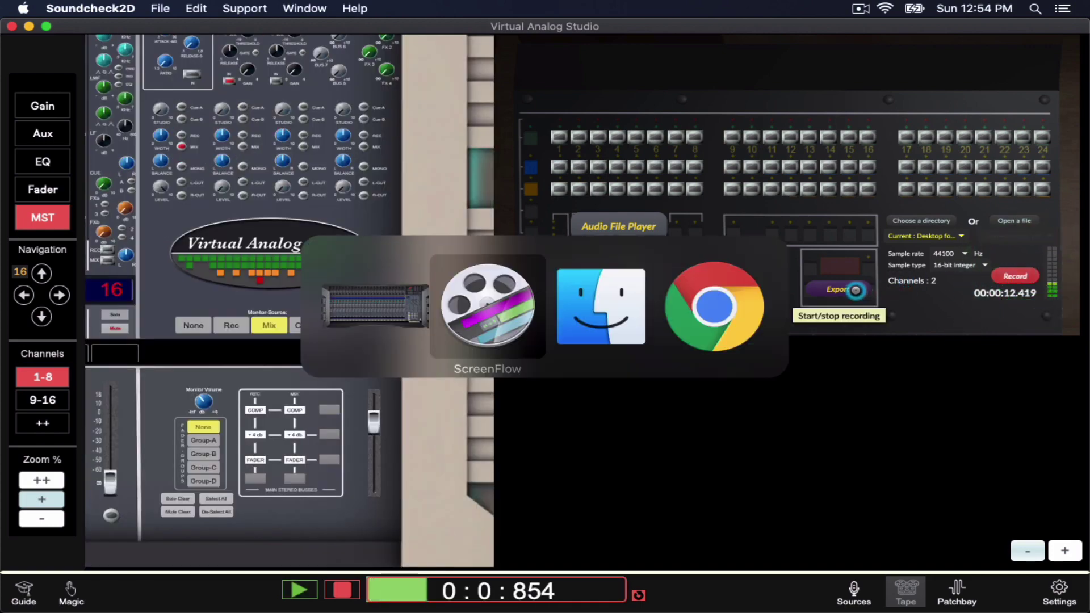
pyautogui.moveTo(404, 26); pyautogui.dragTo(426, 371)
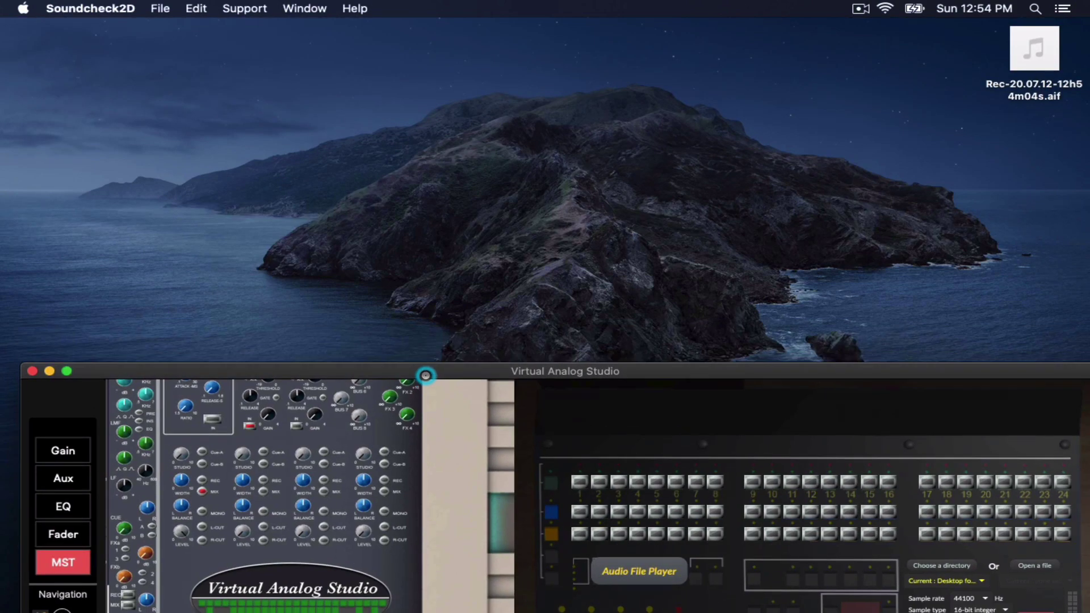
pyautogui.click(1049, 80)
pyautogui.press('space')
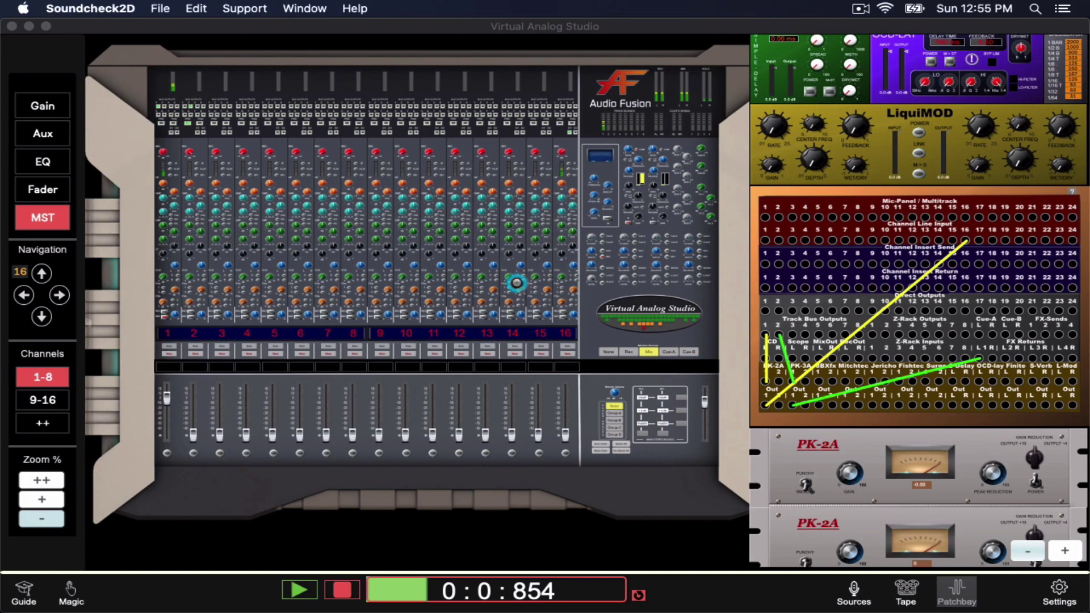
# Export the session settings to the desktop as SoundcheckTest in the Pattrstorage JSON Preset File format
pyautogui.click(160, 8)
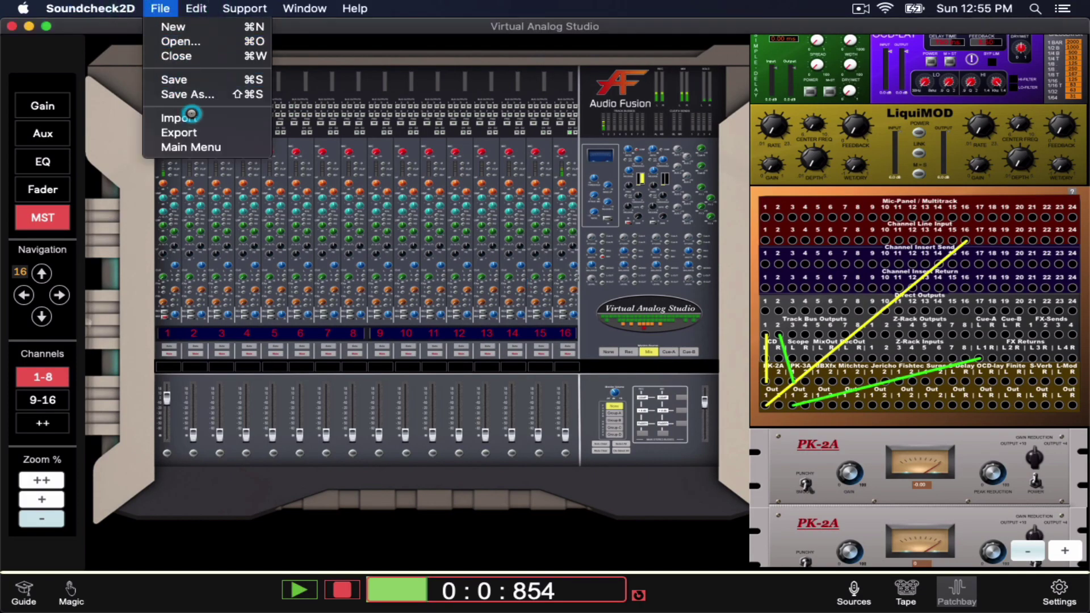
pyautogui.click(192, 131)
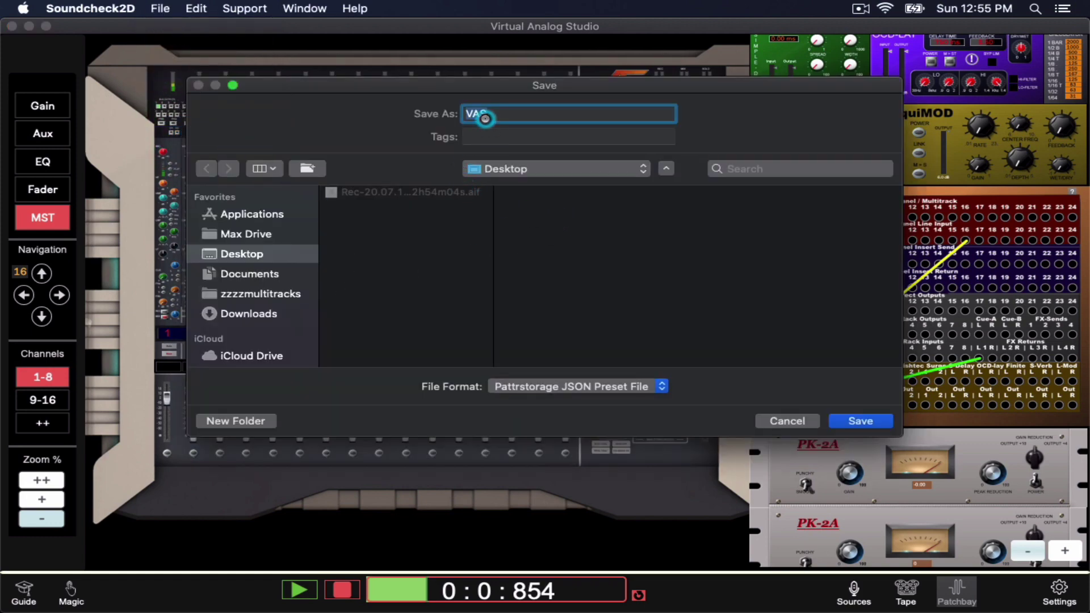
pyautogui.click(485, 118)
pyautogui.write('SoundcheckTest')
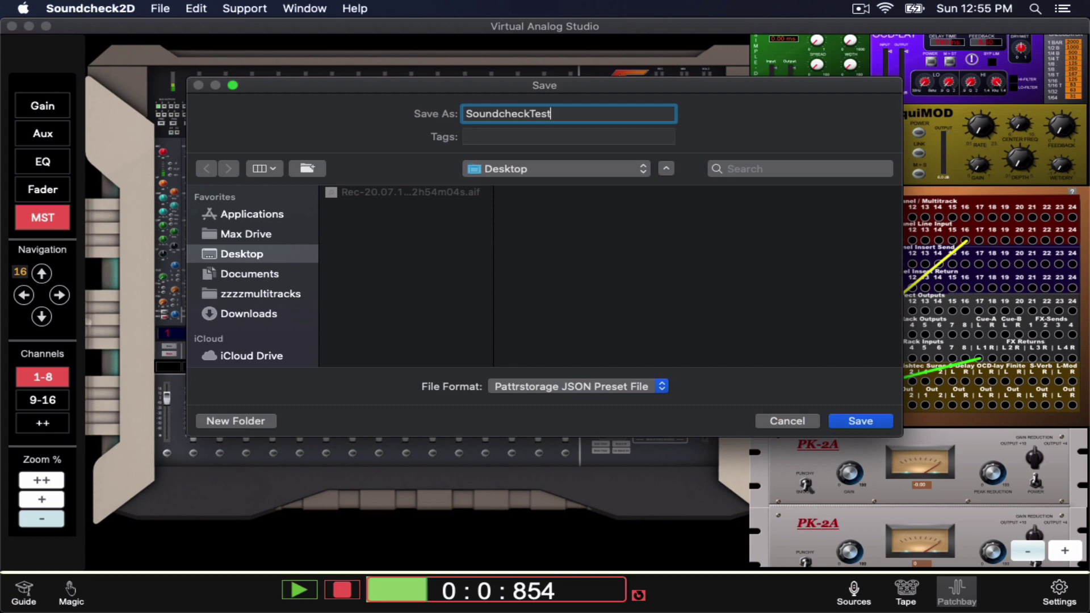
pyautogui.press('Return')
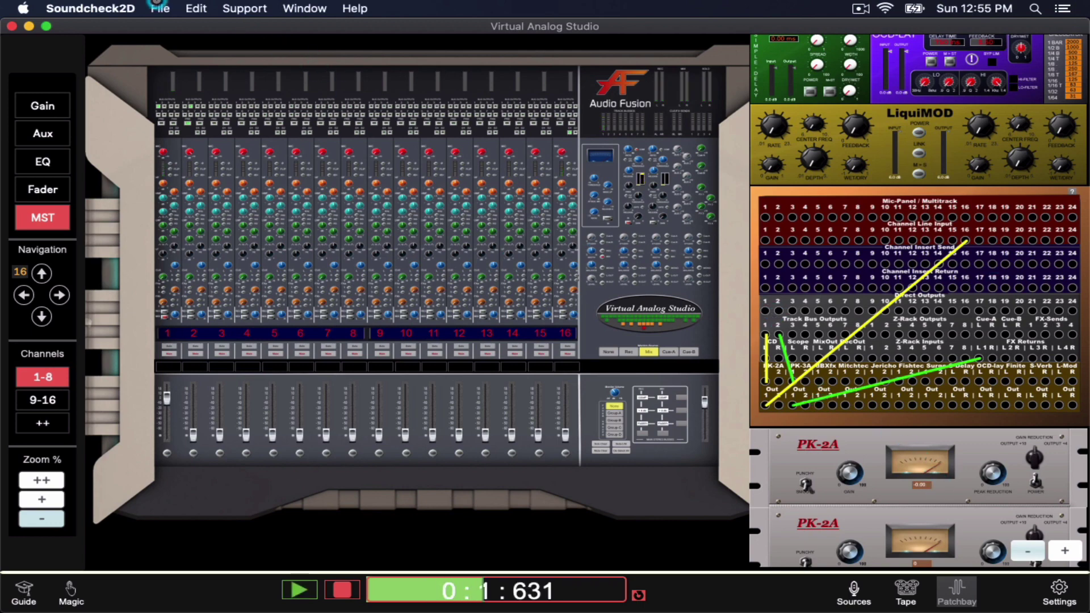
# Search for "giveit", import the GiveItAwayCheck.json session preset, and raise the listening volume
pyautogui.click(160, 8)
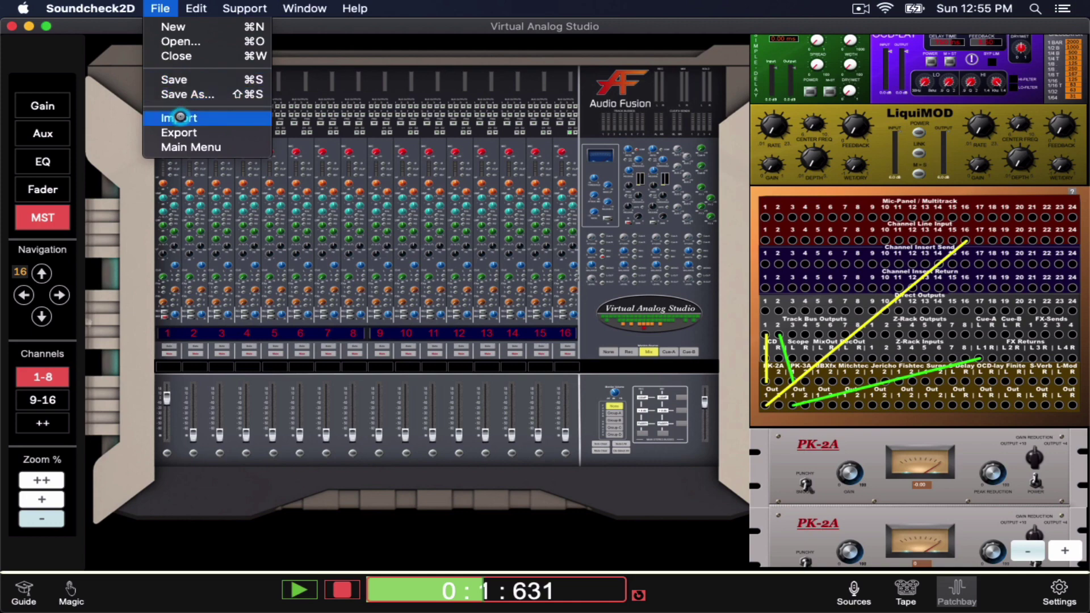
pyautogui.click(180, 119)
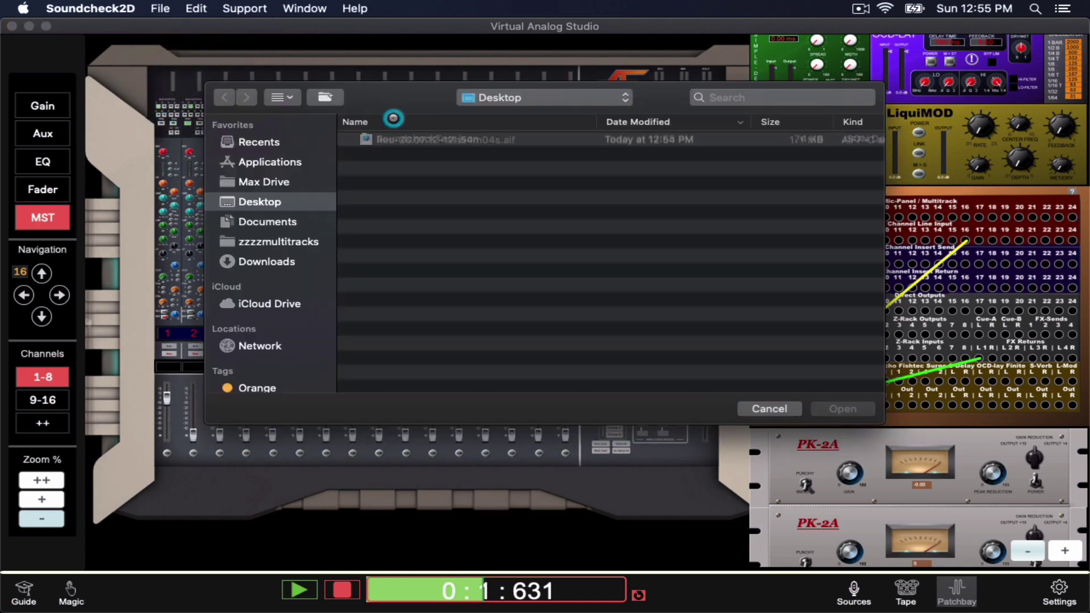
pyautogui.click(723, 97)
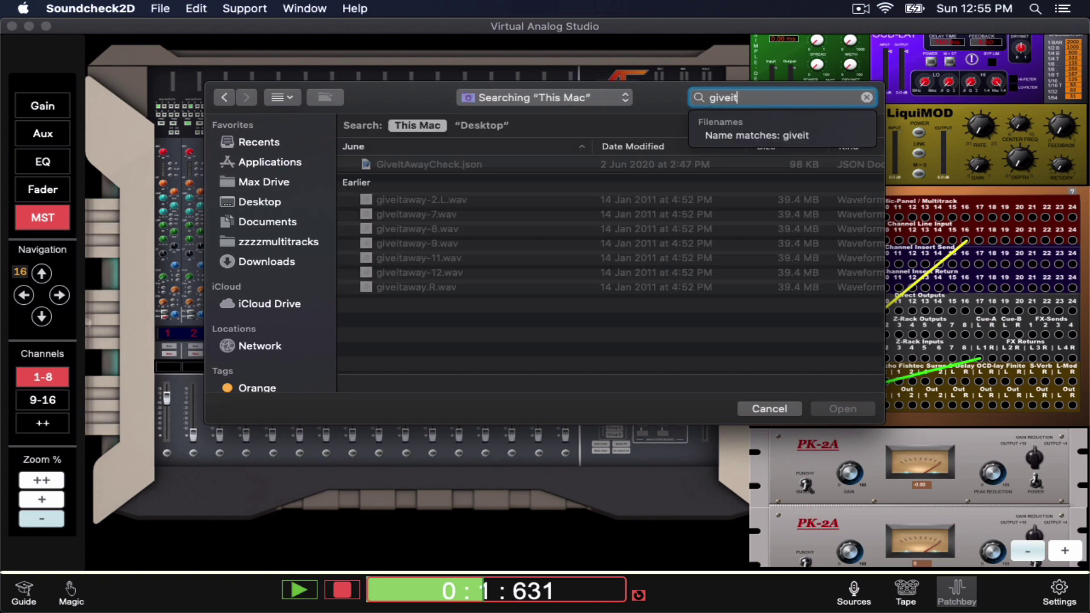
pyautogui.click(390, 165)
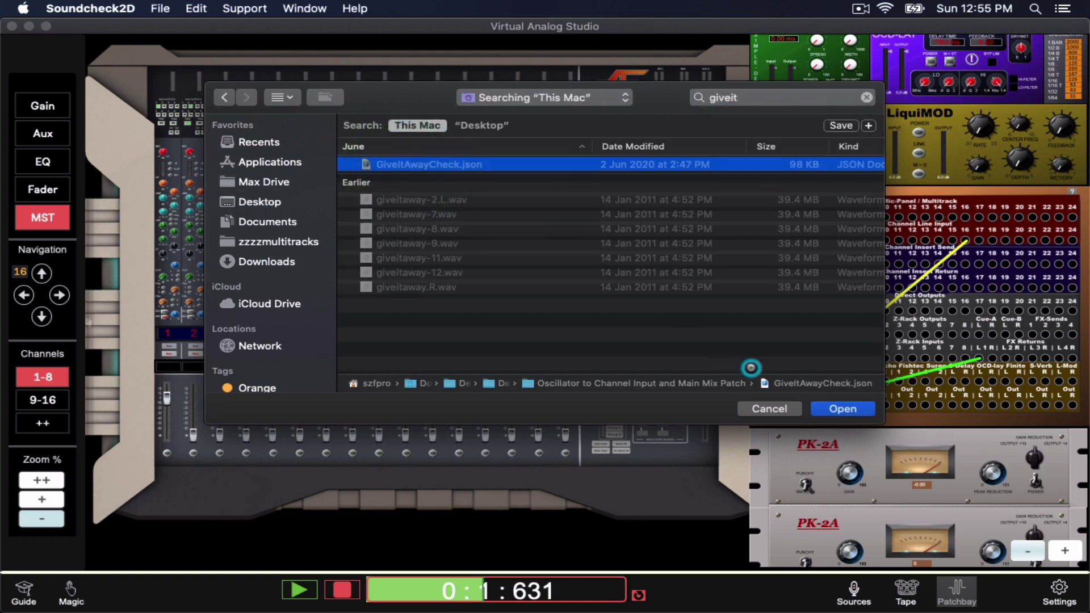
pyautogui.click(827, 409)
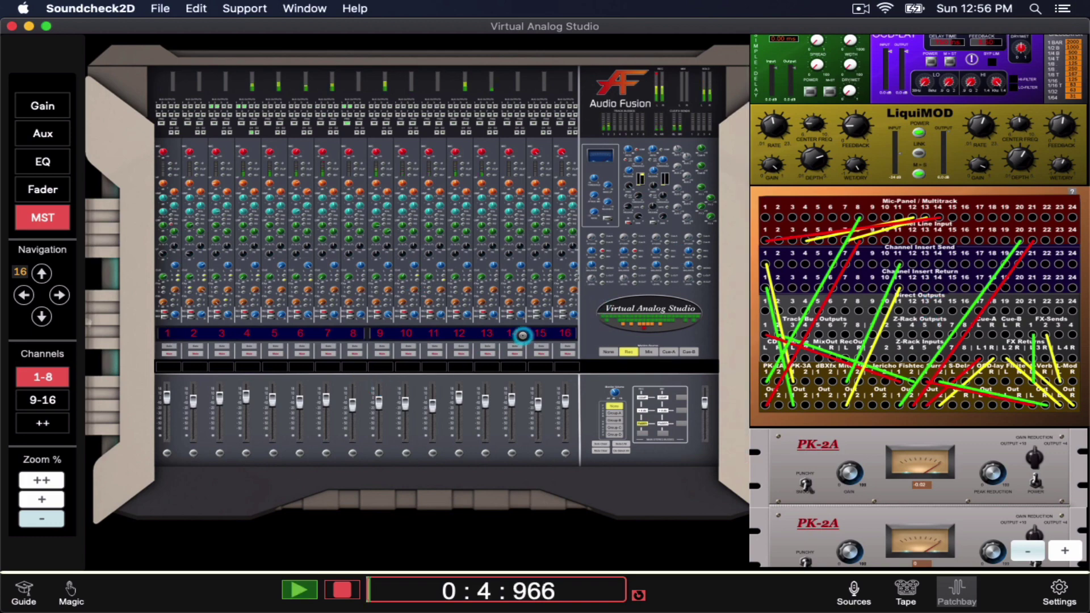
pyautogui.press('XF86AudioRaiseVolume')
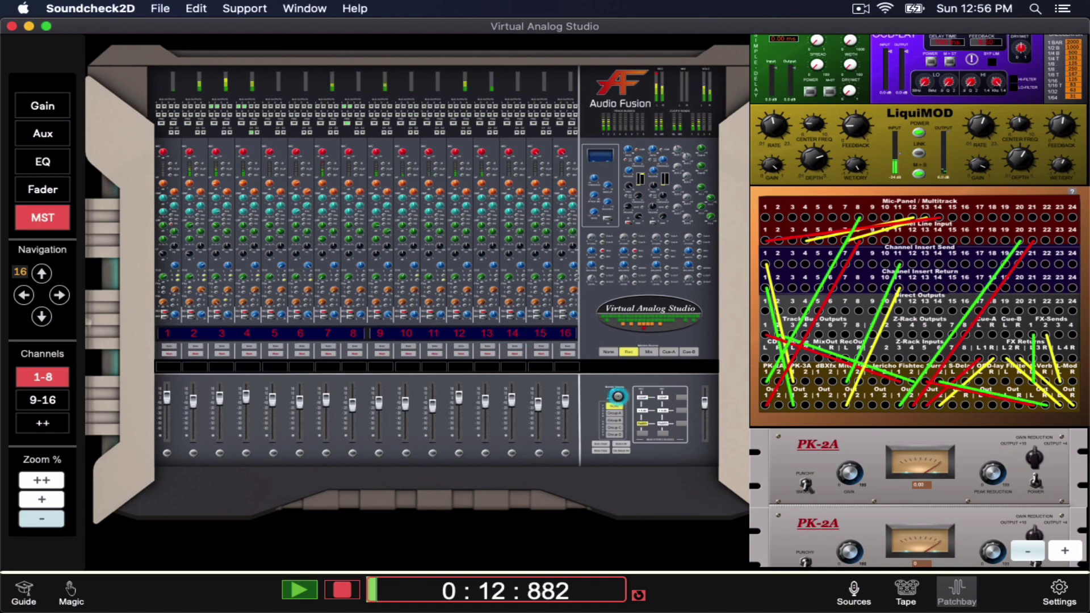
pyautogui.click(614, 408)
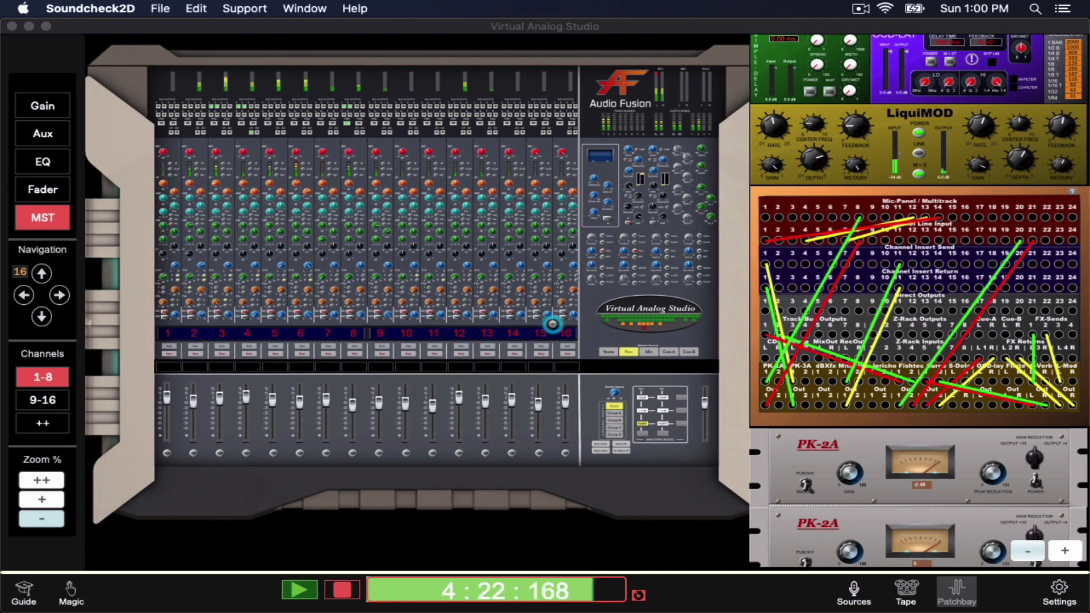
# Switch to Chrome to view the Soundcheck Stats and Learning Progress on the AudioFusion account page
pyautogui.press('super+Tab')
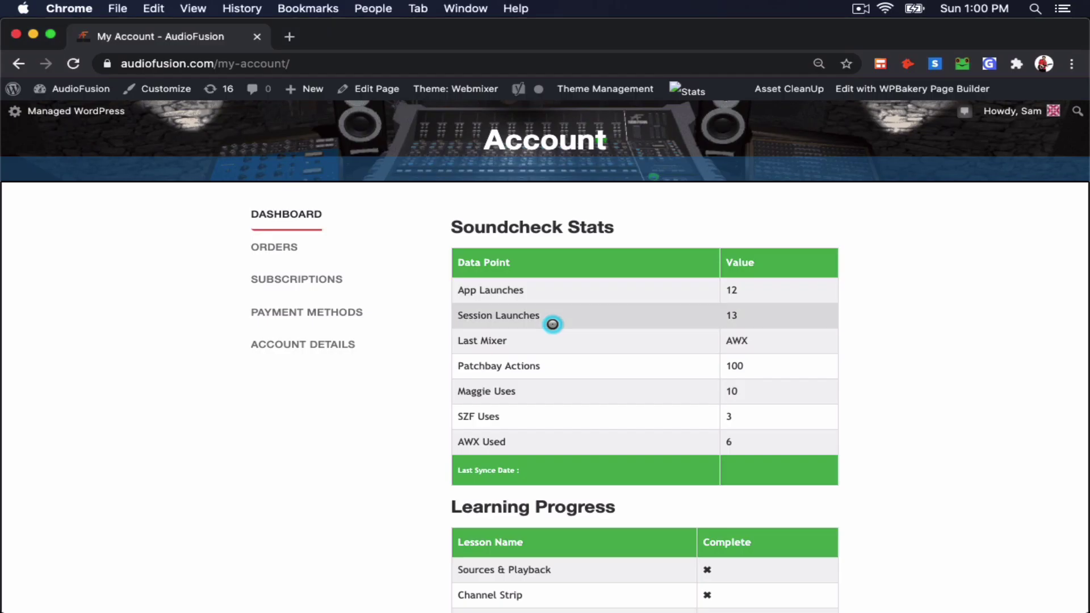